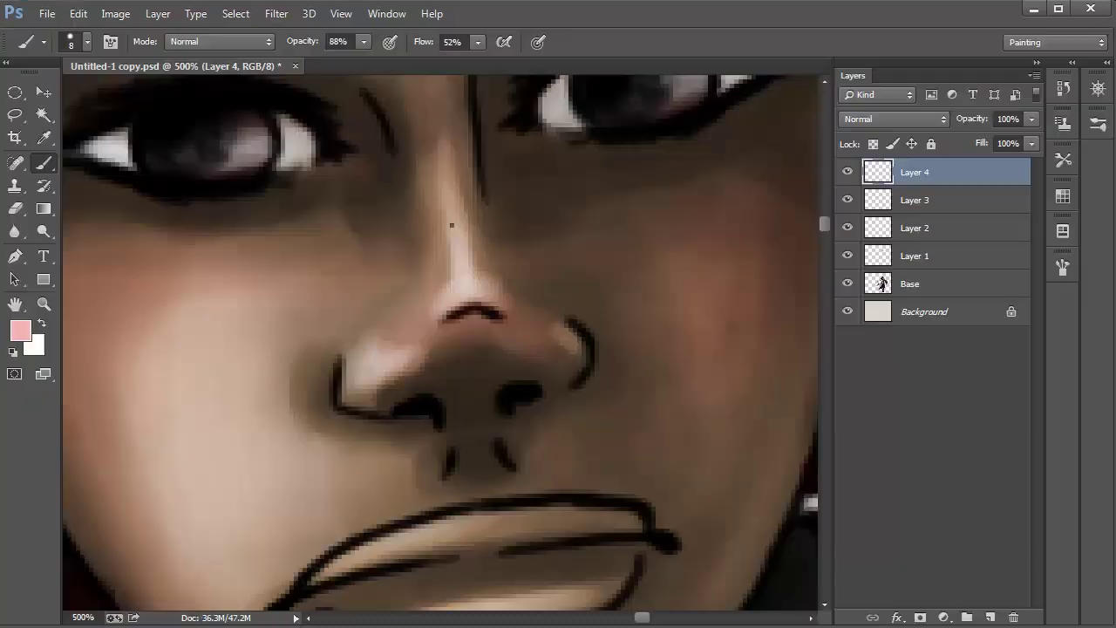
# Set the soft round brush size to 3 px.
pyautogui.rightClick(451, 225)
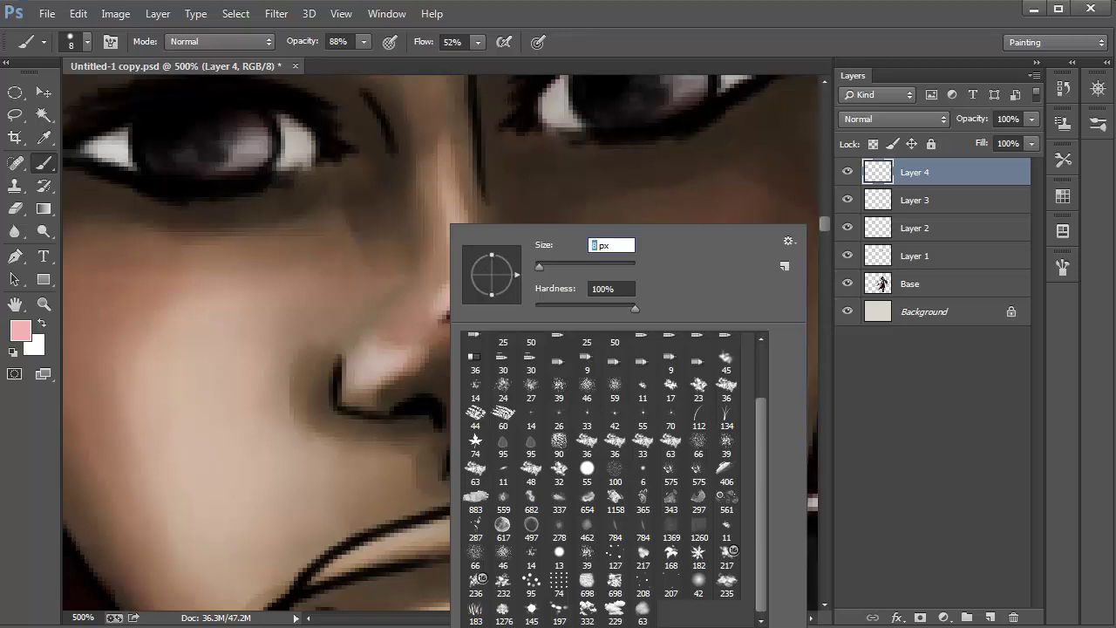
pyautogui.click(643, 610)
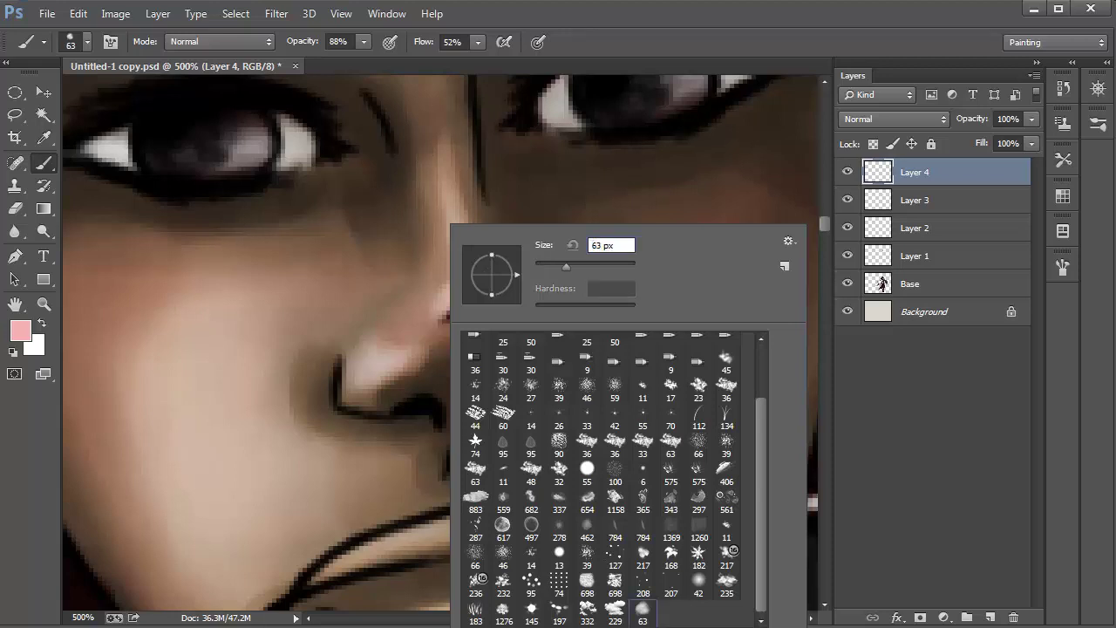
pyautogui.write('12')
pyautogui.press('Return')
pyautogui.write('6')
pyautogui.press('Return')
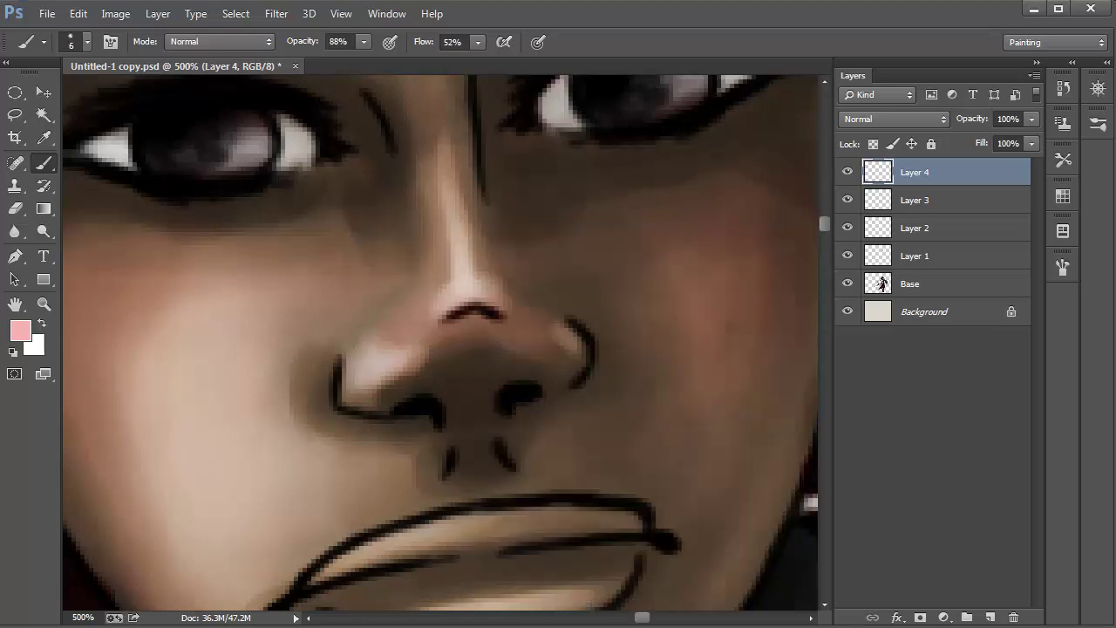
pyautogui.rightClick(450, 225)
pyautogui.click(601, 245)
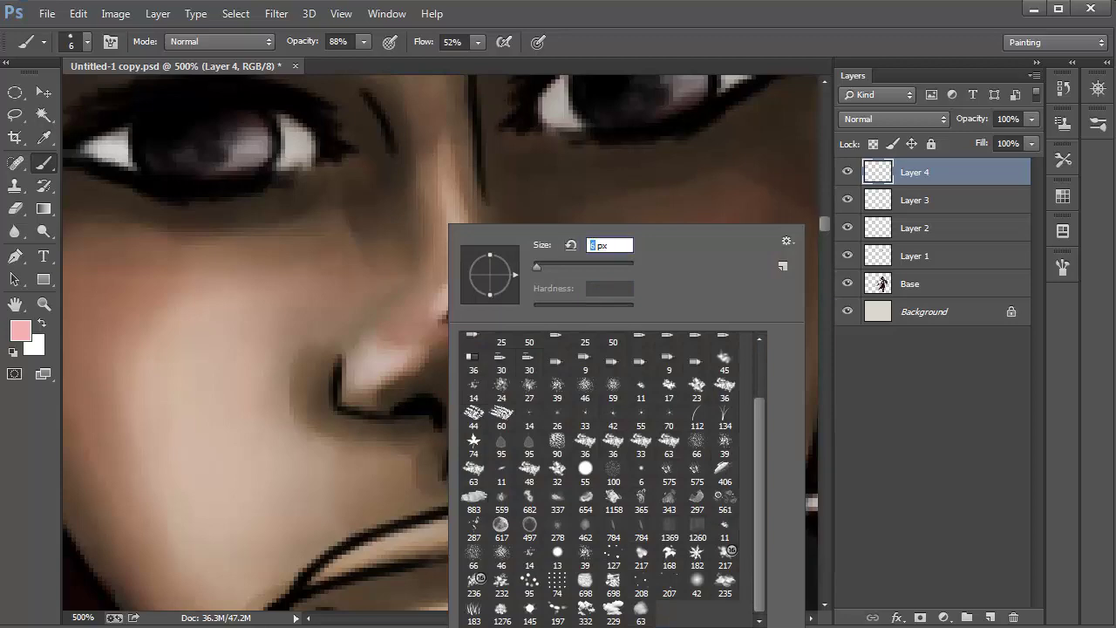
pyautogui.write('3')
pyautogui.press('Return')
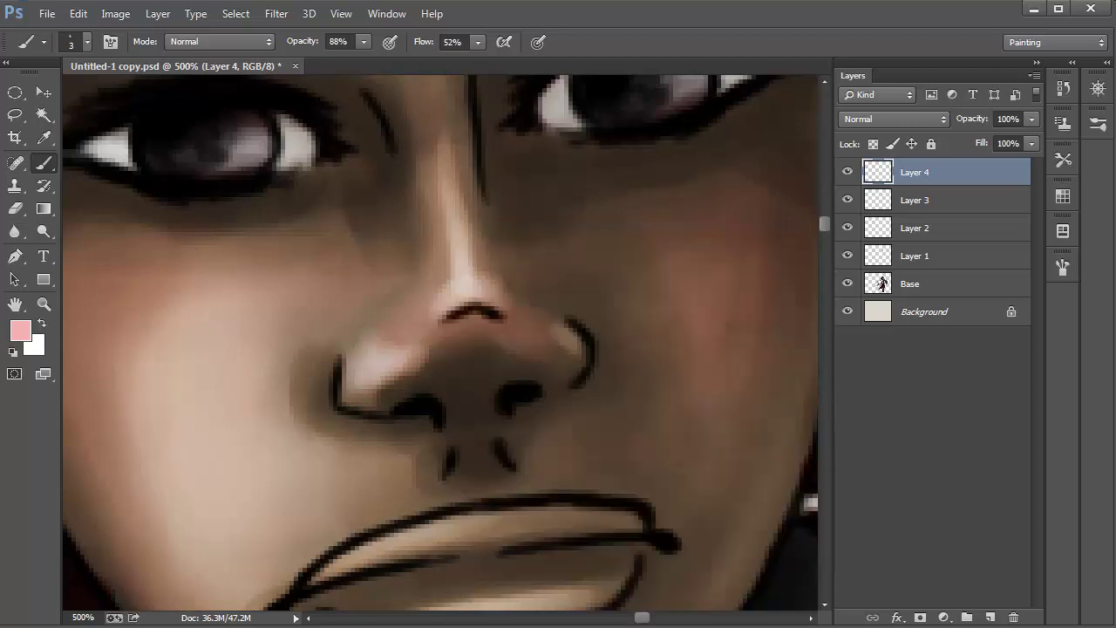
# Zoom in on the nose and set the foreground to a darker brown sampled from the skin shadow.
pyautogui.hotkey('ctrl', '+')
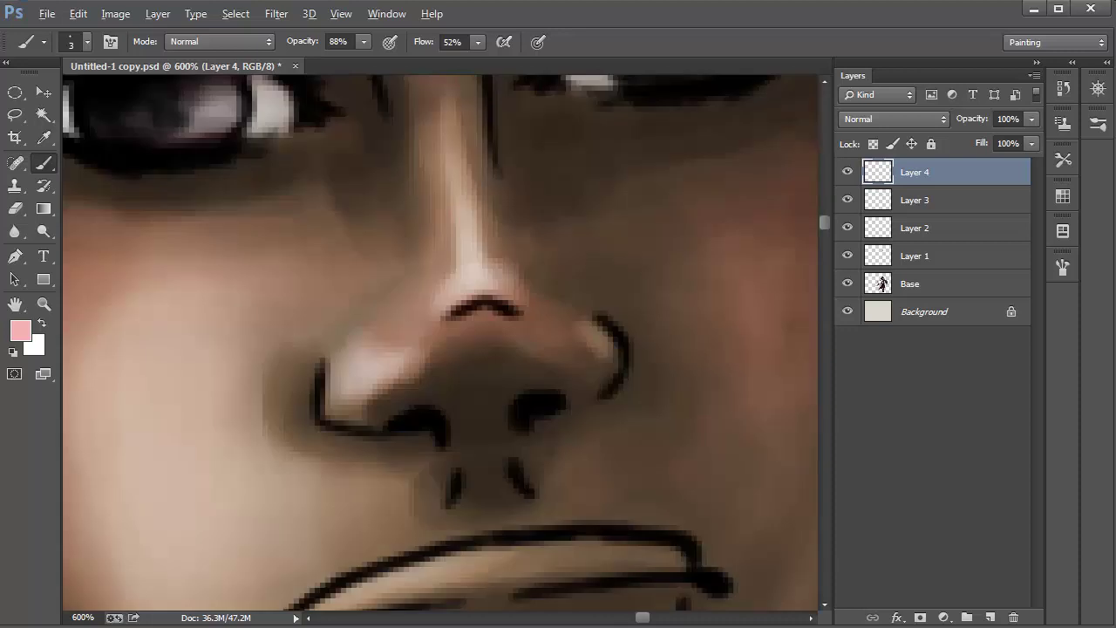
pyautogui.keyDown('alt'); pyautogui.click(374, 398); pyautogui.keyUp('alt')
pyautogui.press('i')
pyautogui.click(20, 329)
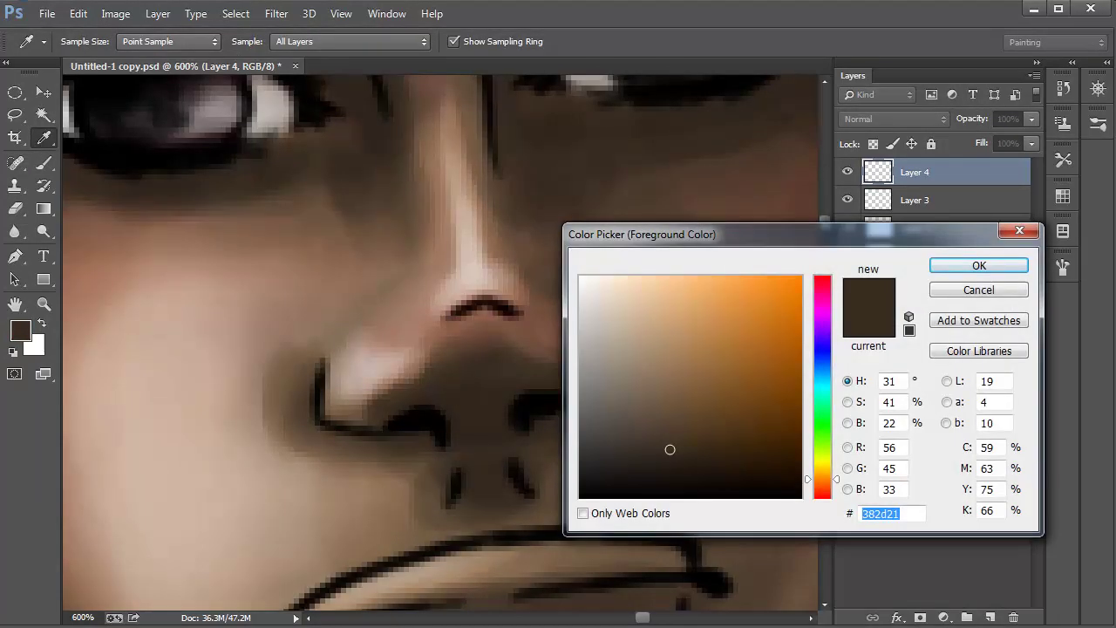
pyautogui.click(671, 475)
pyautogui.press('Return')
pyautogui.press('b')
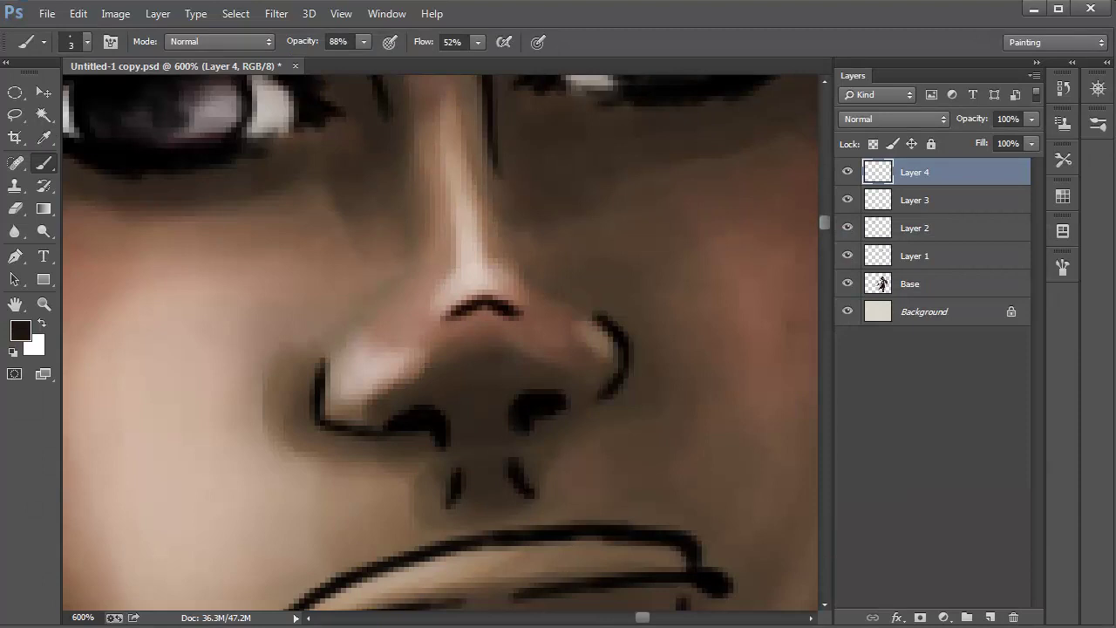
# Set brush opacity to 100% and flow to 86%.
pyautogui.click(362, 41)
pyautogui.moveTo(362, 61); pyautogui.dragTo(372, 61)
pyautogui.click(477, 41)
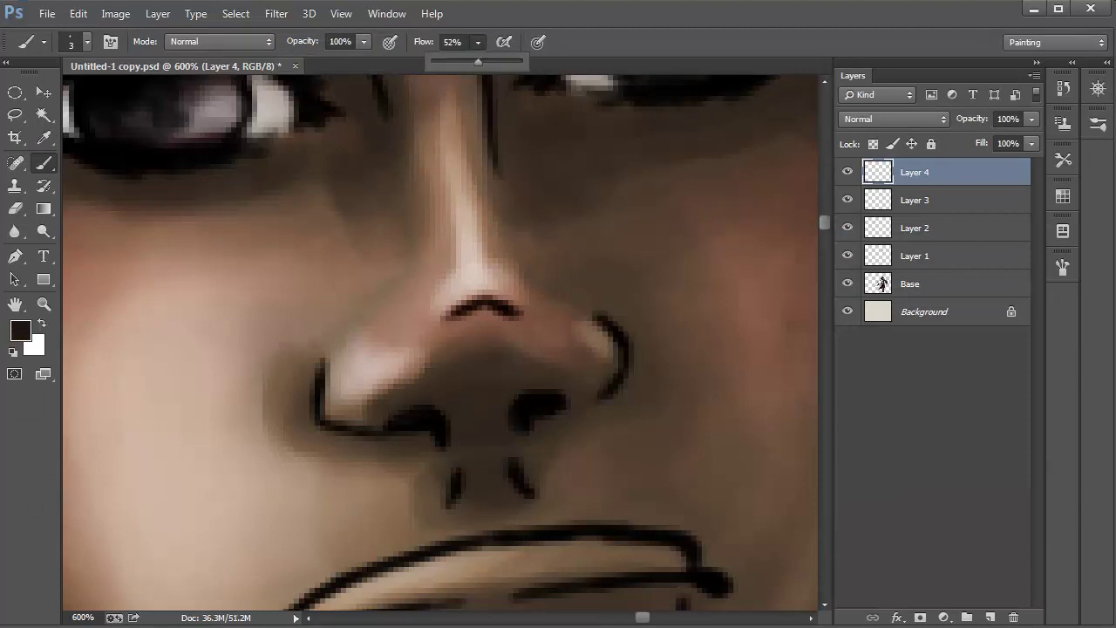
pyautogui.moveTo(477, 61); pyautogui.dragTo(509, 61)
# Paint dark strokes along the left nostril edge and lower nostril outline.
pyautogui.press('Return')
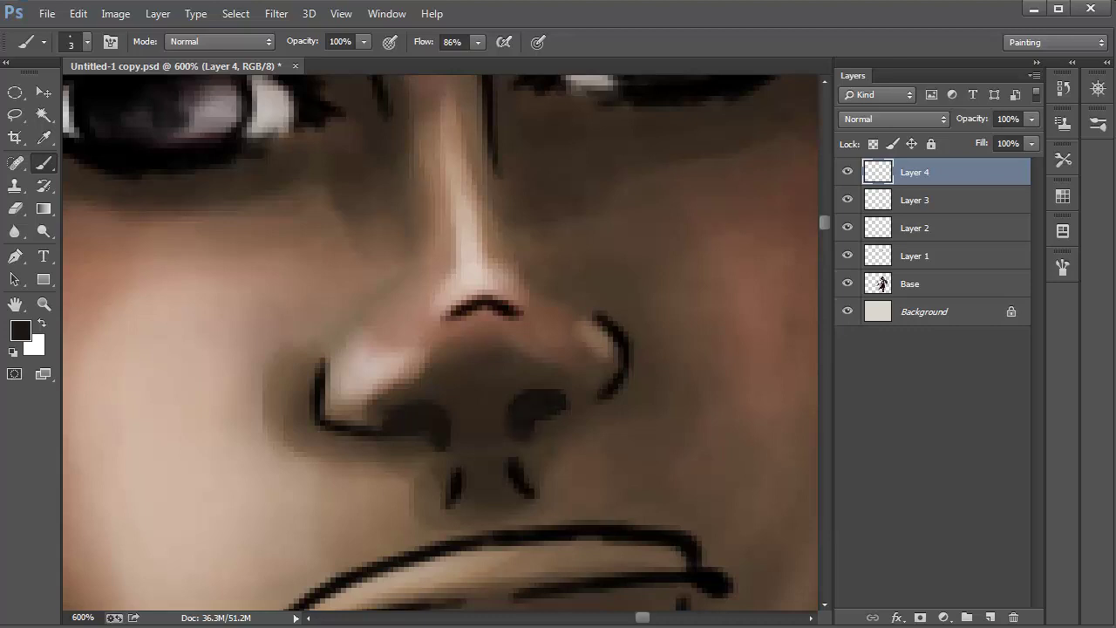
pyautogui.moveTo(317, 382); pyautogui.dragTo(323, 350)
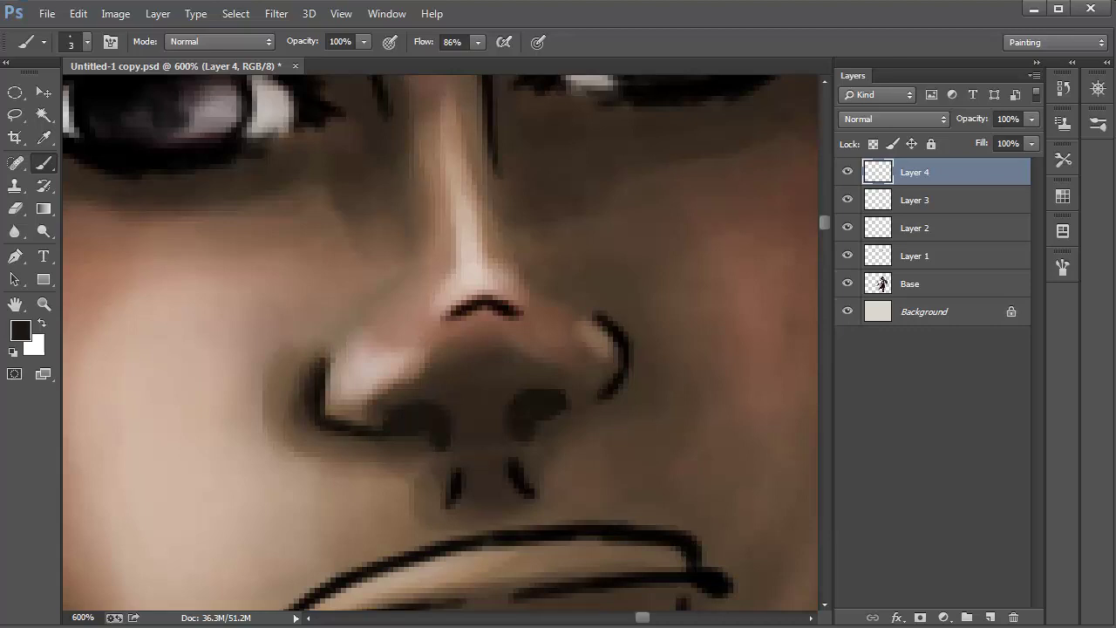
pyautogui.moveTo(286, 417); pyautogui.dragTo(287, 378)
pyautogui.moveTo(333, 437); pyautogui.dragTo(346, 440)
pyautogui.moveTo(286, 422); pyautogui.dragTo(290, 431)
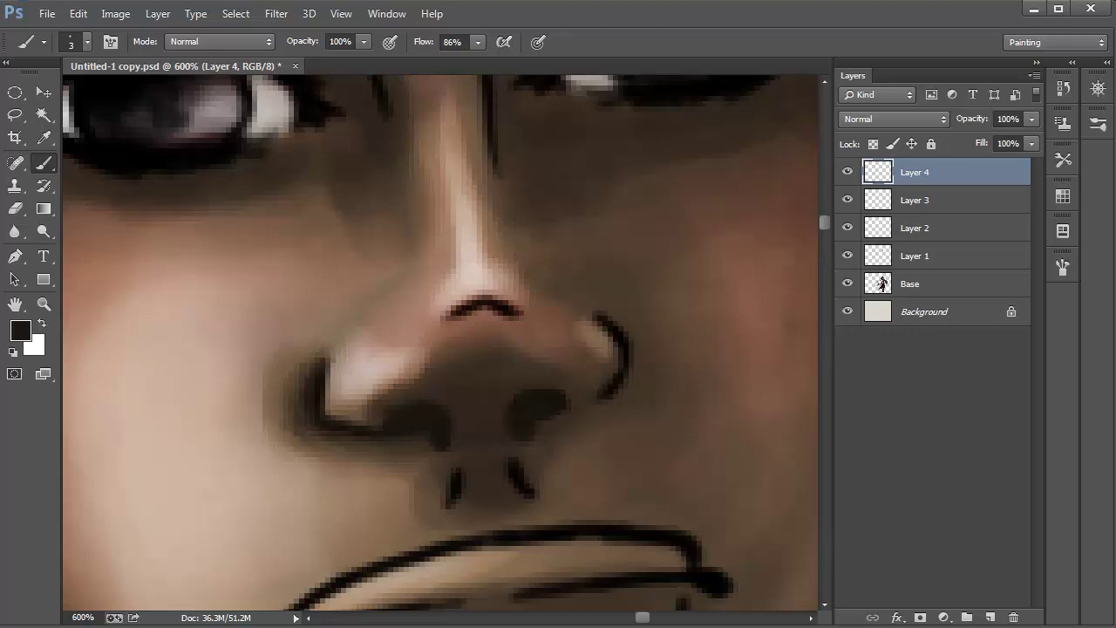
pyautogui.moveTo(301, 359); pyautogui.dragTo(281, 403)
# Shade the area beneath the nose between and right of the nostrils.
pyautogui.moveTo(440, 392); pyautogui.dragTo(421, 296)
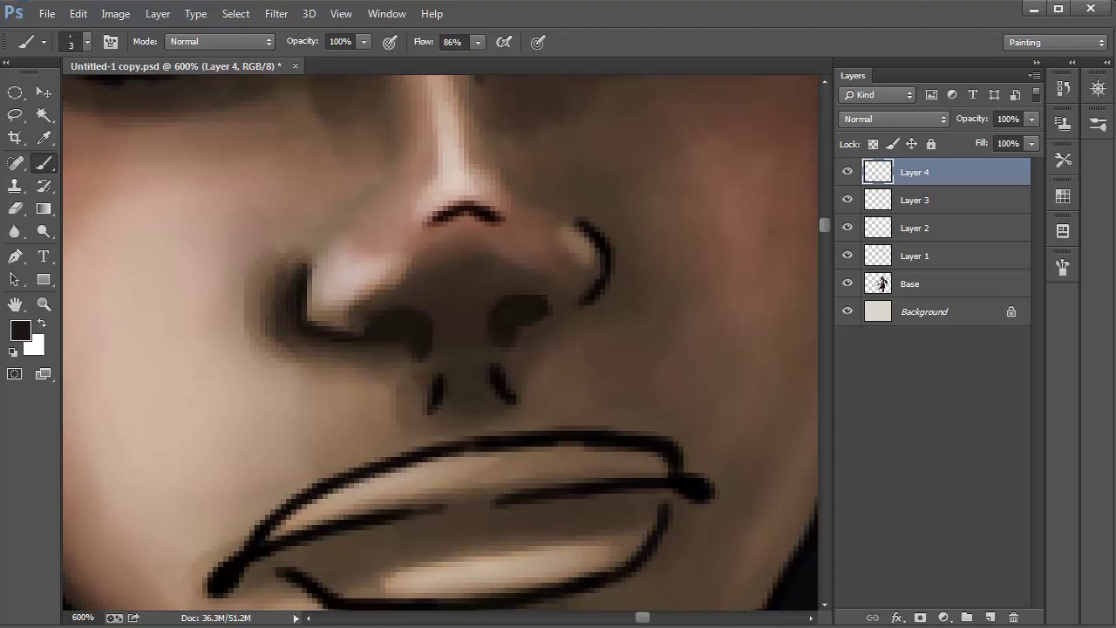
pyautogui.moveTo(420, 399); pyautogui.dragTo(428, 425)
pyautogui.moveTo(434, 401)
pyautogui.mouseDown()
pyautogui.moveTo(441, 417)
pyautogui.moveTo(447, 408)
pyautogui.moveTo(470, 424)
pyautogui.mouseUp()
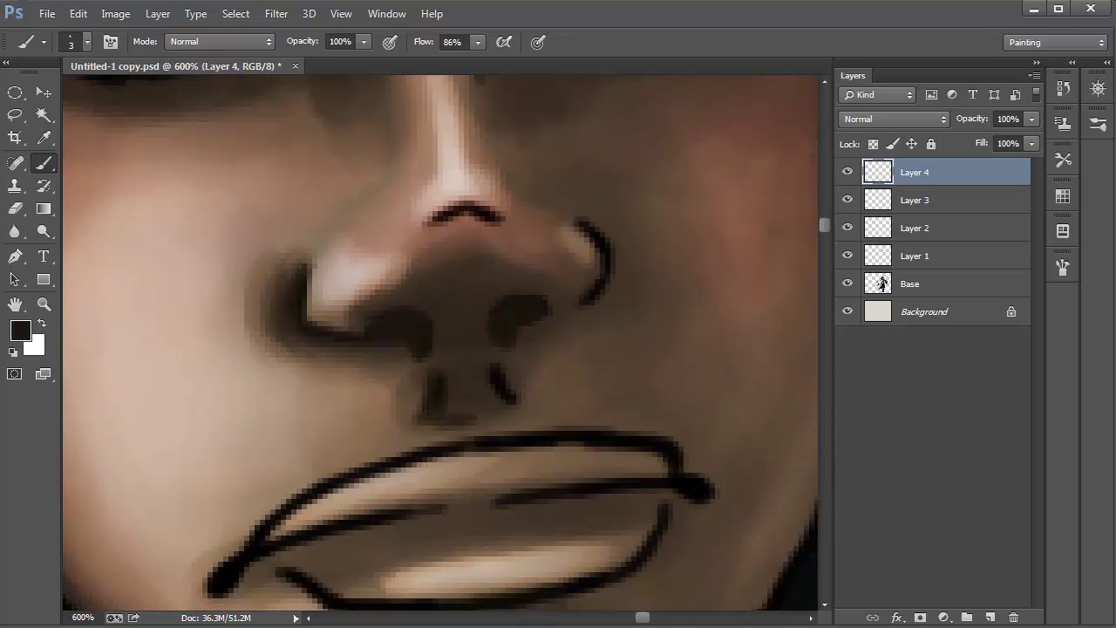
pyautogui.moveTo(498, 368); pyautogui.dragTo(516, 419)
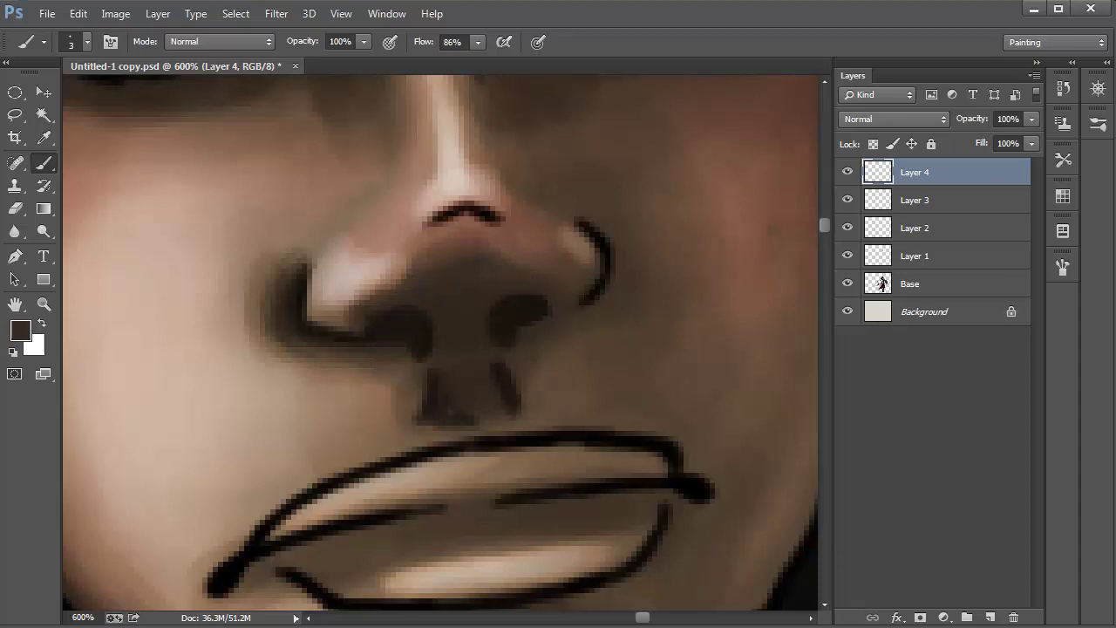
# Rework the right nostril outline with sampled dark browns.
pyautogui.keyDown('alt'); pyautogui.click(497, 295); pyautogui.keyUp('alt')
pyautogui.moveTo(600, 225); pyautogui.dragTo(614, 256)
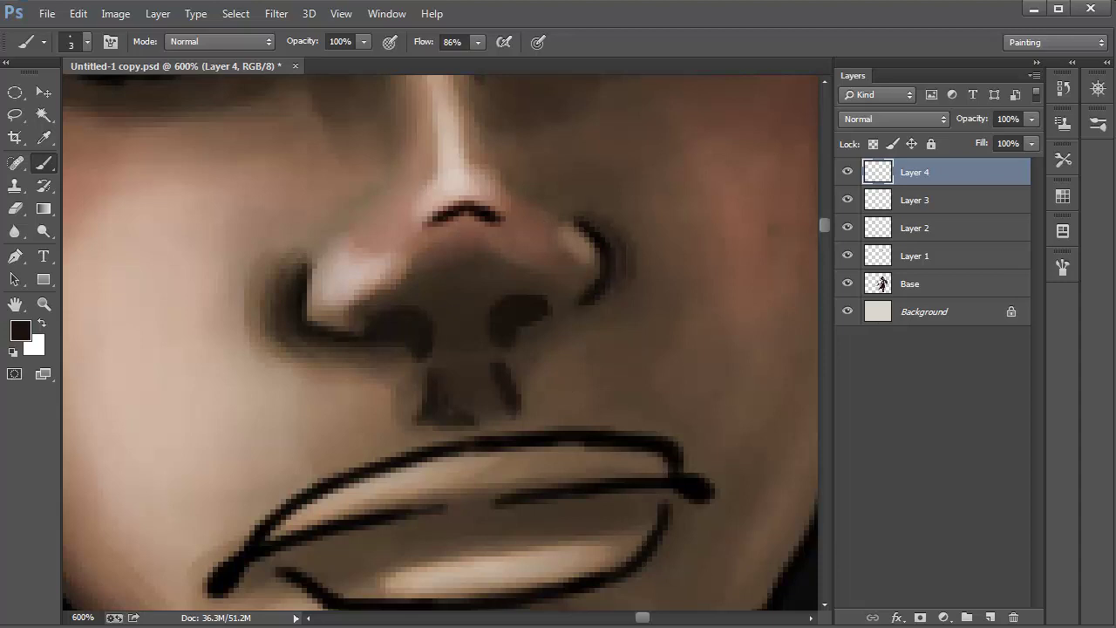
pyautogui.keyDown('alt'); pyautogui.click(589, 230); pyautogui.keyUp('alt')
pyautogui.moveTo(580, 224); pyautogui.dragTo(596, 236)
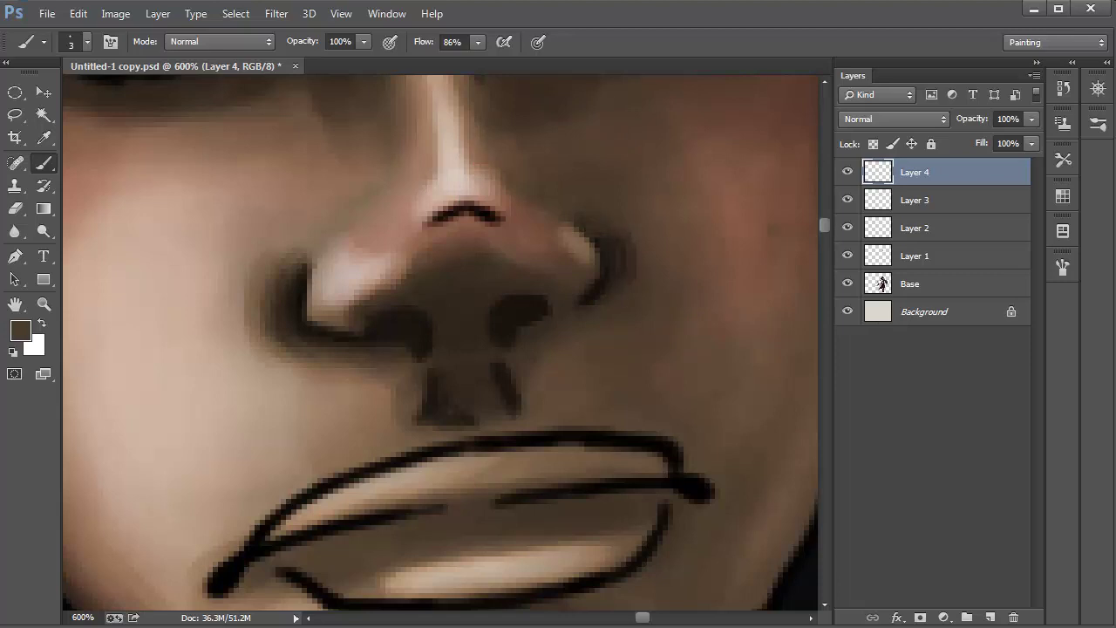
pyautogui.keyDown('alt'); pyautogui.click(589, 295); pyautogui.keyUp('alt')
pyautogui.scroll(2, 440, 344)
pyautogui.scroll(1, 440, 343)
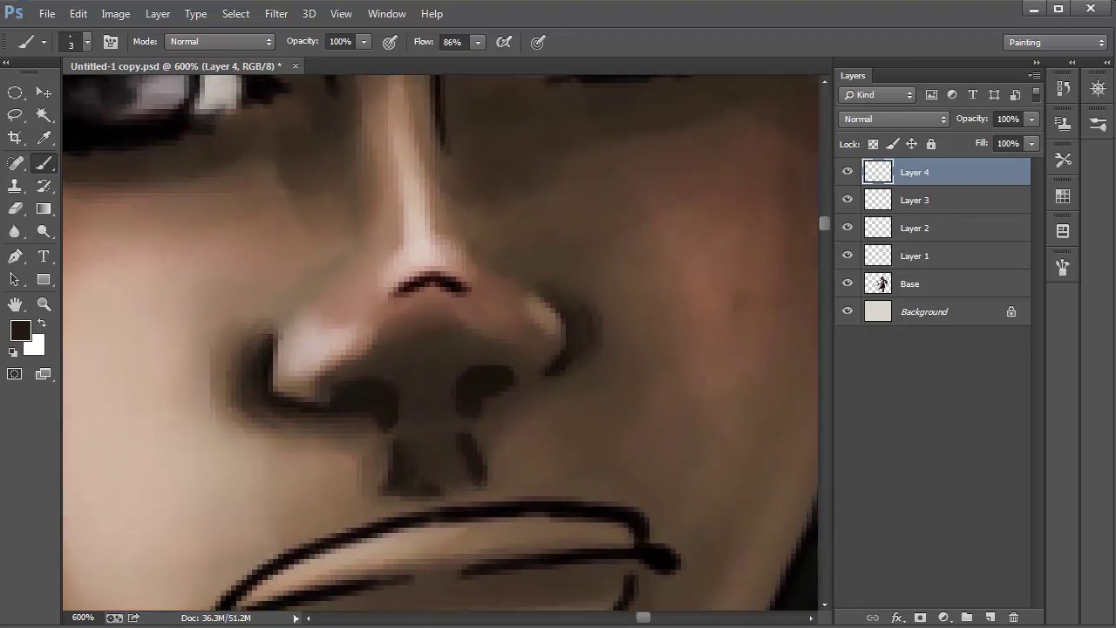
# Extend the nose-tip arc, then soften it with a sampled light tan.
pyautogui.keyDown('alt'); pyautogui.click(404, 324); pyautogui.keyUp('alt')
pyautogui.moveTo(382, 293)
pyautogui.mouseDown()
pyautogui.moveTo(417, 275)
pyautogui.moveTo(461, 280)
pyautogui.mouseUp()
pyautogui.keyDown('alt'); pyautogui.click(403, 288); pyautogui.keyUp('alt')
pyautogui.moveTo(394, 294); pyautogui.dragTo(419, 288)
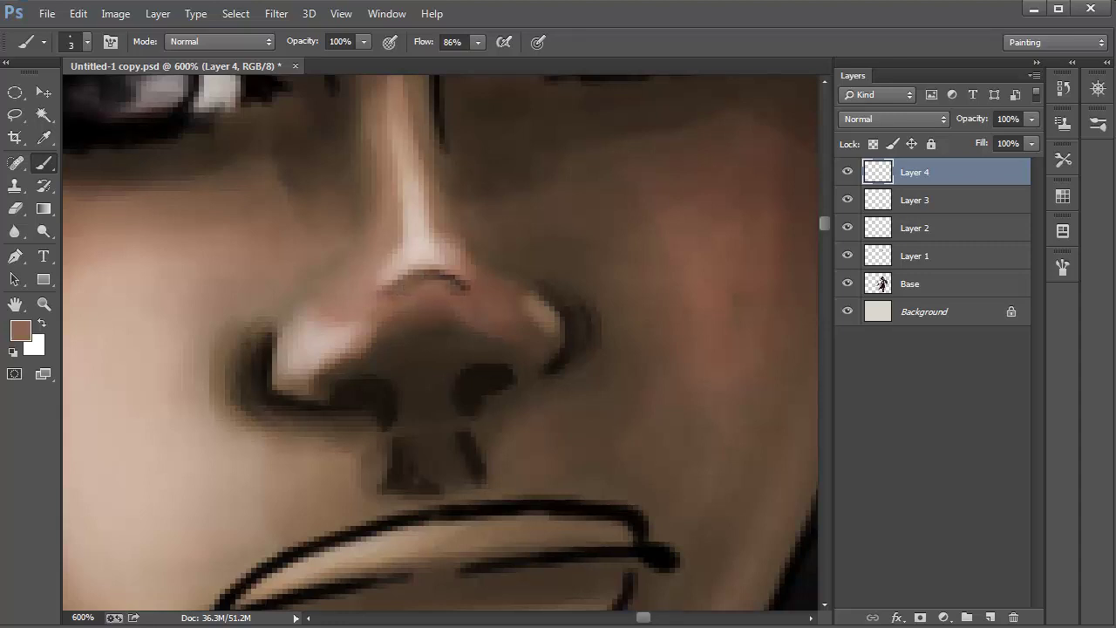
pyautogui.moveTo(447, 279); pyautogui.dragTo(457, 276)
pyautogui.scroll(1, 440, 344)
pyautogui.hscroll(-1, 440, 344)
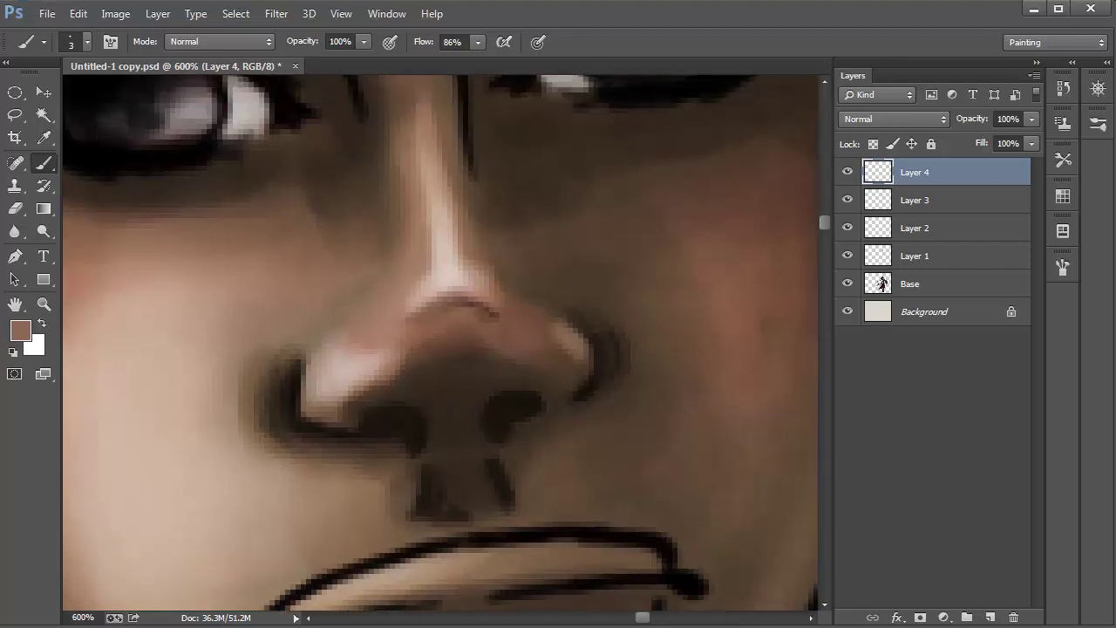
# Choose a muted mauve as the foreground colour.
pyautogui.click(20, 330)
pyautogui.moveTo(822, 487); pyautogui.dragTo(822, 295)
pyautogui.click(686, 389)
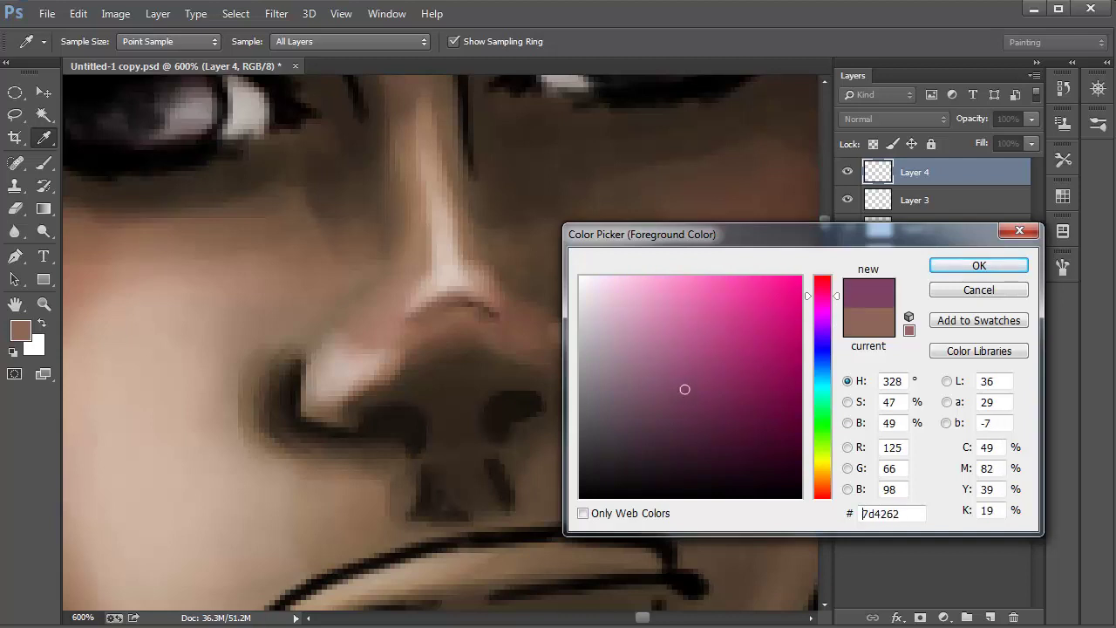
pyautogui.click(978, 265)
# Test mauve strokes on the nose while lowering brush opacity to 27%.
pyautogui.moveTo(337, 344); pyautogui.dragTo(410, 305)
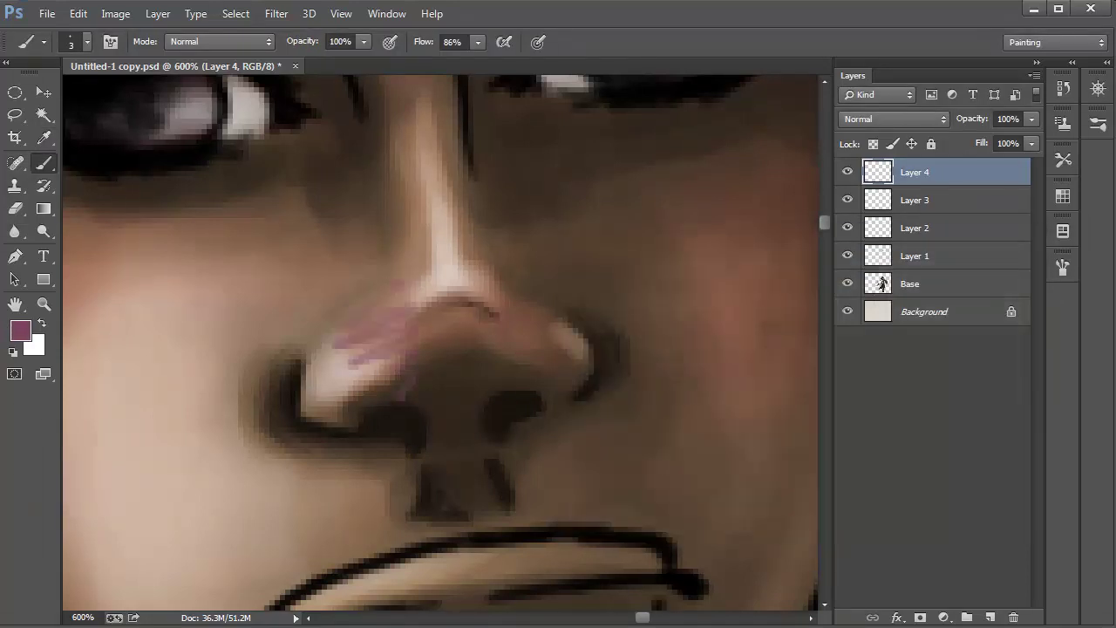
pyautogui.hotkey('ctrl', 'z')
pyautogui.rightClick(406, 224)
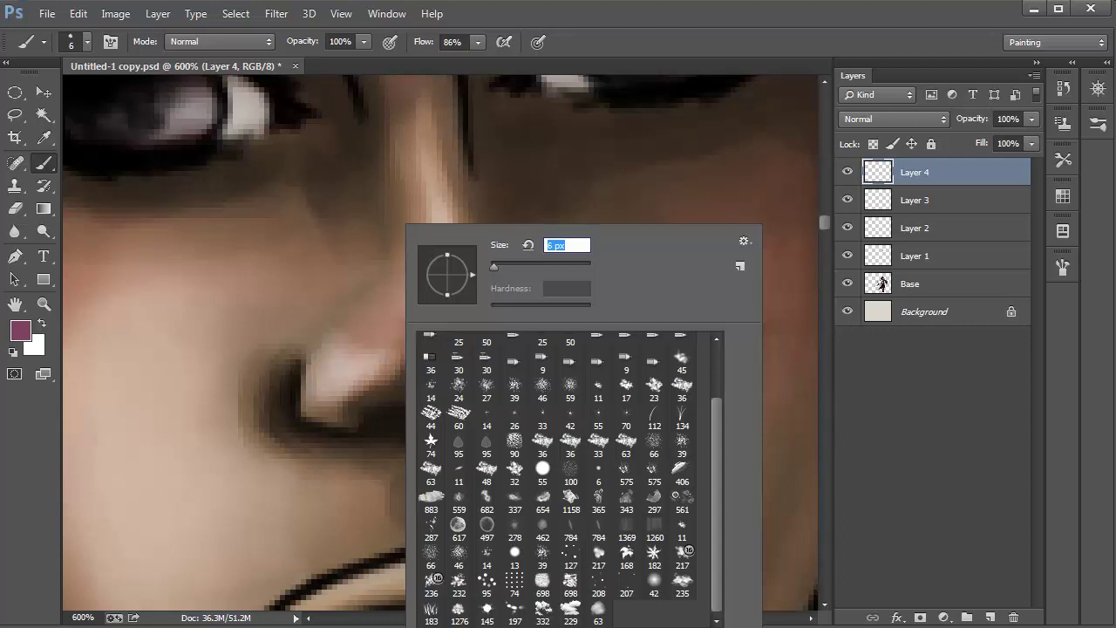
pyautogui.press('Return')
pyautogui.press('5')
pyautogui.press('5')
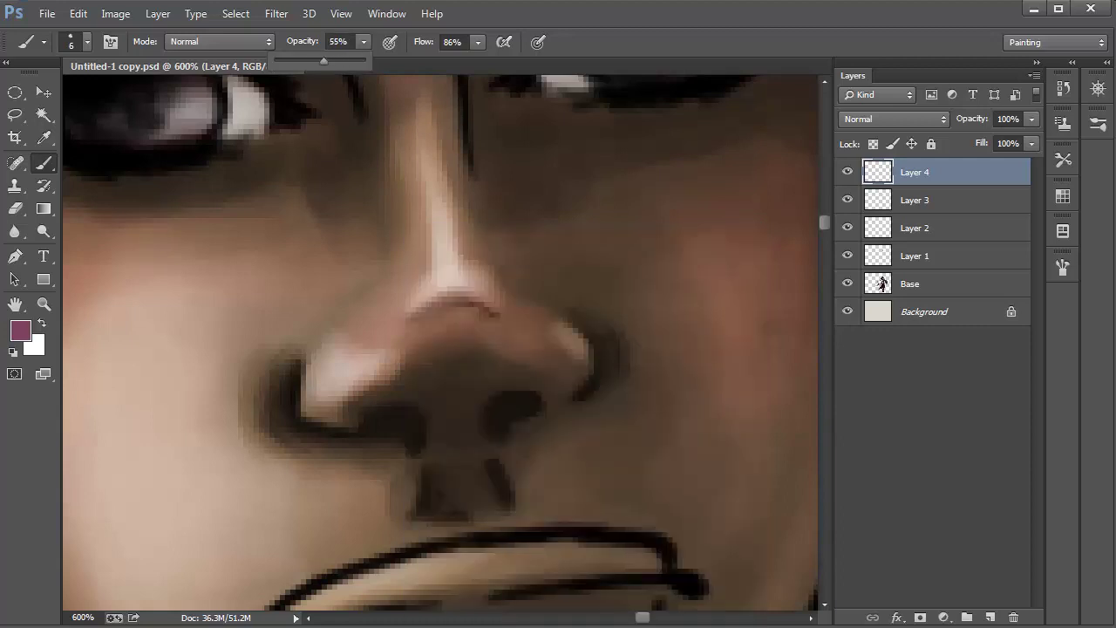
pyautogui.moveTo(336, 344); pyautogui.dragTo(406, 297)
pyautogui.hotkey('ctrl', 'z')
pyautogui.moveTo(364, 41); pyautogui.dragTo(349, 61)
pyautogui.moveTo(336, 344); pyautogui.dragTo(406, 297)
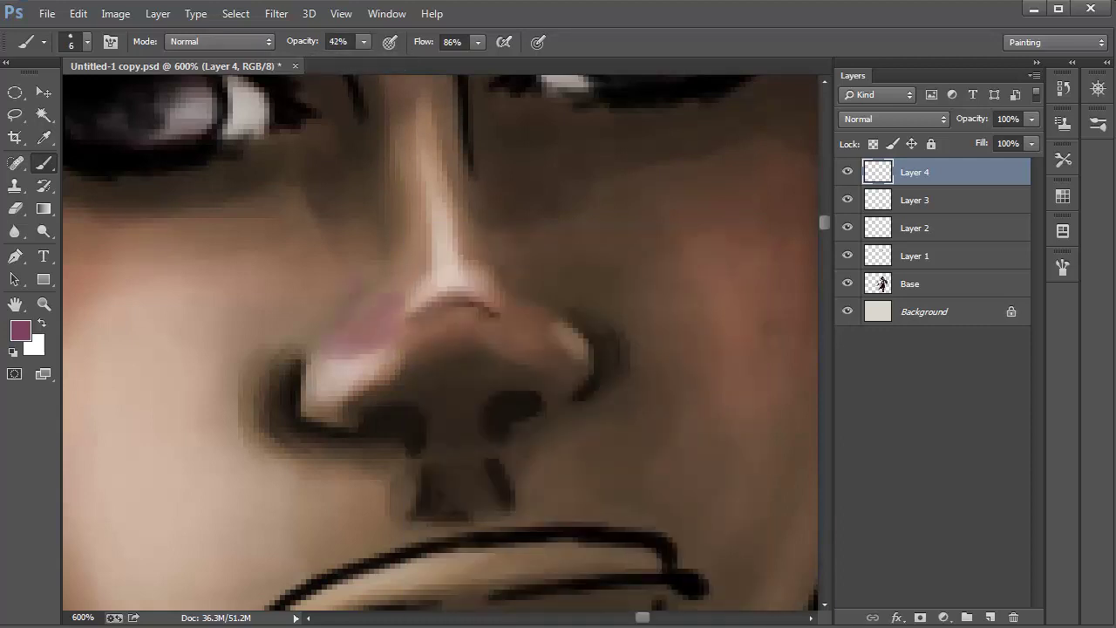
pyautogui.hotkey('ctrl', 'z')
pyautogui.moveTo(363, 41); pyautogui.dragTo(350, 61)
pyautogui.moveTo(336, 343); pyautogui.dragTo(406, 297)
pyautogui.hotkey('ctrl', 'z')
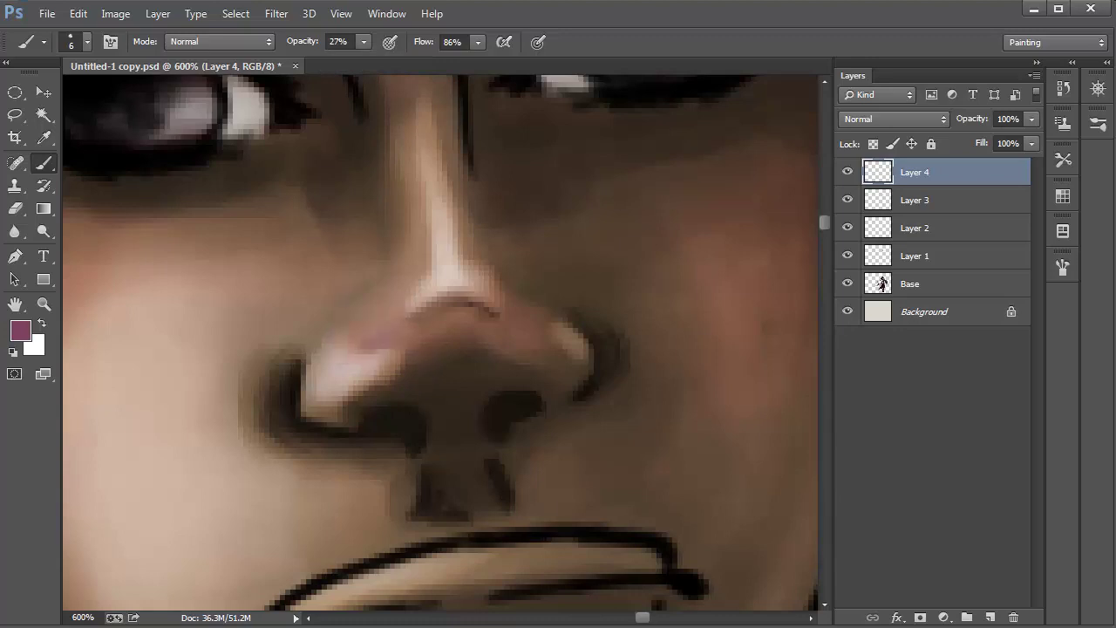
# Brush a faint mauve-pink tint across the nose tip and bridge.
pyautogui.moveTo(337, 343); pyautogui.dragTo(407, 297)
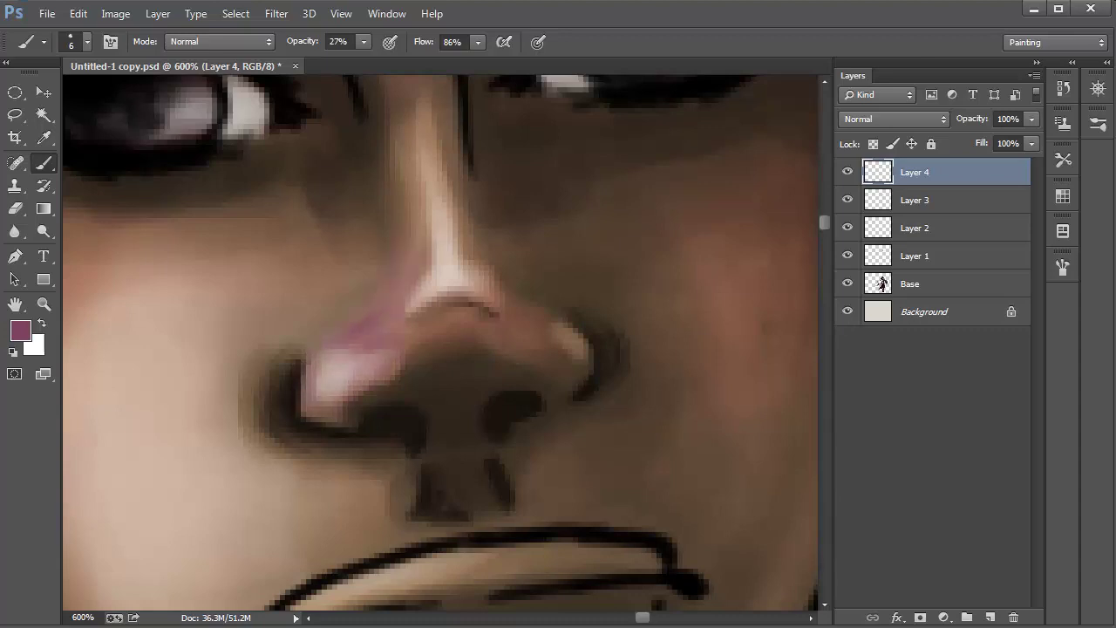
pyautogui.moveTo(429, 165)
pyautogui.mouseDown()
pyautogui.moveTo(413, 306)
pyautogui.moveTo(457, 297)
pyautogui.moveTo(483, 307)
pyautogui.moveTo(401, 314)
pyautogui.moveTo(502, 314)
pyautogui.mouseUp()
pyautogui.keyDown('alt'); pyautogui.click(440, 288); pyautogui.keyUp('alt')
# Tone down the pink on the nose tip and bridge with a sampled mauve-brown.
pyautogui.moveTo(416, 319)
pyautogui.mouseDown()
pyautogui.moveTo(474, 304)
pyautogui.moveTo(499, 323)
pyautogui.mouseUp()
pyautogui.keyDown('alt'); pyautogui.click(427, 270); pyautogui.keyUp('alt')
pyautogui.moveTo(434, 286); pyautogui.dragTo(434, 261)
pyautogui.moveTo(415, 310); pyautogui.dragTo(422, 282)
pyautogui.moveTo(440, 281)
pyautogui.mouseDown()
pyautogui.moveTo(439, 240)
pyautogui.moveTo(441, 286)
pyautogui.mouseUp()
pyautogui.moveTo(419, 293); pyautogui.dragTo(419, 308)
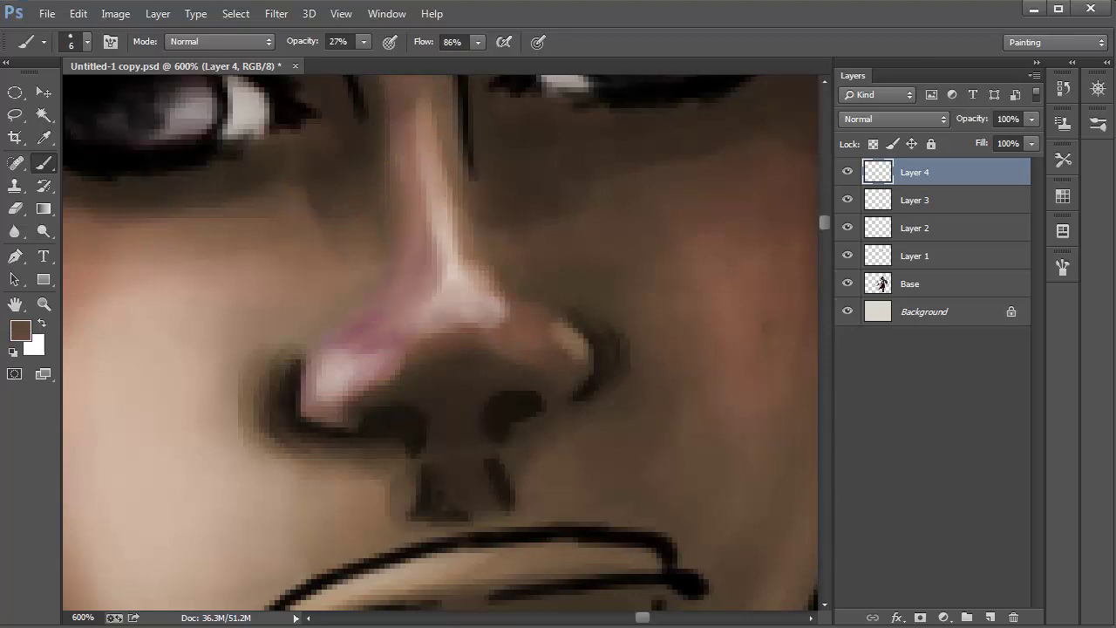
# Darken the bright left and nose-tip highlights with sampled skin colours.
pyautogui.keyDown('alt'); pyautogui.click(424, 331); pyautogui.keyUp('alt')
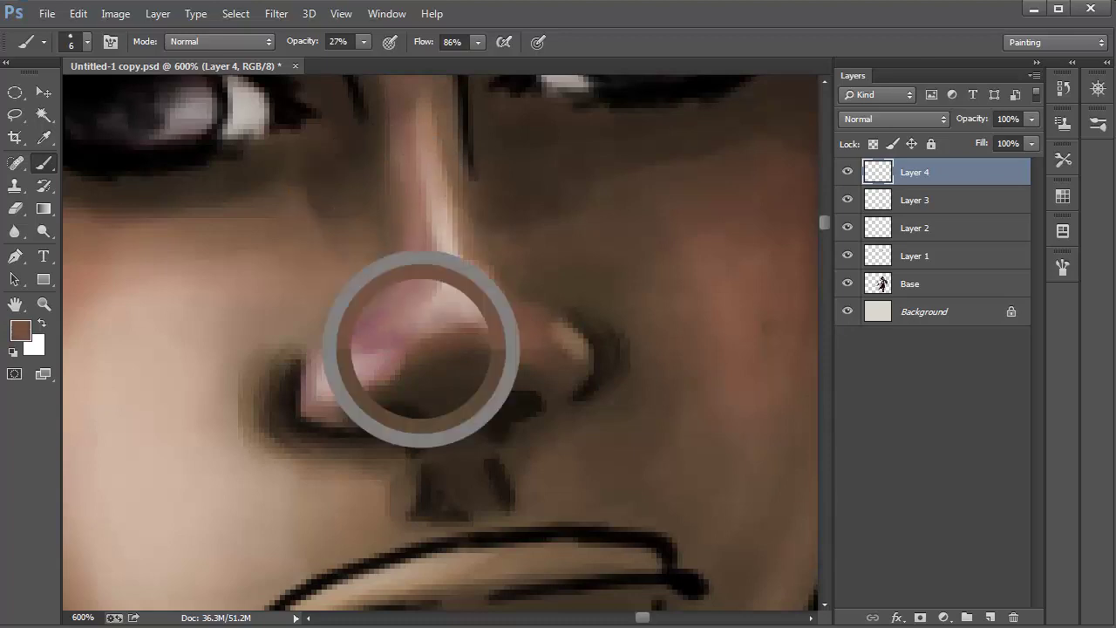
pyautogui.moveTo(351, 383)
pyautogui.mouseDown()
pyautogui.moveTo(370, 356)
pyautogui.moveTo(353, 359)
pyautogui.moveTo(391, 476)
pyautogui.mouseUp()
pyautogui.keyDown('alt'); pyautogui.click(413, 375); pyautogui.keyUp('alt')
pyautogui.keyDown('alt'); pyautogui.click(496, 440); pyautogui.keyUp('alt')
pyautogui.moveTo(432, 366)
pyautogui.mouseDown()
pyautogui.moveTo(474, 416)
pyautogui.moveTo(466, 401)
pyautogui.mouseUp()
pyautogui.scroll(4, 440, 341)
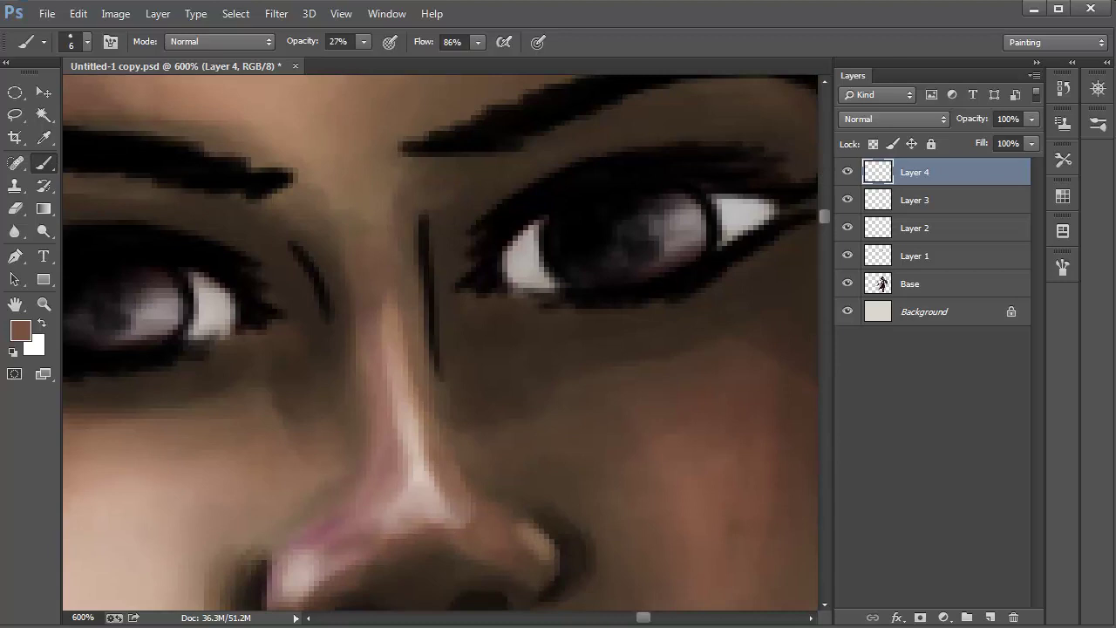
# Lighten the dark lines beside the nose bridge and left of the nose.
pyautogui.moveTo(434, 342); pyautogui.dragTo(429, 239)
pyautogui.keyDown('alt'); pyautogui.click(439, 230); pyautogui.keyUp('alt')
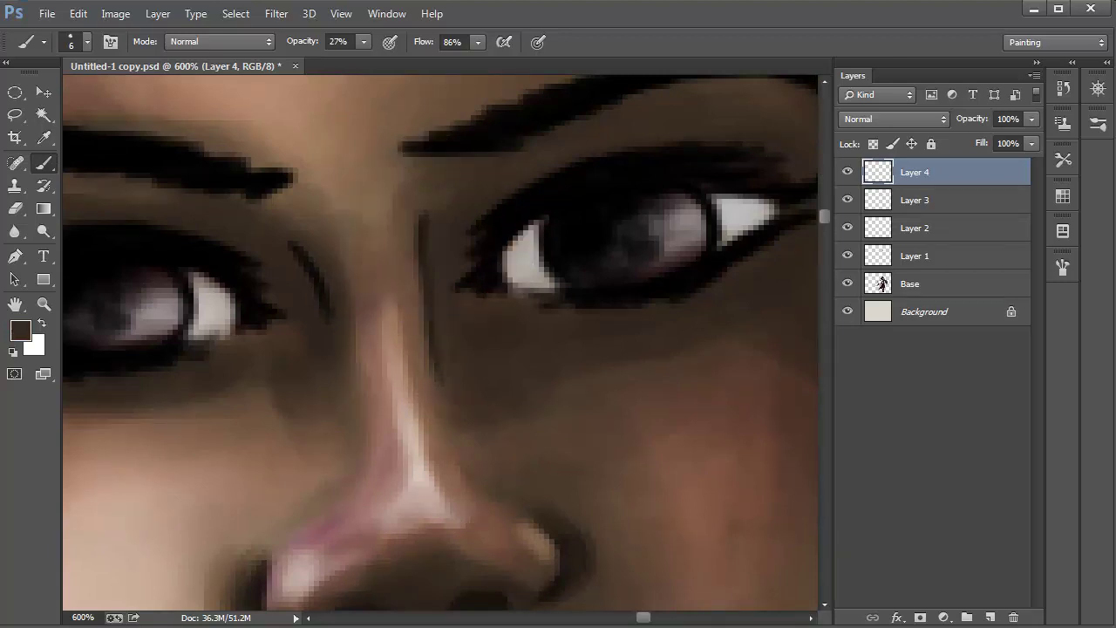
pyautogui.moveTo(323, 281); pyautogui.dragTo(323, 292)
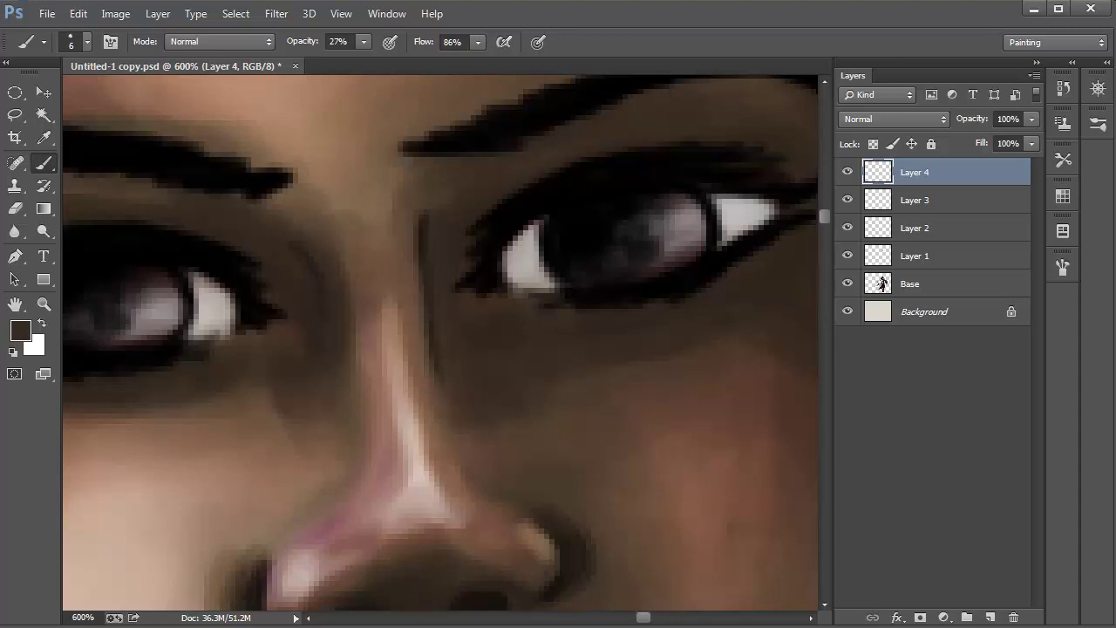
pyautogui.keyDown('alt'); pyautogui.click(422, 261); pyautogui.keyUp('alt')
pyautogui.moveTo(416, 258); pyautogui.dragTo(425, 211)
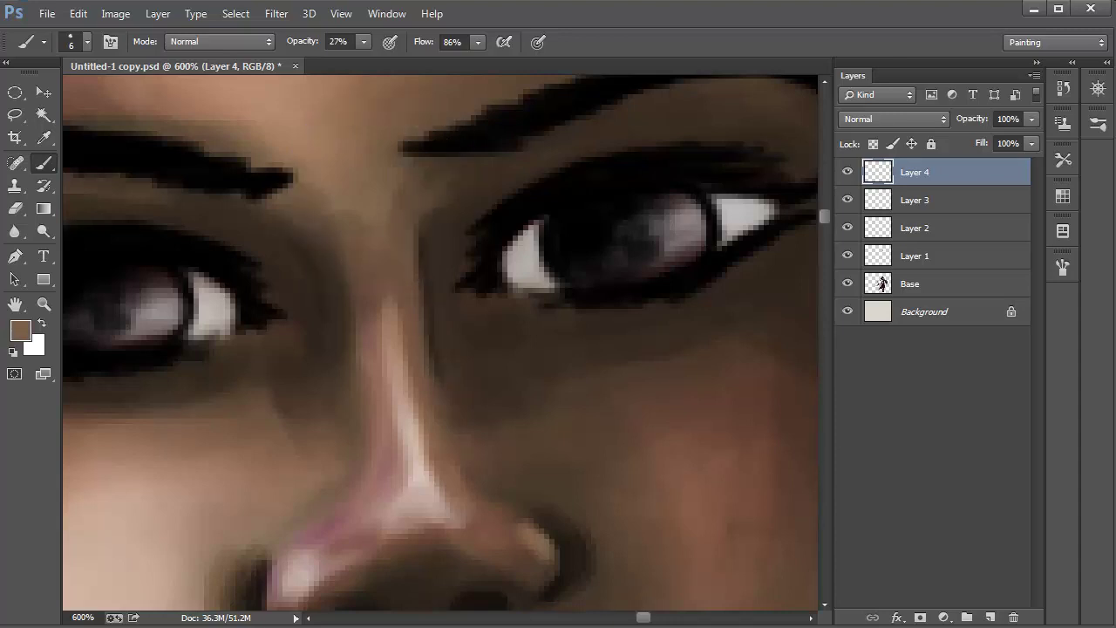
# Add darker brown shading on the nose's left side and top of the bridge.
pyautogui.keyDown('alt'); pyautogui.click(359, 334); pyautogui.keyUp('alt')
pyautogui.moveTo(359, 336); pyautogui.dragTo(380, 419)
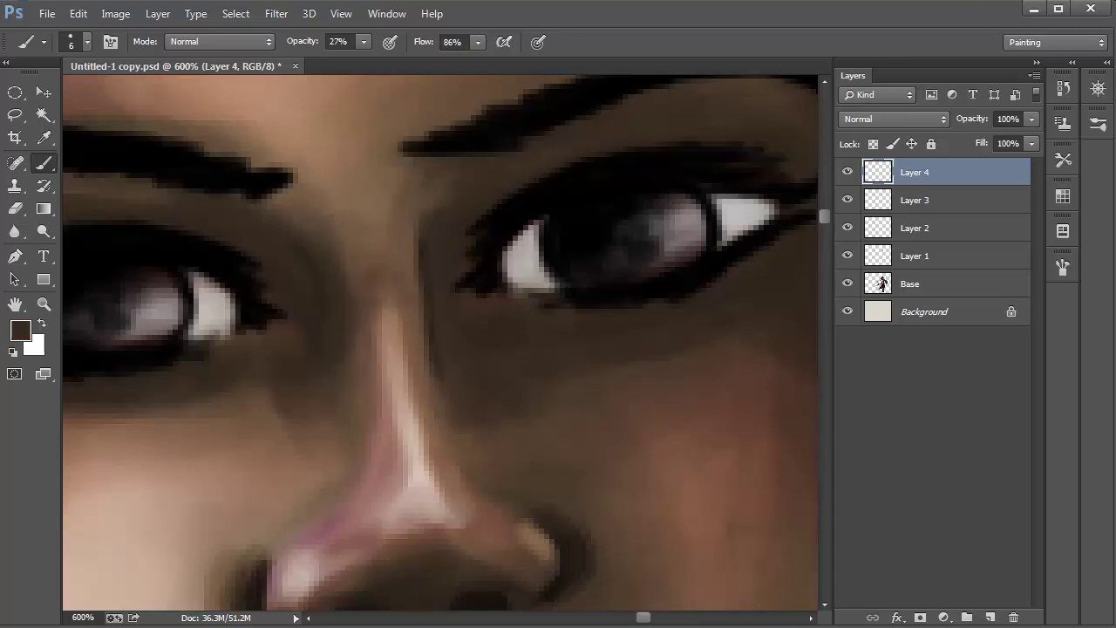
pyautogui.click(383, 303)
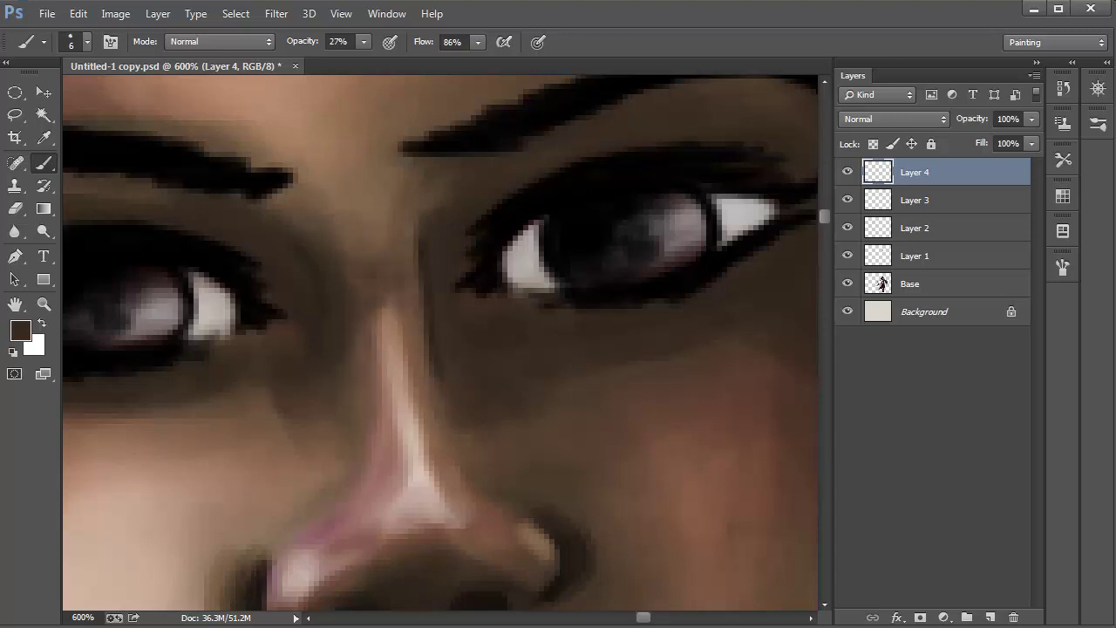
pyautogui.moveTo(385, 313); pyautogui.dragTo(410, 250)
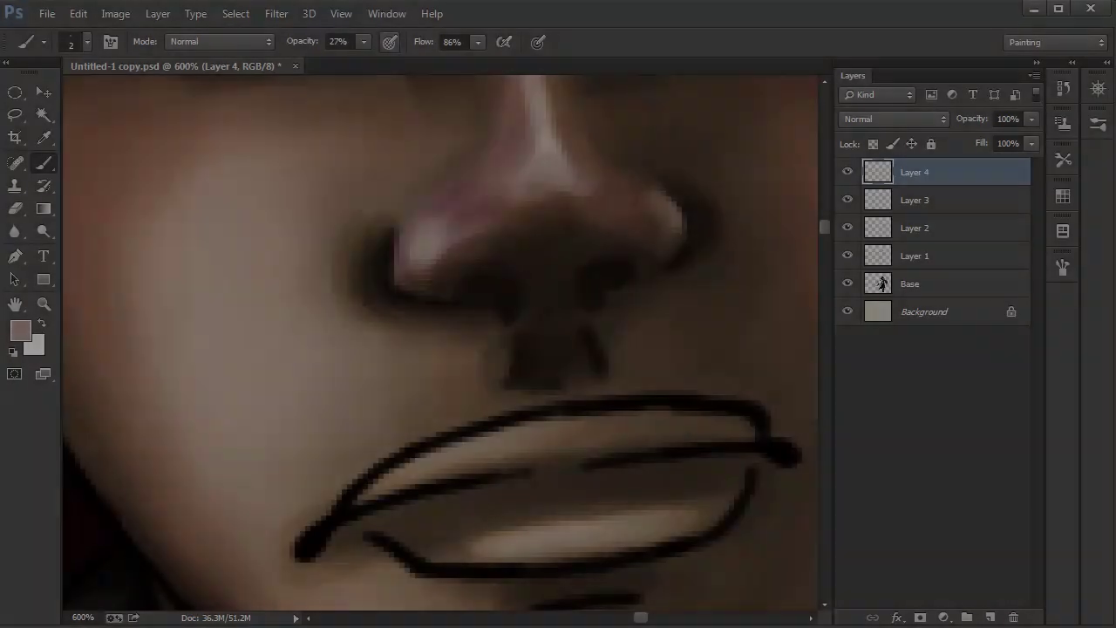
# Raise brush opacity to 86% and paint dark strokes at the nose base.
pyautogui.click(364, 40)
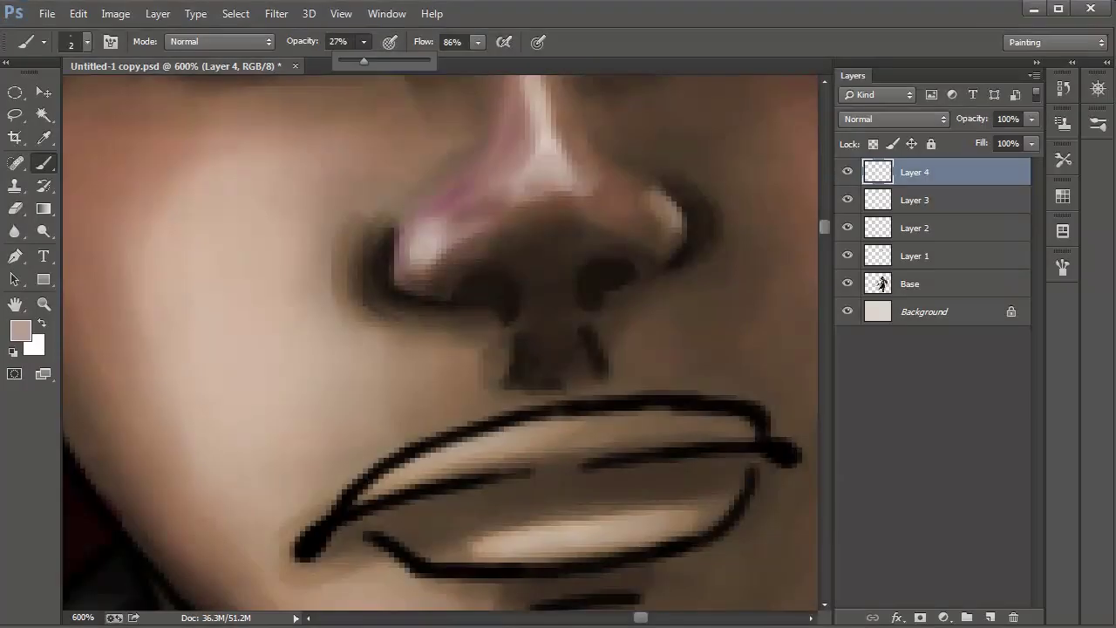
pyautogui.moveTo(364, 60); pyautogui.dragTo(415, 61)
pyautogui.moveTo(512, 338)
pyautogui.mouseDown()
pyautogui.moveTo(501, 385)
pyautogui.moveTo(529, 388)
pyautogui.mouseUp()
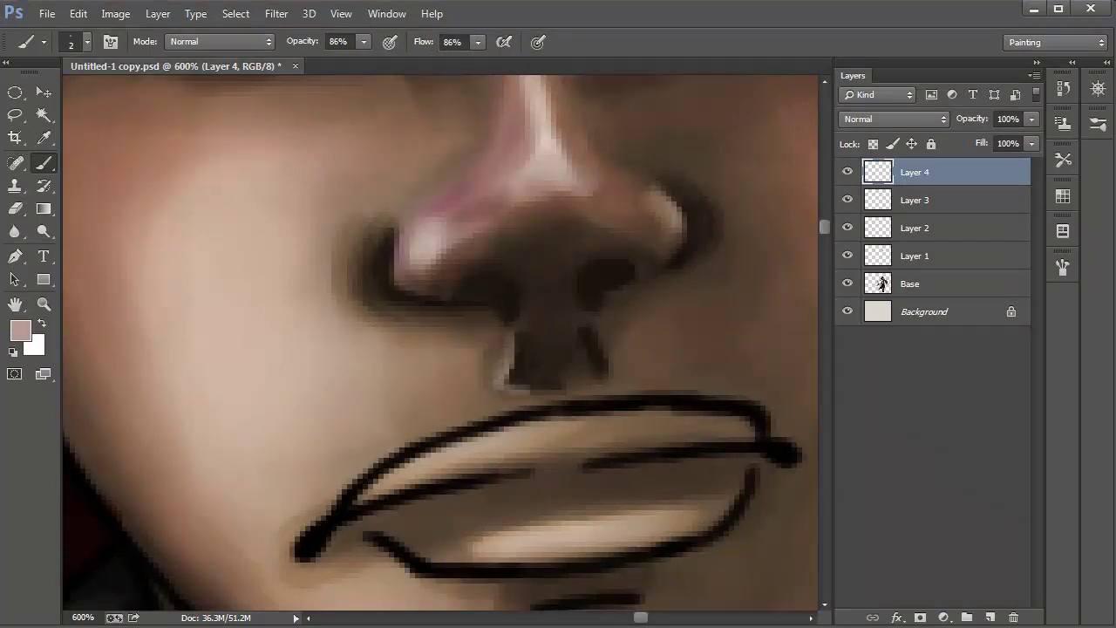
# Add light touches along the left nostril edge and rim.
pyautogui.moveTo(390, 240); pyautogui.dragTo(391, 277)
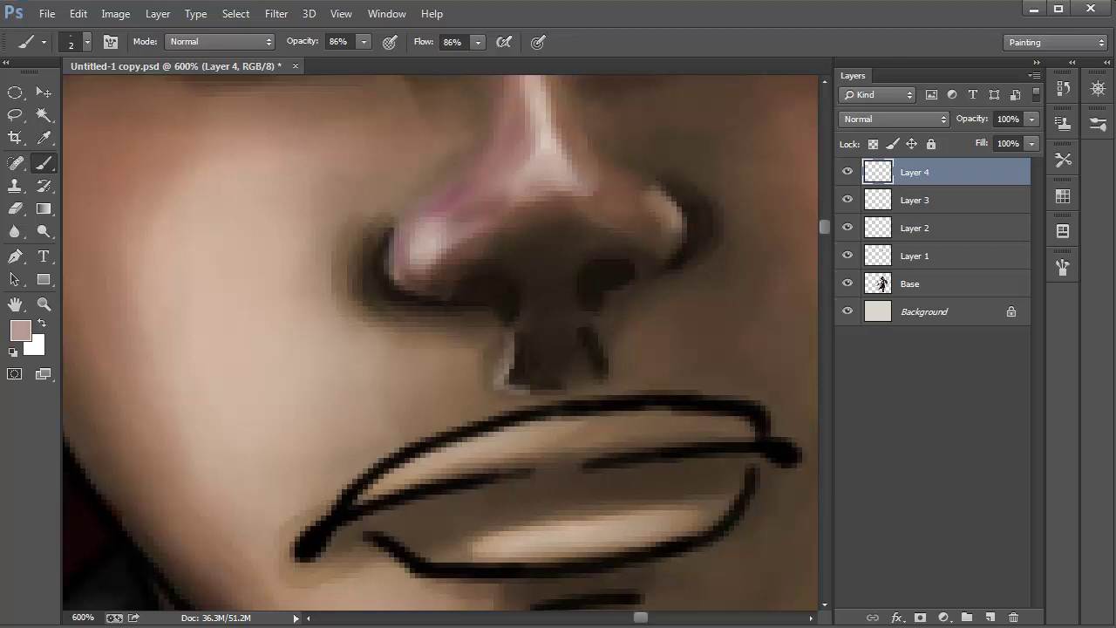
pyautogui.moveTo(390, 227)
pyautogui.mouseDown()
pyautogui.moveTo(388, 279)
pyautogui.moveTo(430, 287)
pyautogui.mouseUp()
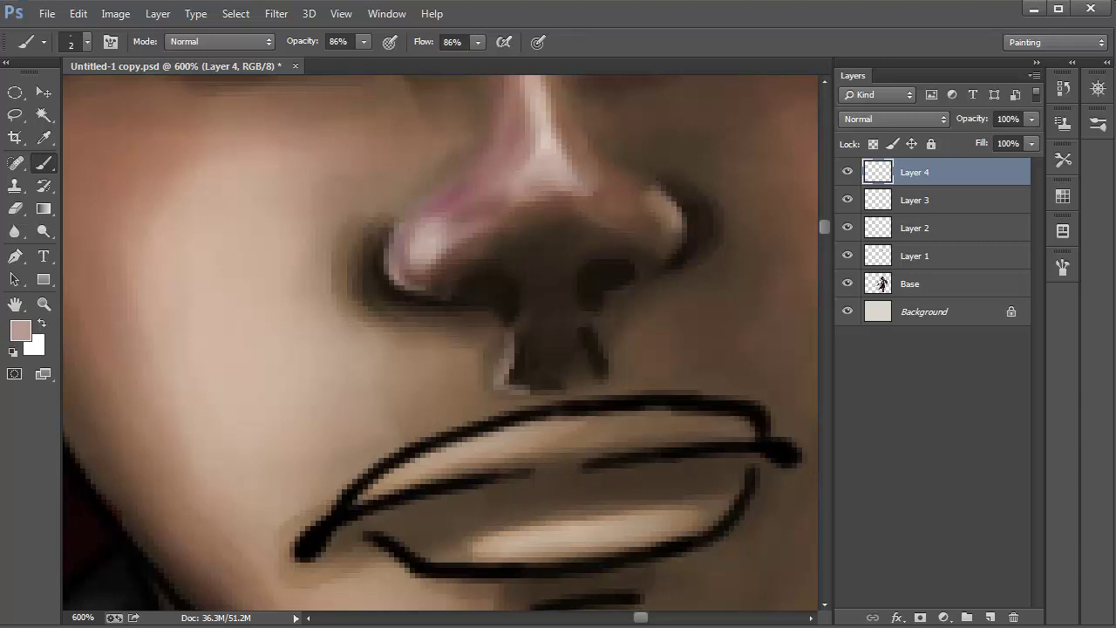
pyautogui.scroll(2, 441, 342)
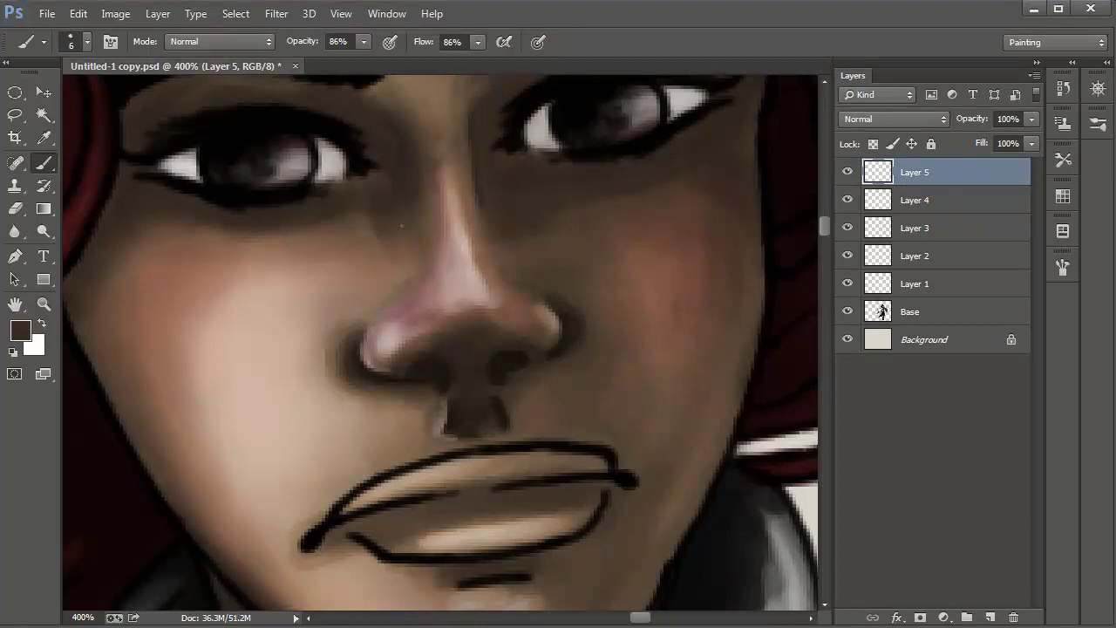
# Set a 24 px brush at 52% opacity and shade down the nose bridge.
pyautogui.rightClick(401, 225)
pyautogui.click(452, 385)
pyautogui.press('Return')
pyautogui.moveTo(363, 41); pyautogui.dragTo(335, 62)
pyautogui.moveTo(408, 240)
pyautogui.mouseDown()
pyautogui.moveTo(411, 292)
pyautogui.moveTo(423, 296)
pyautogui.moveTo(370, 318)
pyautogui.moveTo(399, 291)
pyautogui.mouseUp()
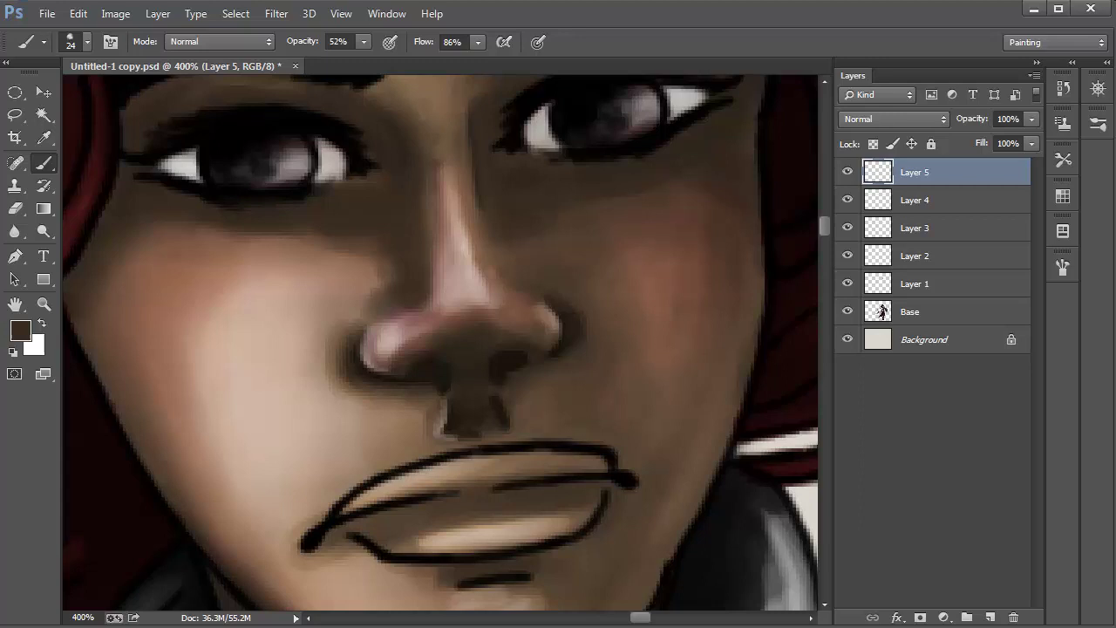
# With a 10 px brush, shade the nose bridge, sides and both nostrils.
pyautogui.rightClick(380, 209)
pyautogui.write('10')
pyautogui.press('Return')
pyautogui.click(427, 305)
pyautogui.moveTo(423, 319); pyautogui.dragTo(400, 312)
pyautogui.moveTo(510, 290)
pyautogui.mouseDown()
pyautogui.moveTo(511, 303)
pyautogui.moveTo(494, 267)
pyautogui.moveTo(530, 310)
pyautogui.moveTo(513, 296)
pyautogui.moveTo(503, 253)
pyautogui.moveTo(489, 256)
pyautogui.moveTo(478, 211)
pyautogui.mouseUp()
pyautogui.moveTo(513, 319)
pyautogui.mouseDown()
pyautogui.moveTo(548, 305)
pyautogui.moveTo(535, 310)
pyautogui.mouseUp()
pyautogui.moveTo(413, 314)
pyautogui.mouseDown()
pyautogui.moveTo(375, 327)
pyautogui.moveTo(380, 274)
pyautogui.mouseUp()
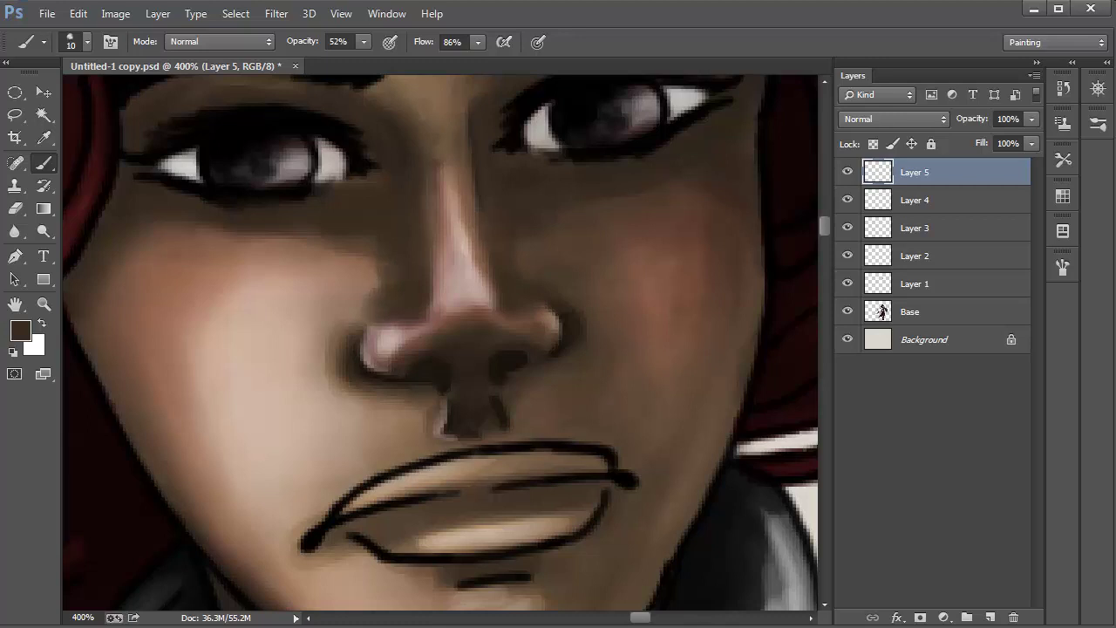
pyautogui.moveTo(434, 207); pyautogui.dragTo(438, 294)
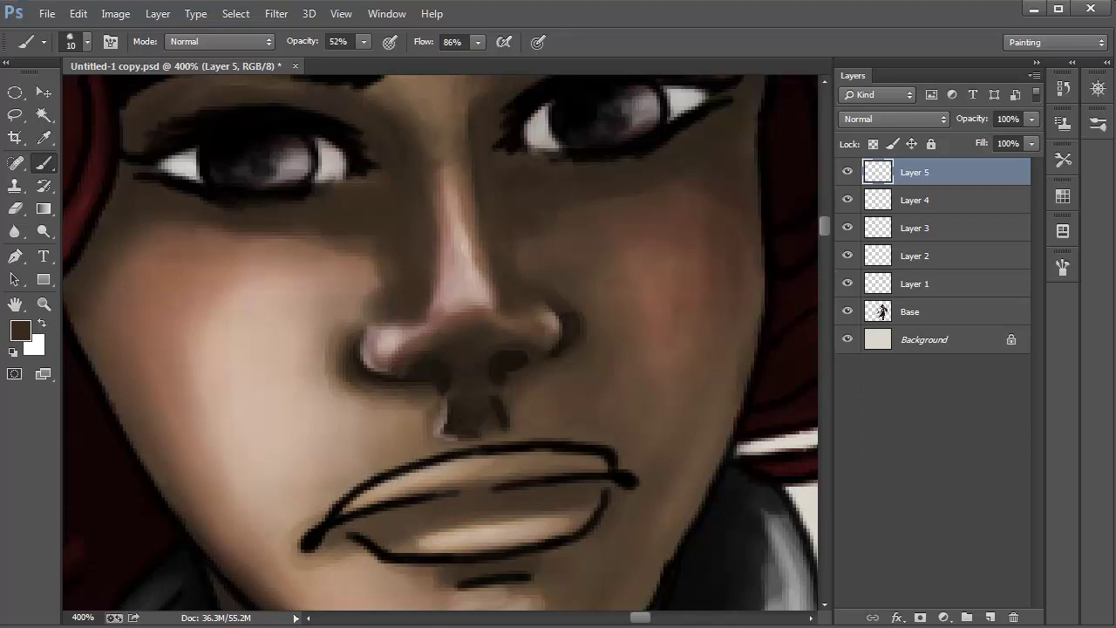
# Fade Layer 5 to 44% opacity and toggle its visibility to compare.
pyautogui.moveTo(1031, 118)
pyautogui.mouseDown()
pyautogui.moveTo(1016, 139)
pyautogui.moveTo(988, 139)
pyautogui.mouseUp()
pyautogui.click(847, 171)
pyautogui.click(847, 172)
pyautogui.click(848, 172)
pyautogui.click(847, 172)
pyautogui.click(847, 172)
pyautogui.click(847, 171)
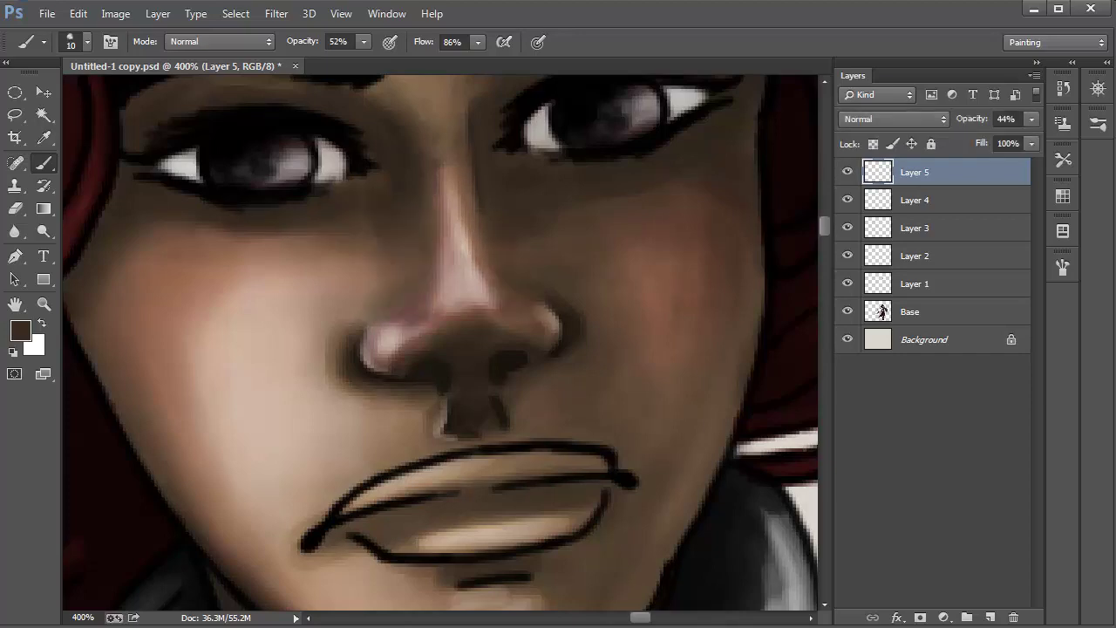
# Fit the whole portrait on screen, then zoom to 200% around the face.
pyautogui.hotkey('ctrl', '1')
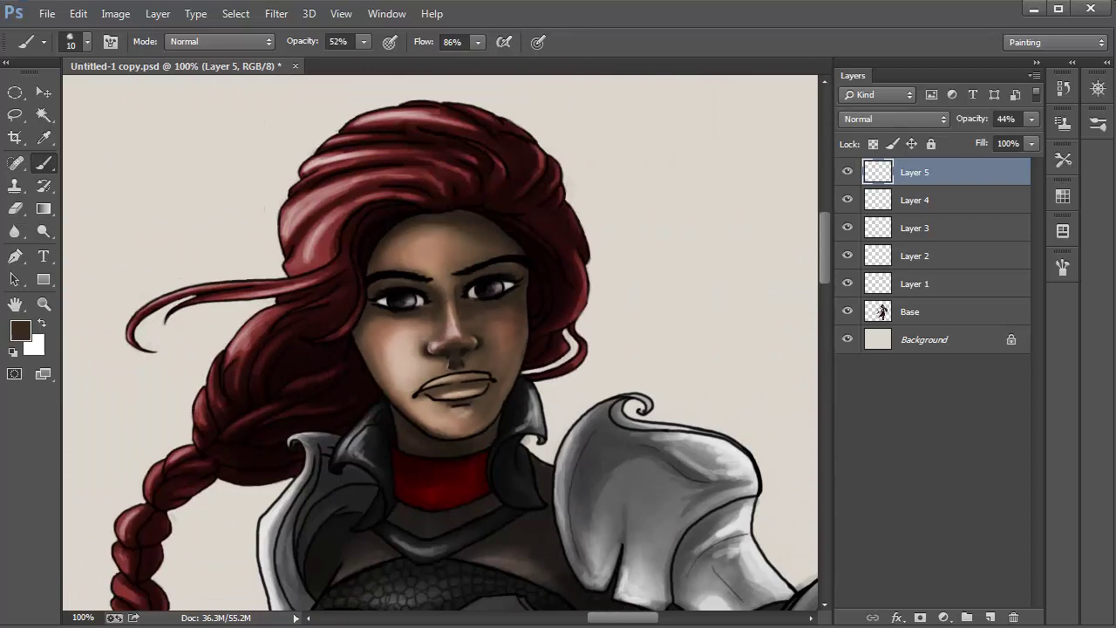
pyautogui.press('z')
pyautogui.click(462, 332)
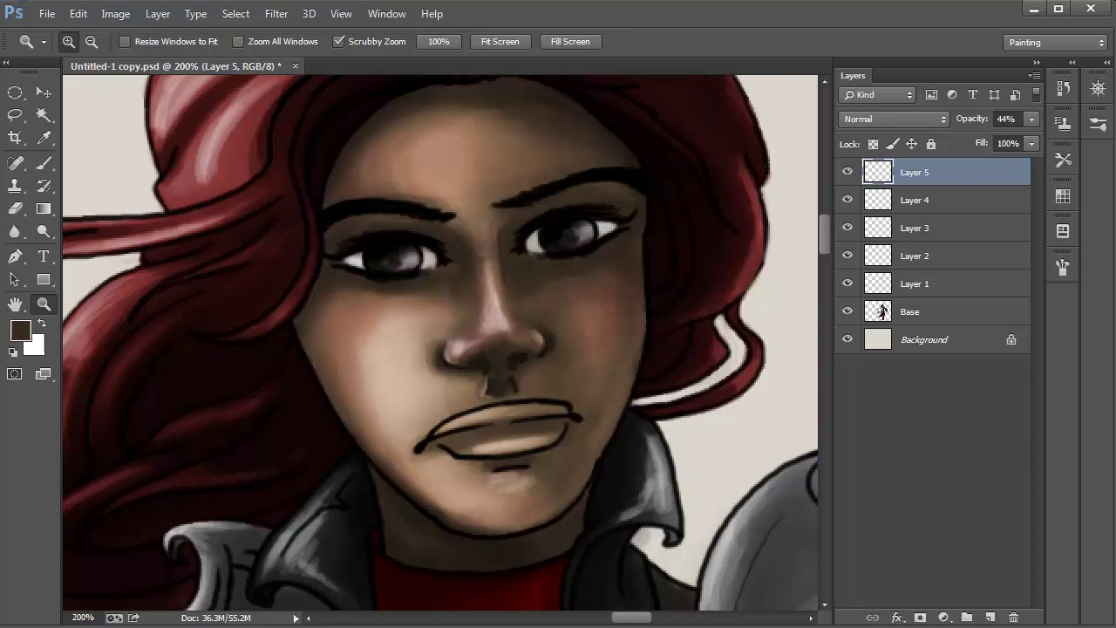
pyautogui.press('b')
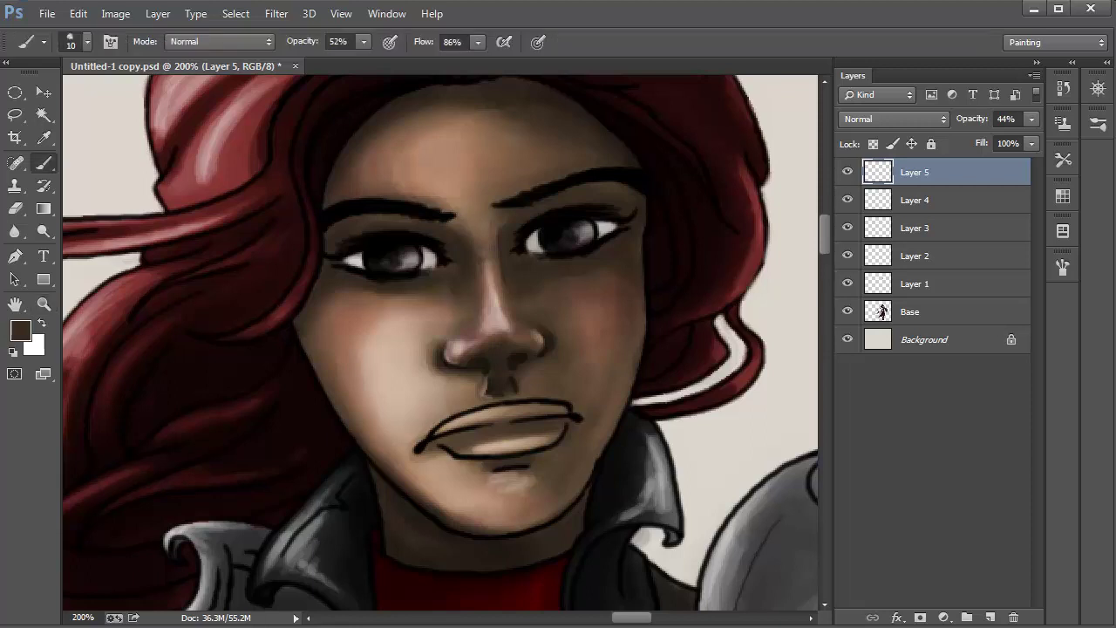
# Zoom to 300%, add a new layer, and sample a reddish-brown with a 34 px brush.
pyautogui.press('z')
pyautogui.moveTo(457, 436); pyautogui.dragTo(501, 436)
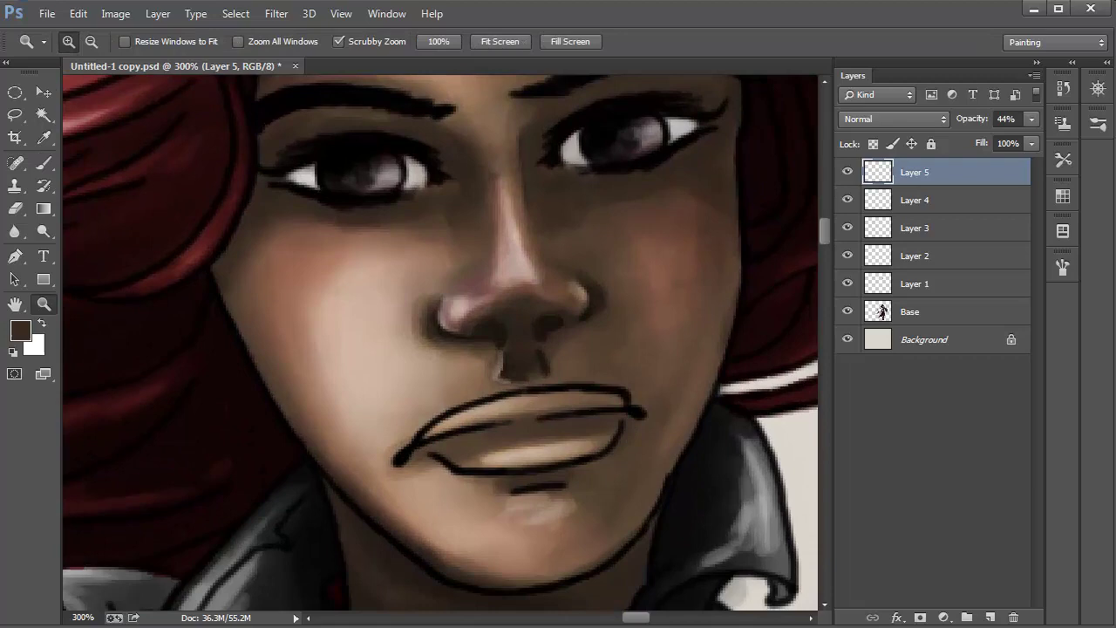
pyautogui.hotkey('ctrl', 'shift', 'alt', 'n')
pyautogui.press('b')
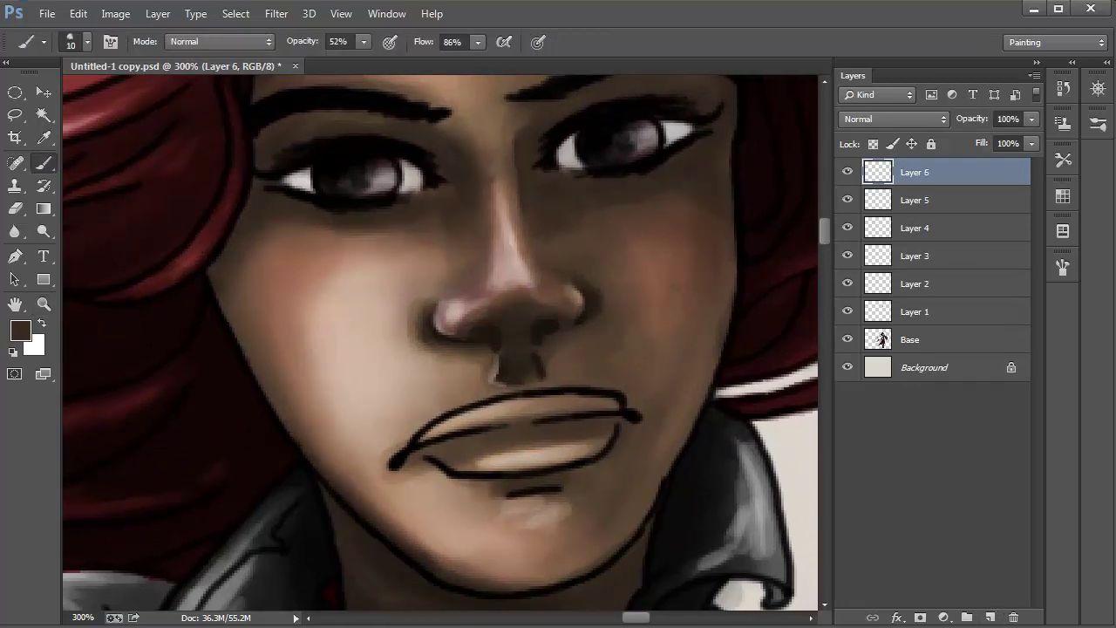
pyautogui.keyDown('alt'); pyautogui.click(400, 224); pyautogui.keyUp('alt')
pyautogui.rightClick(400, 225)
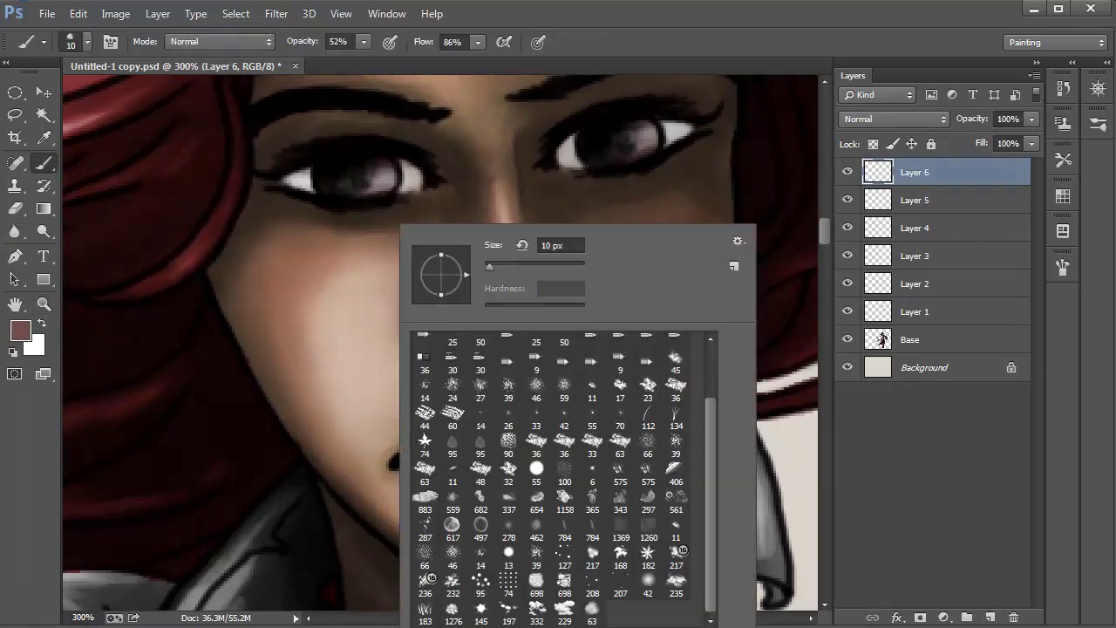
pyautogui.write('34')
pyautogui.press('Return')
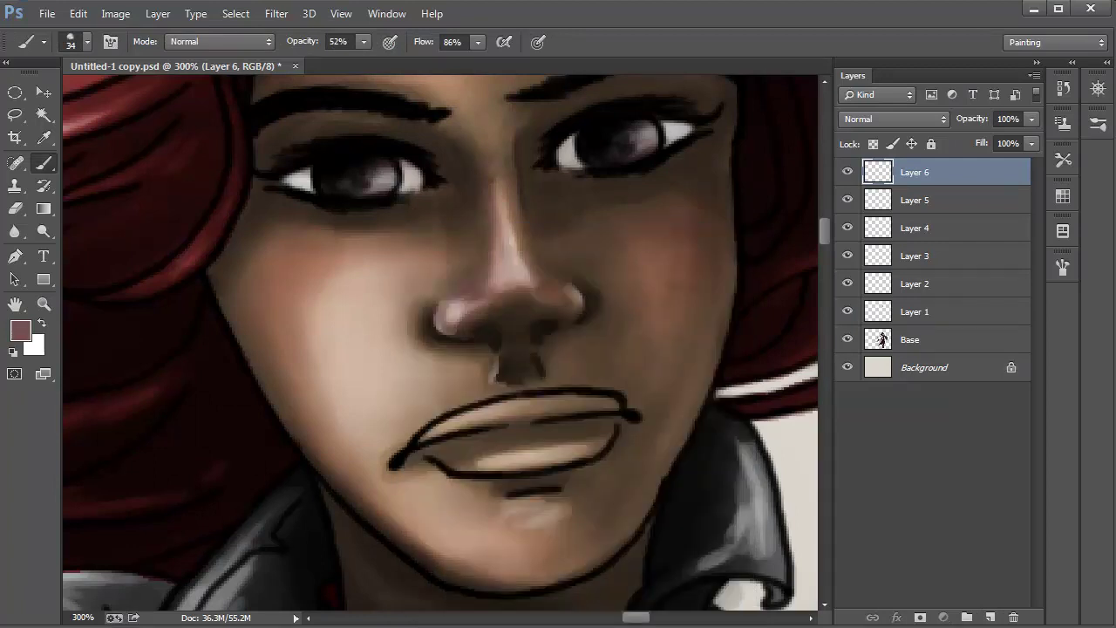
# Shade the left cheek in rosy brown and lighten the skin under both eyes.
pyautogui.moveTo(299, 327)
pyautogui.mouseDown()
pyautogui.moveTo(310, 392)
pyautogui.moveTo(305, 287)
pyautogui.moveTo(349, 253)
pyautogui.moveTo(263, 204)
pyautogui.mouseUp()
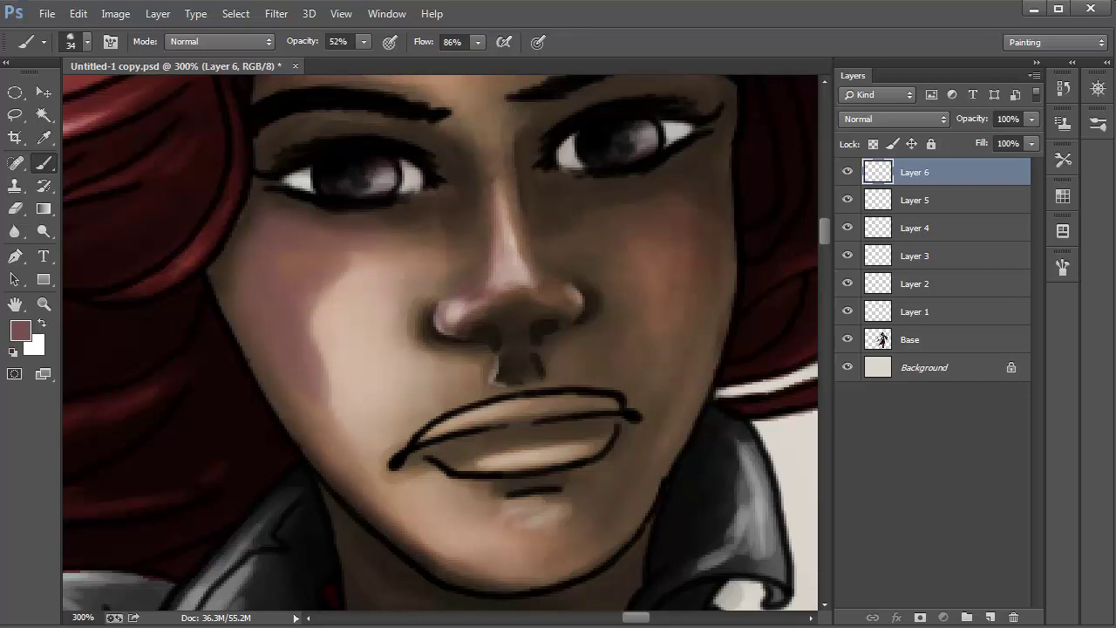
pyautogui.moveTo(349, 340); pyautogui.dragTo(321, 392)
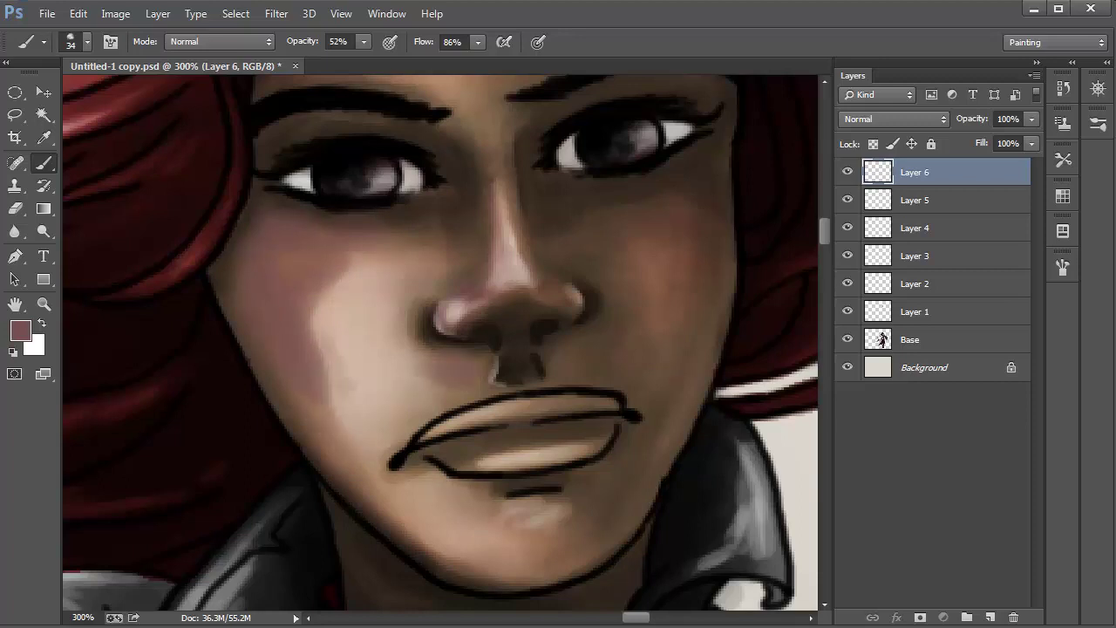
pyautogui.moveTo(429, 212); pyautogui.dragTo(364, 209)
pyautogui.moveTo(589, 202); pyautogui.dragTo(556, 232)
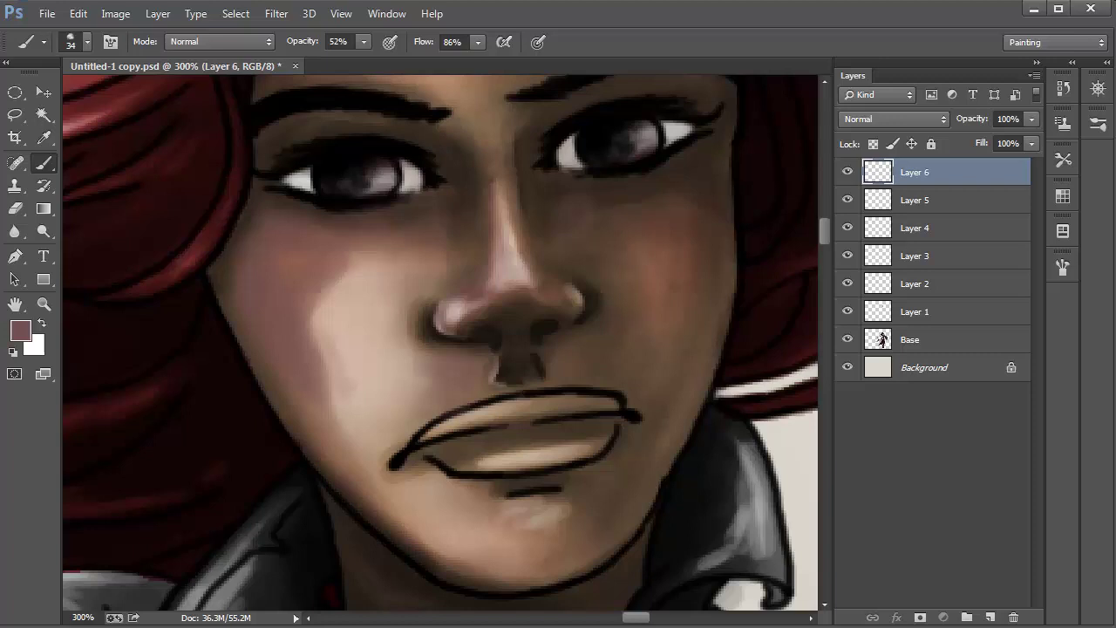
pyautogui.click(643, 194)
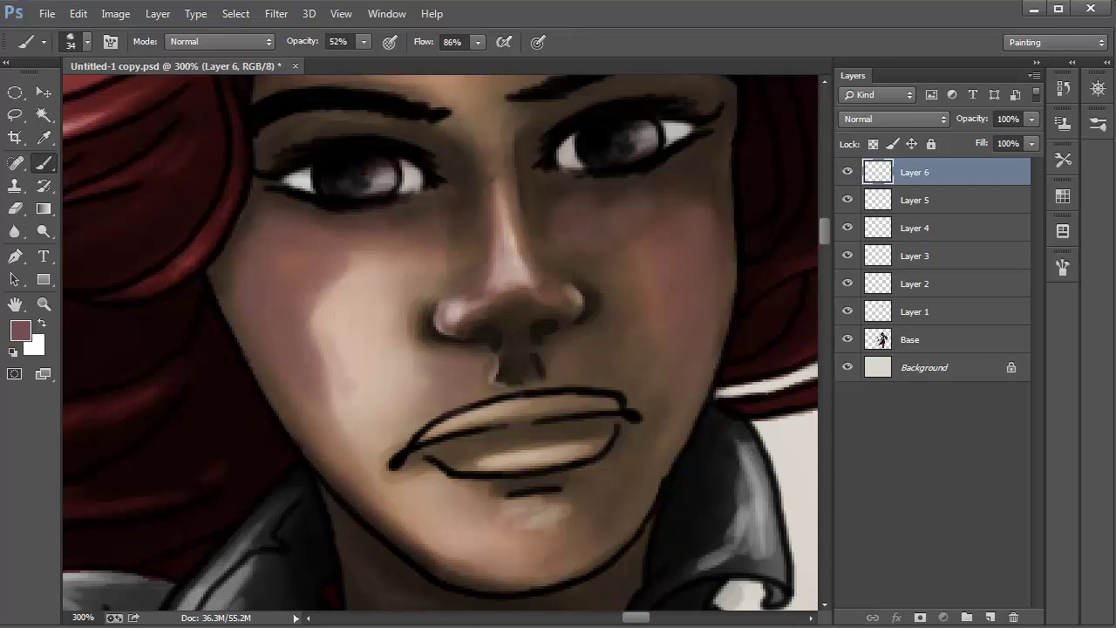
pyautogui.scroll(3, 441, 342)
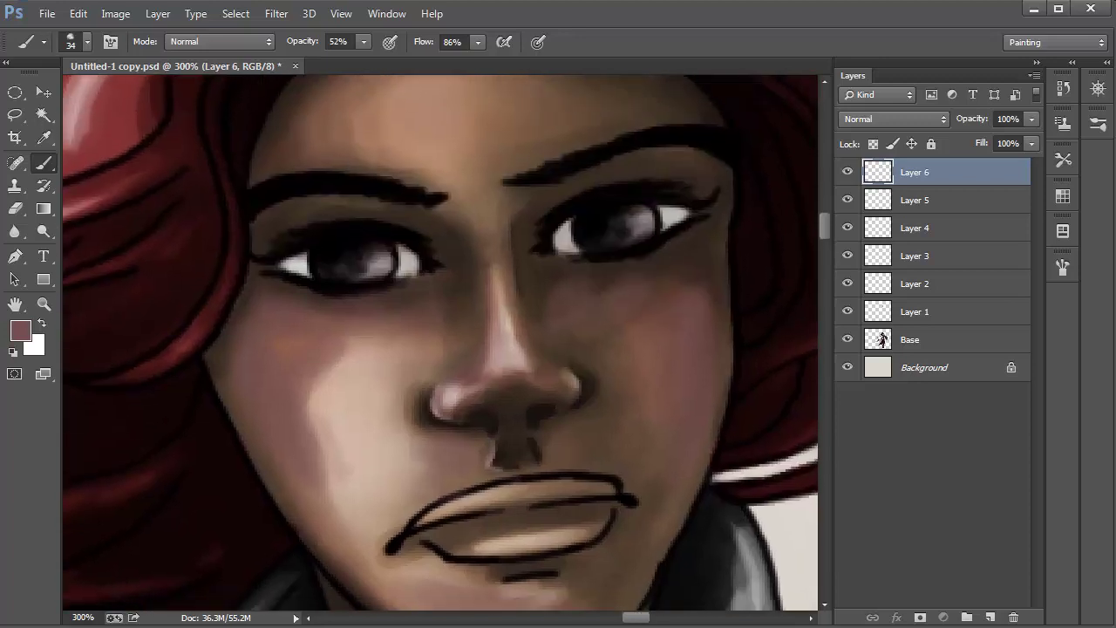
pyautogui.scroll(2, 441, 342)
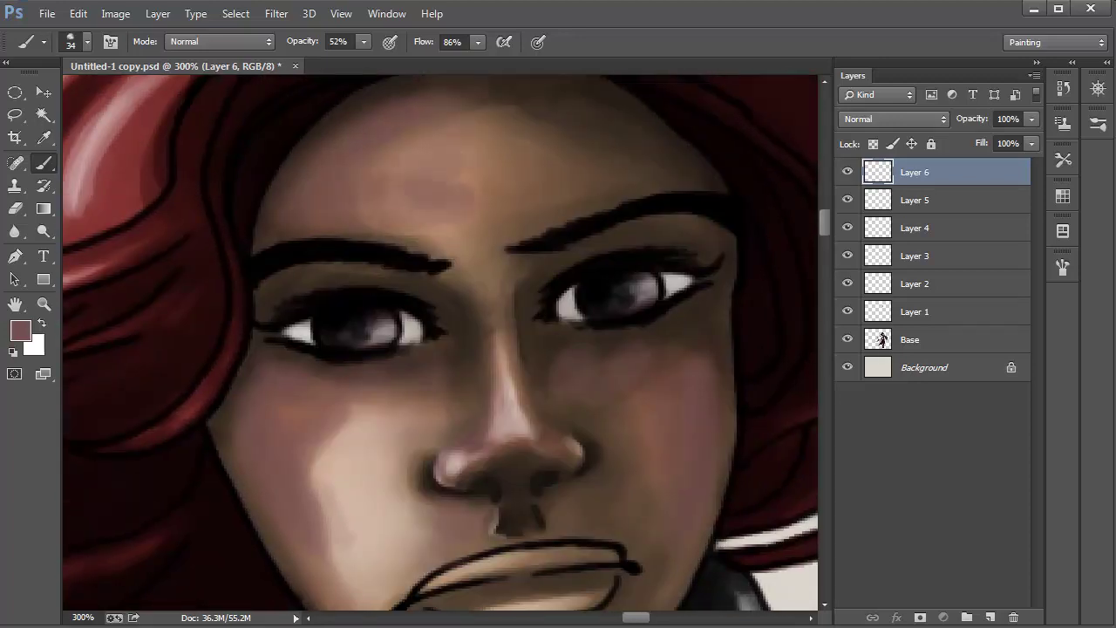
pyautogui.hotkey('ctrl', '-')
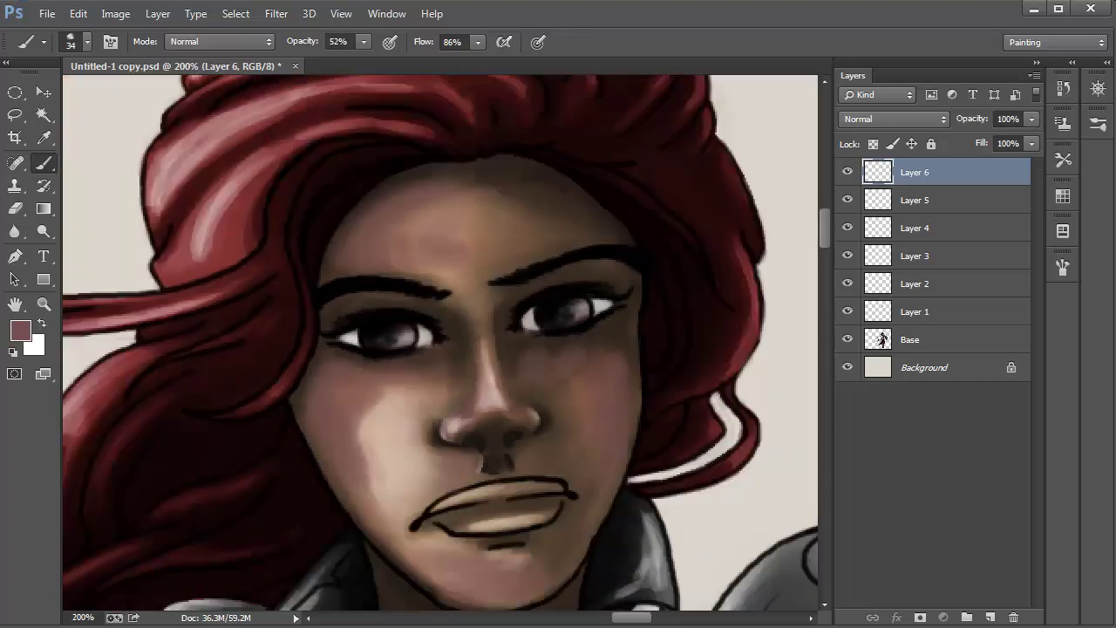
pyautogui.click(1031, 119)
# Lower Layer 6's opacity to 67%.
pyautogui.moveTo(1033, 138); pyautogui.dragTo(985, 138)
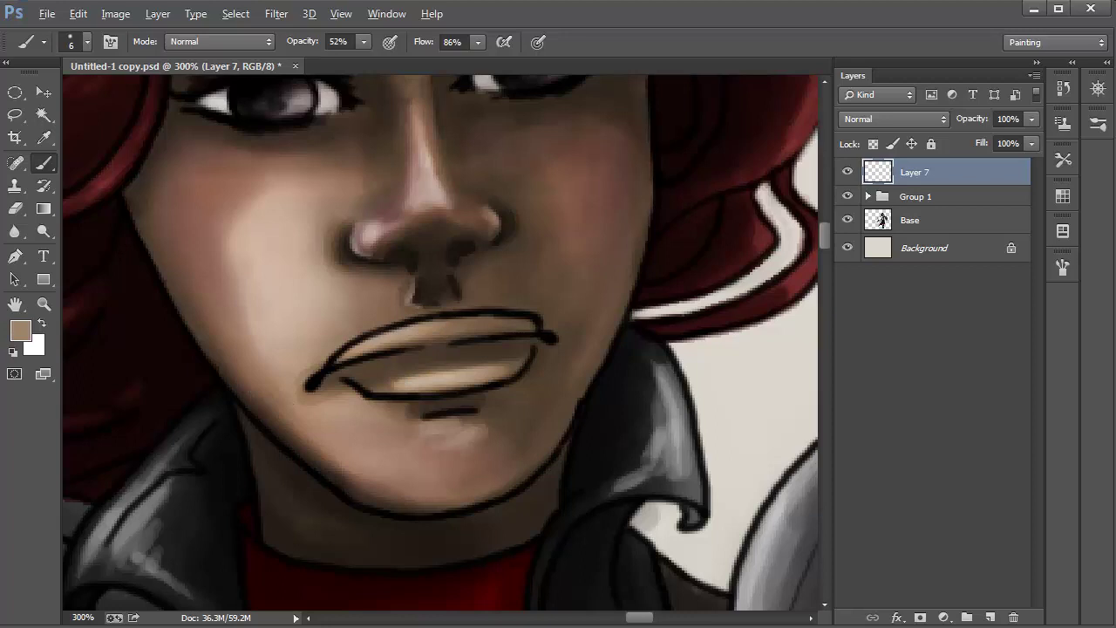
# On Layer 7 at 400% zoom, paint sampled tan and brown over the upper lip's black outline.
pyautogui.moveTo(314, 376)
pyautogui.mouseDown()
pyautogui.moveTo(306, 385)
pyautogui.moveTo(361, 354)
pyautogui.moveTo(406, 348)
pyautogui.moveTo(380, 356)
pyautogui.mouseUp()
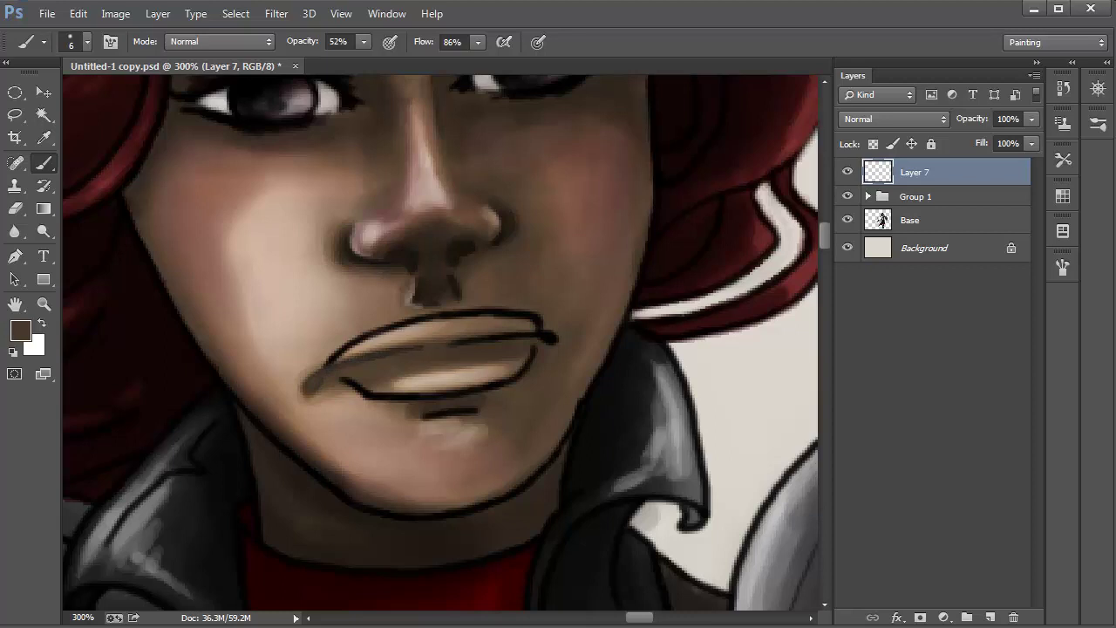
pyautogui.moveTo(460, 341); pyautogui.dragTo(553, 342)
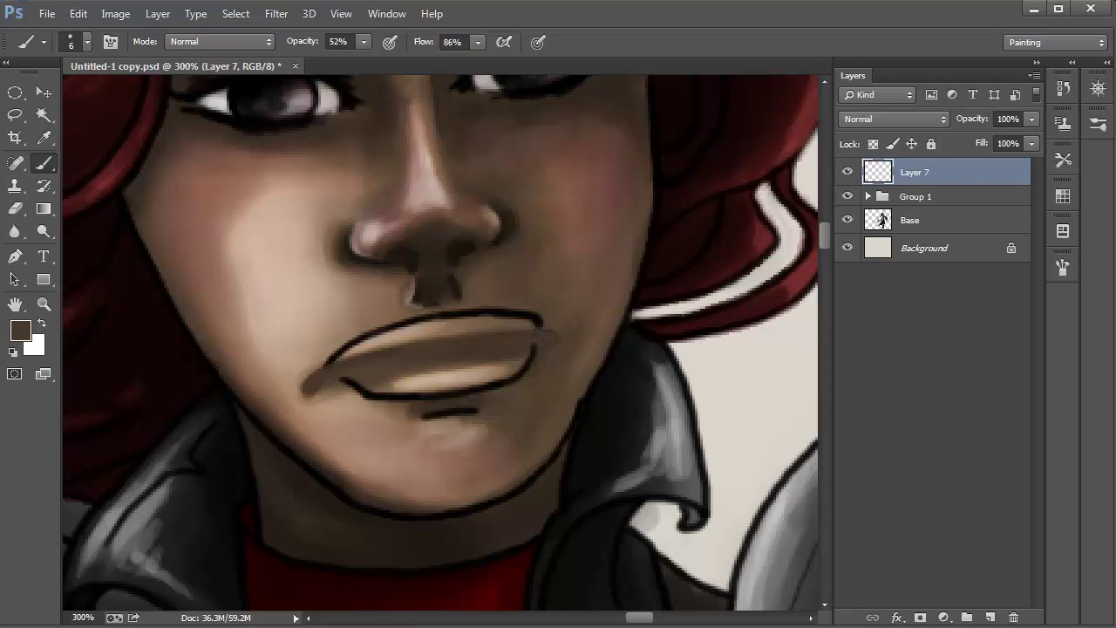
pyautogui.hotkey('ctrl', '+')
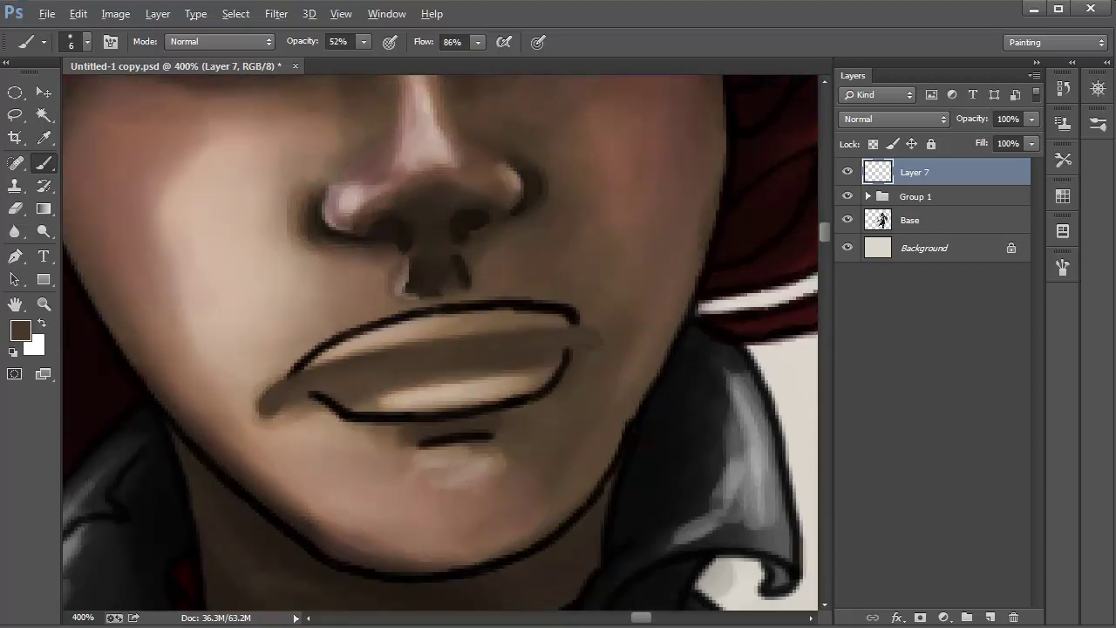
pyautogui.keyDown('alt'); pyautogui.click(393, 392); pyautogui.keyUp('alt')
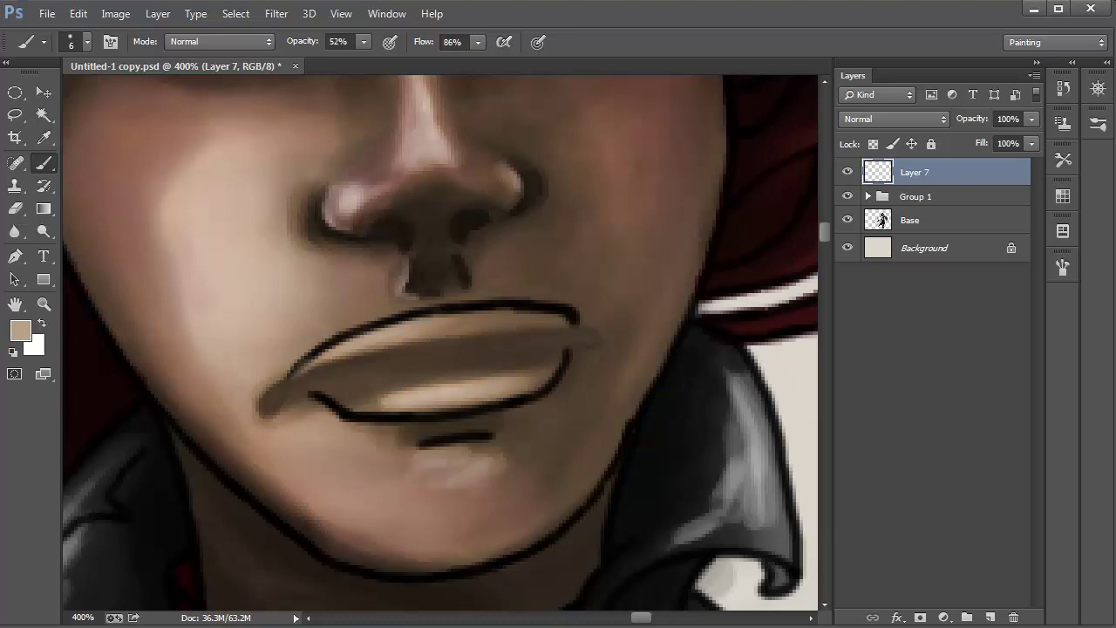
pyautogui.moveTo(283, 381)
pyautogui.mouseDown()
pyautogui.moveTo(335, 344)
pyautogui.moveTo(268, 389)
pyautogui.moveTo(378, 321)
pyautogui.moveTo(399, 315)
pyautogui.moveTo(347, 333)
pyautogui.moveTo(513, 302)
pyautogui.mouseUp()
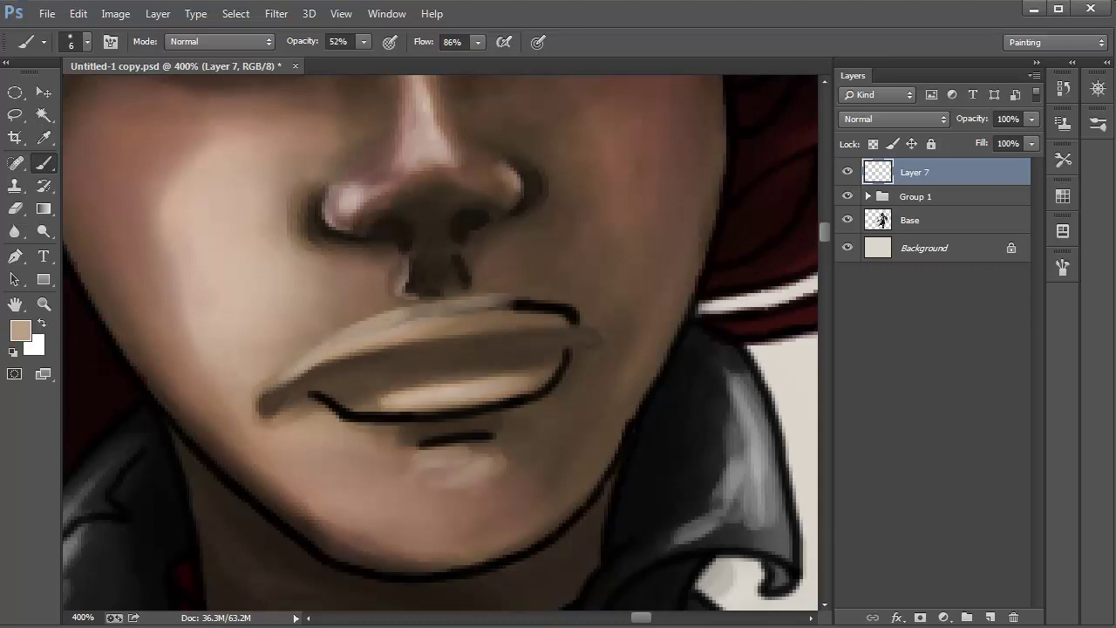
pyautogui.moveTo(410, 309); pyautogui.dragTo(523, 302)
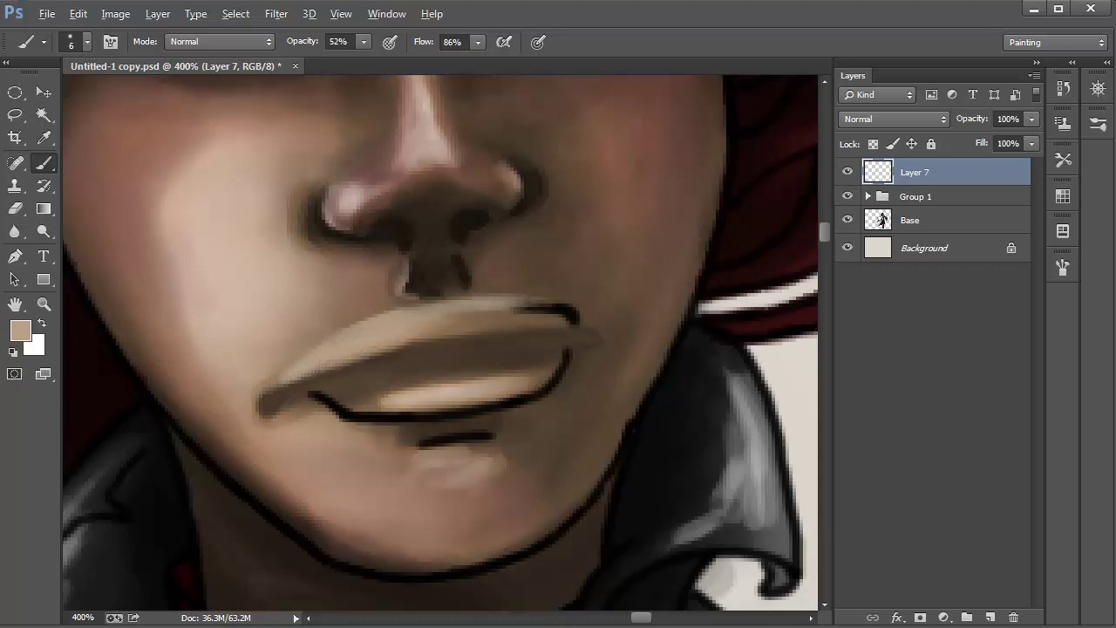
pyautogui.keyDown('alt'); pyautogui.click(567, 315); pyautogui.keyUp('alt')
pyautogui.moveTo(562, 316)
pyautogui.mouseDown()
pyautogui.moveTo(575, 316)
pyautogui.moveTo(462, 303)
pyautogui.moveTo(399, 335)
pyautogui.mouseUp()
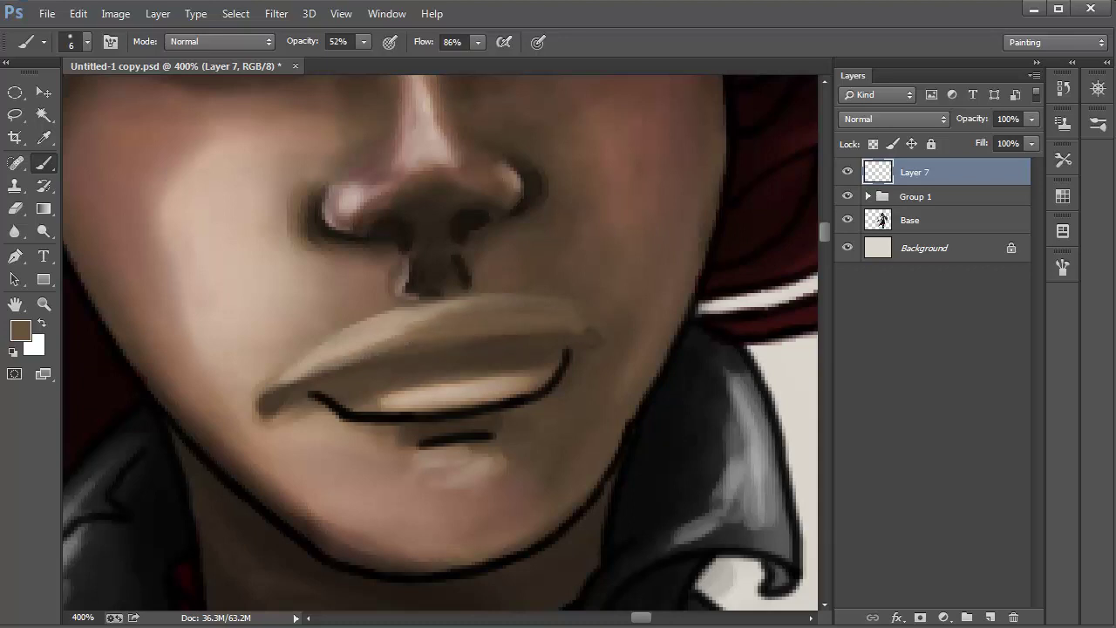
# Cover the lower lip line and the dark line beneath it with sampled skin tones.
pyautogui.moveTo(309, 398)
pyautogui.mouseDown()
pyautogui.moveTo(440, 422)
pyautogui.moveTo(562, 366)
pyautogui.moveTo(418, 425)
pyautogui.mouseUp()
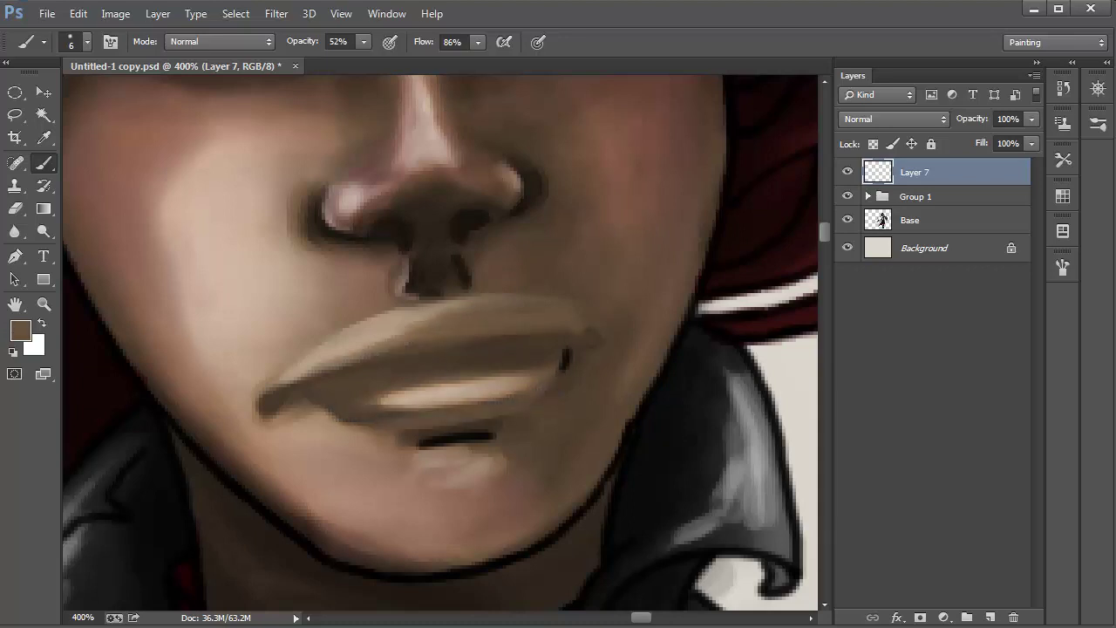
pyautogui.moveTo(565, 383)
pyautogui.mouseDown()
pyautogui.moveTo(489, 353)
pyautogui.moveTo(314, 364)
pyautogui.mouseUp()
pyautogui.keyDown('alt'); pyautogui.click(262, 403); pyautogui.keyUp('alt')
pyautogui.keyDown('alt'); pyautogui.click(544, 276); pyautogui.keyUp('alt')
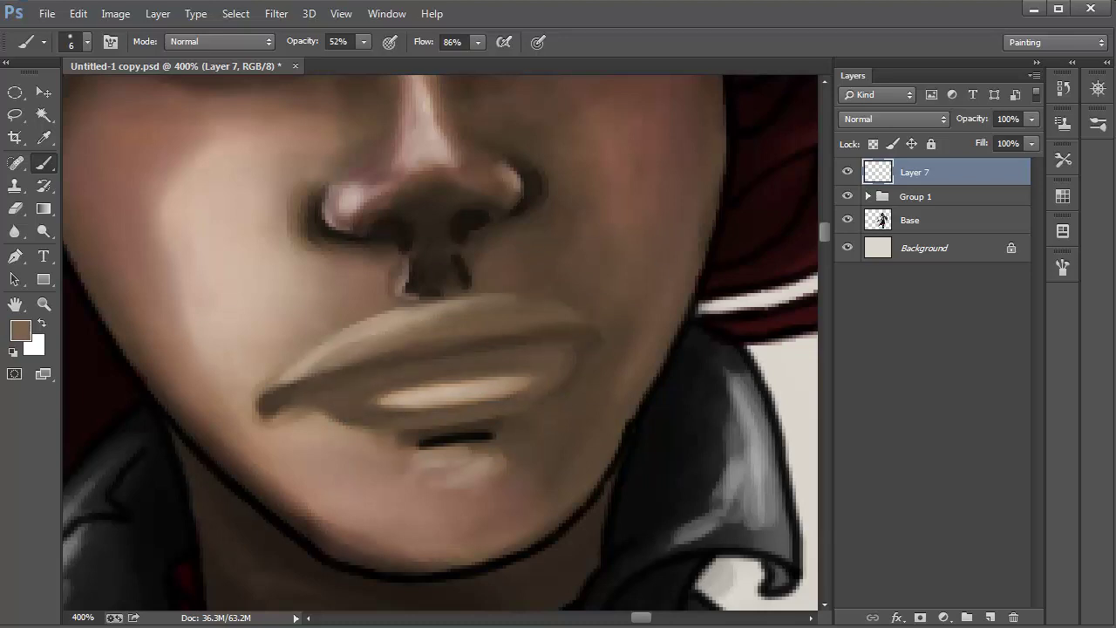
pyautogui.keyDown('alt'); pyautogui.click(266, 402); pyautogui.keyUp('alt')
pyautogui.moveTo(408, 441); pyautogui.dragTo(490, 437)
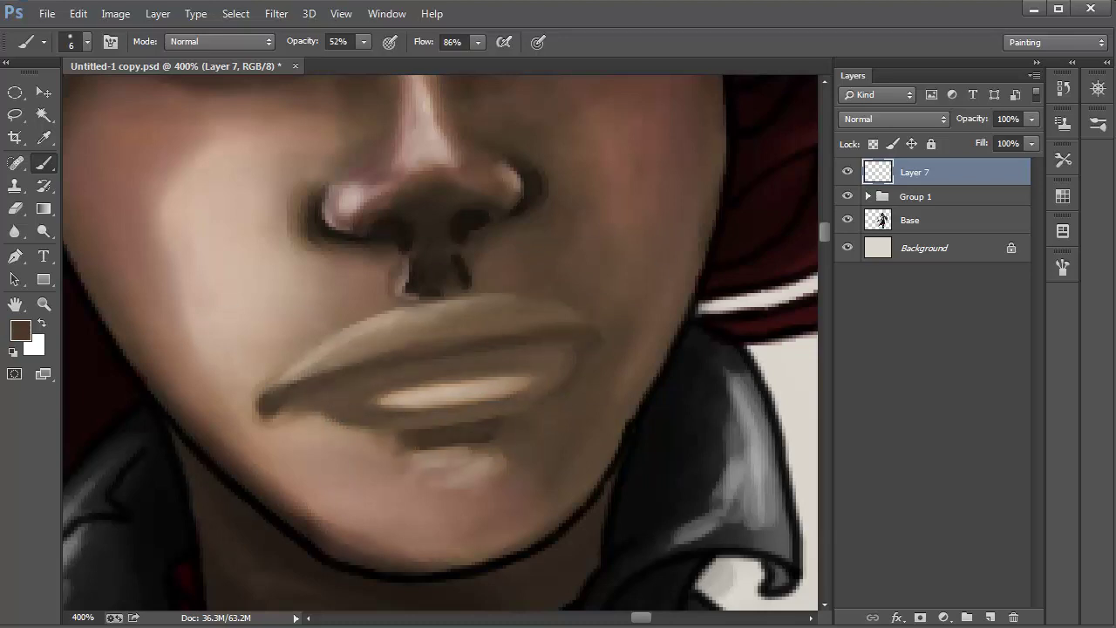
pyautogui.moveTo(352, 435); pyautogui.dragTo(453, 453)
# With a 3 px dark brown brush, deepen the lip crease and shade under the lower lip.
pyautogui.keyDown('alt'); pyautogui.click(332, 228); pyautogui.keyUp('alt')
pyautogui.rightClick(324, 227)
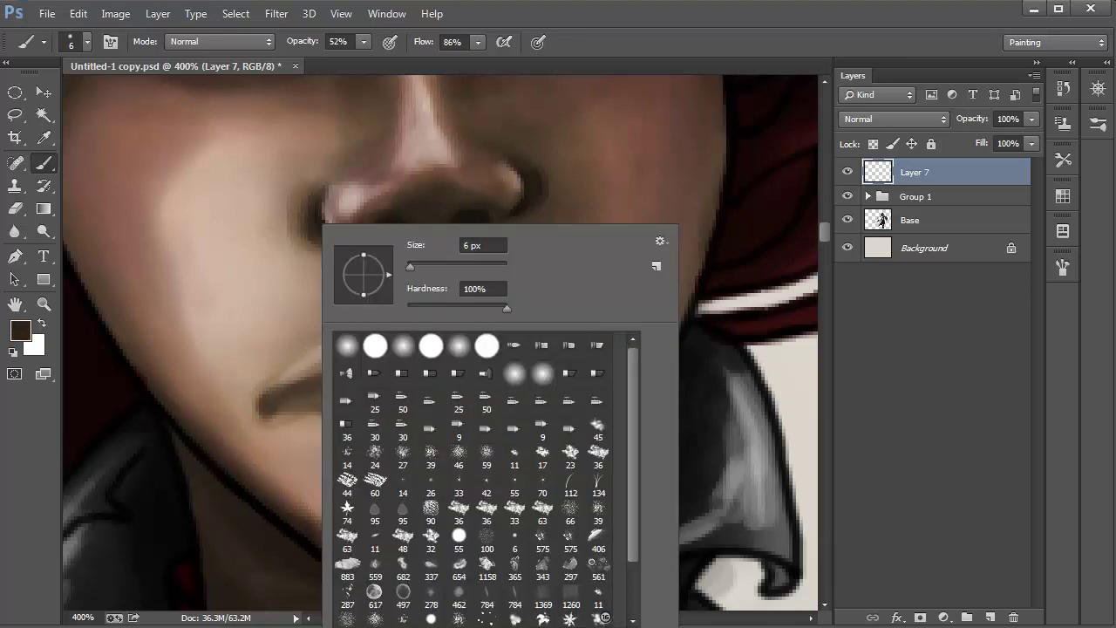
pyautogui.write('3')
pyautogui.press('Return')
pyautogui.moveTo(259, 409)
pyautogui.mouseDown()
pyautogui.moveTo(271, 415)
pyautogui.moveTo(318, 382)
pyautogui.moveTo(357, 384)
pyautogui.moveTo(388, 363)
pyautogui.mouseUp()
pyautogui.moveTo(262, 407); pyautogui.dragTo(250, 422)
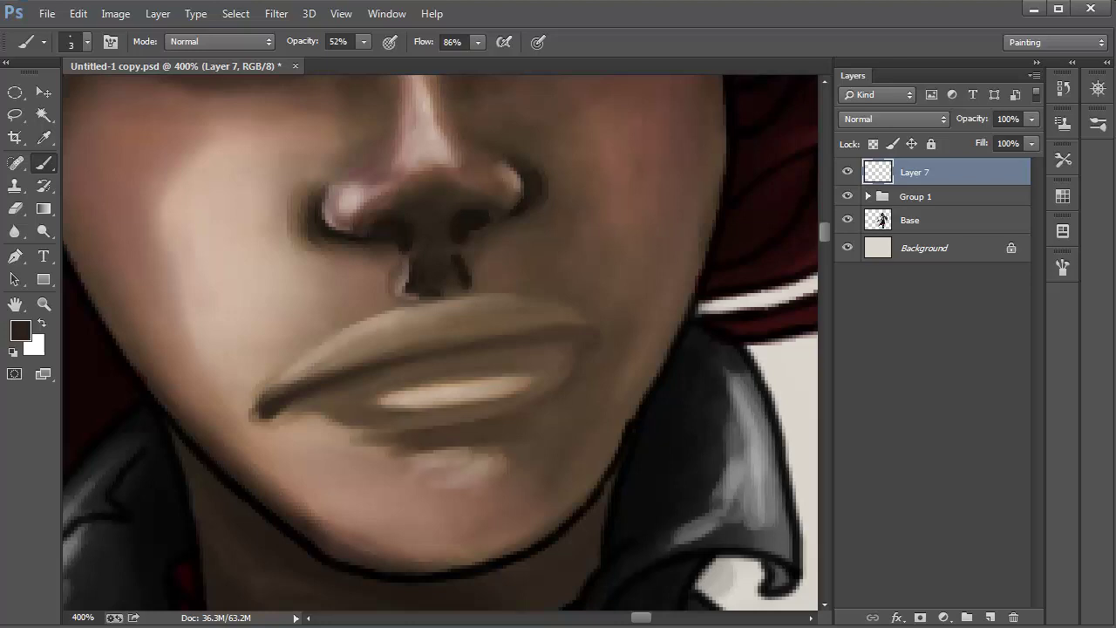
pyautogui.moveTo(308, 415)
pyautogui.mouseDown()
pyautogui.moveTo(396, 427)
pyautogui.moveTo(498, 413)
pyautogui.mouseUp()
pyautogui.moveTo(395, 452); pyautogui.dragTo(418, 449)
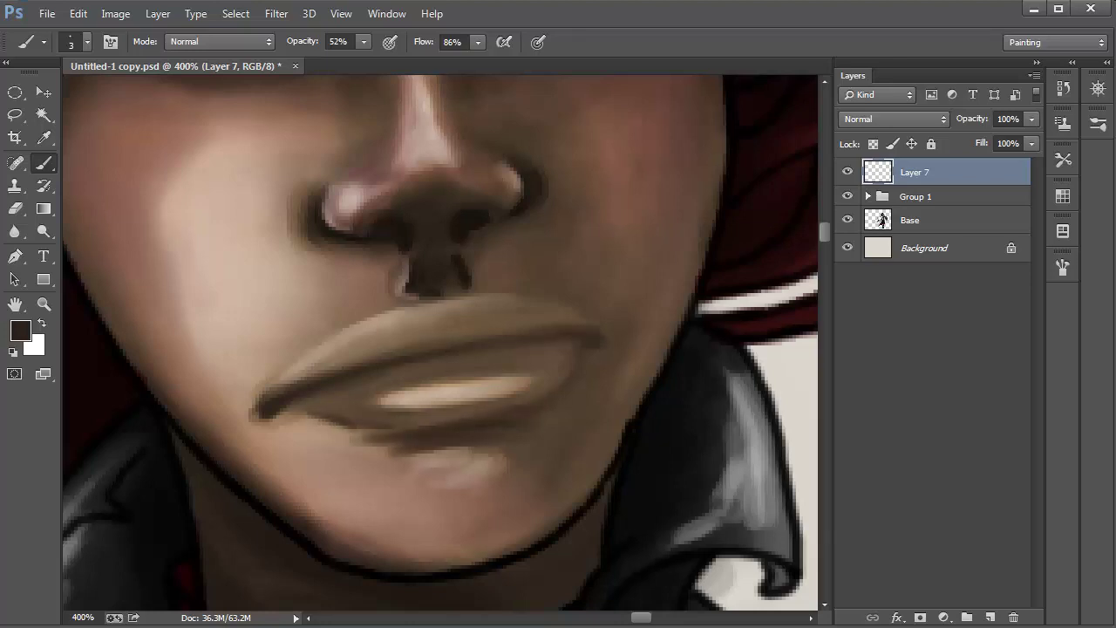
pyautogui.moveTo(584, 324)
pyautogui.mouseDown()
pyautogui.moveTo(478, 296)
pyautogui.moveTo(571, 314)
pyautogui.mouseUp()
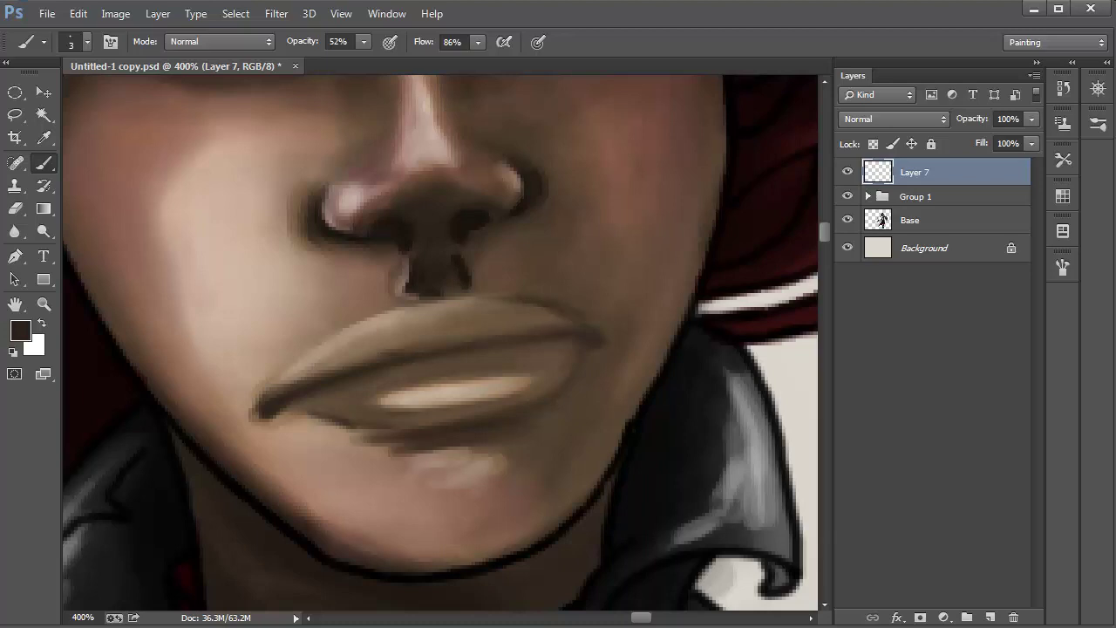
pyautogui.moveTo(413, 352); pyautogui.dragTo(366, 348)
pyautogui.moveTo(500, 333)
pyautogui.mouseDown()
pyautogui.moveTo(528, 324)
pyautogui.moveTo(455, 344)
pyautogui.moveTo(467, 337)
pyautogui.mouseUp()
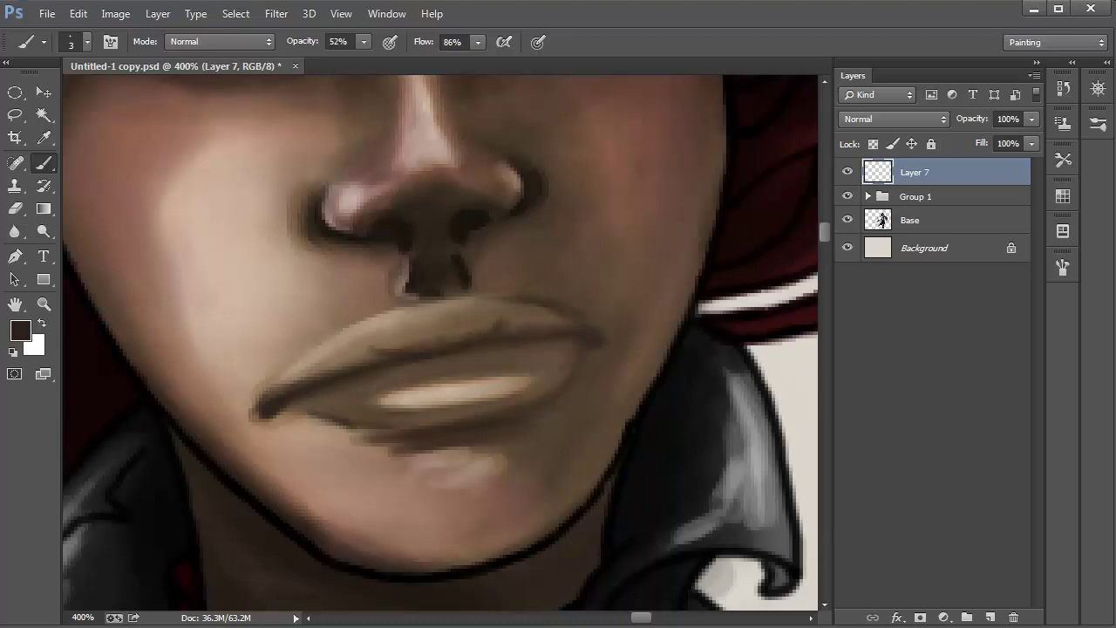
pyautogui.moveTo(376, 354); pyautogui.dragTo(319, 359)
# Add faint light tan highlights to both lips with an 8 px brush at 12% opacity.
pyautogui.keyDown('alt'); pyautogui.click(453, 375); pyautogui.keyUp('alt')
pyautogui.rightClick(440, 225)
pyautogui.moveTo(521, 268); pyautogui.dragTo(532, 267)
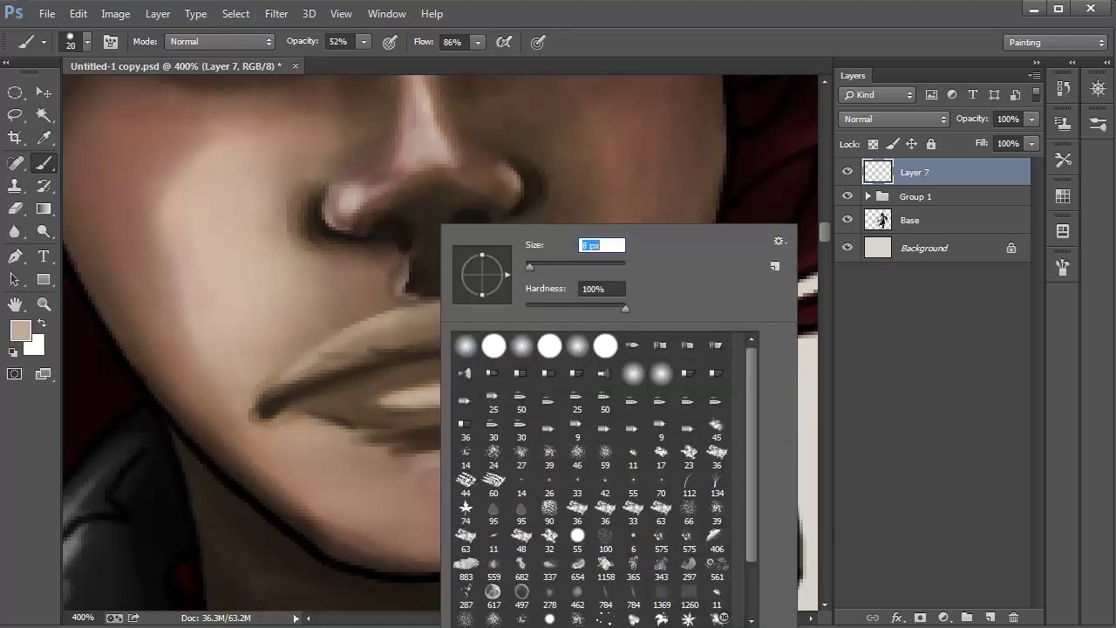
pyautogui.press('Return')
pyautogui.click(363, 41)
pyautogui.moveTo(365, 61); pyautogui.dragTo(328, 61)
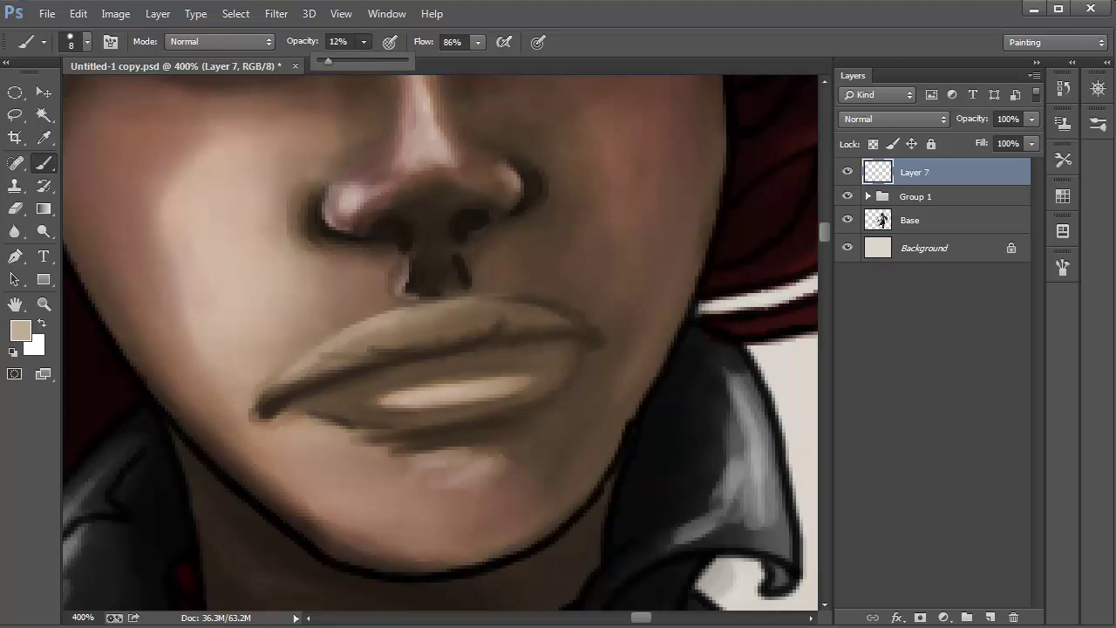
pyautogui.moveTo(325, 406); pyautogui.dragTo(398, 404)
pyautogui.moveTo(385, 411); pyautogui.dragTo(456, 408)
pyautogui.moveTo(330, 413); pyautogui.dragTo(410, 402)
pyautogui.moveTo(519, 384); pyautogui.dragTo(565, 355)
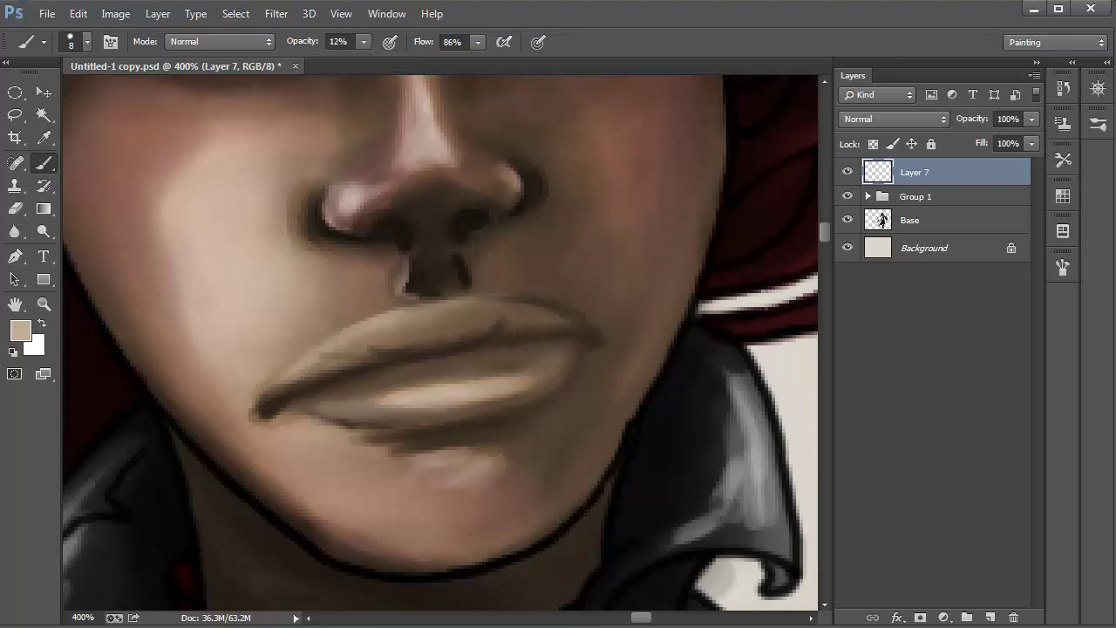
pyautogui.moveTo(449, 407); pyautogui.dragTo(549, 378)
pyautogui.moveTo(408, 387)
pyautogui.mouseDown()
pyautogui.moveTo(544, 353)
pyautogui.moveTo(328, 399)
pyautogui.mouseUp()
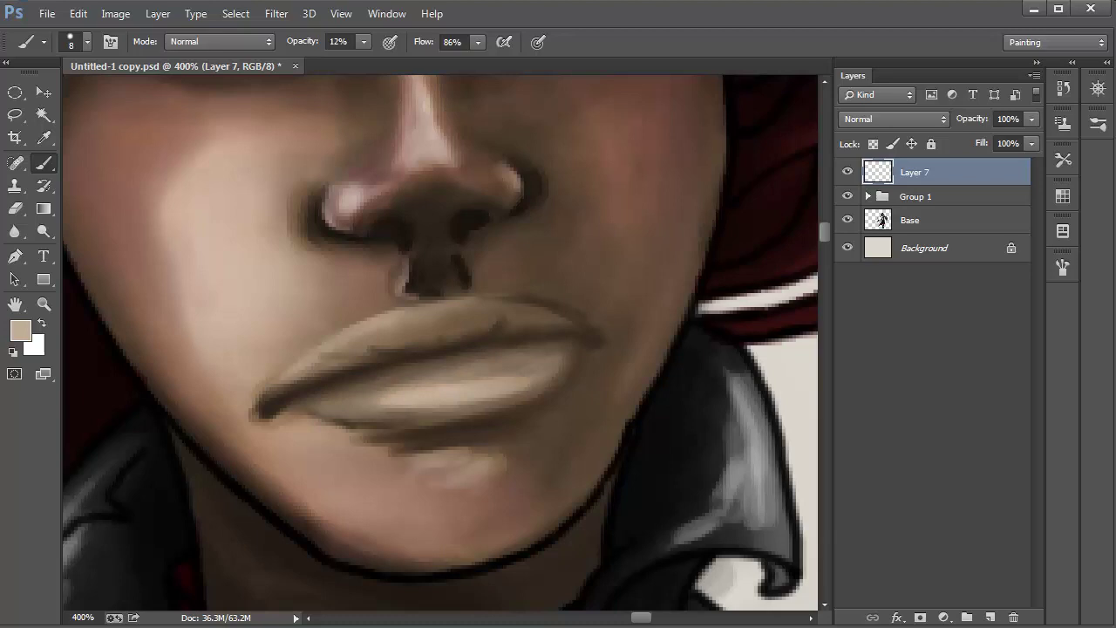
# Add faint dark brown strokes along the lip crease, then return the brush to 3 px.
pyautogui.keyDown('alt'); pyautogui.click(444, 435); pyautogui.keyUp('alt')
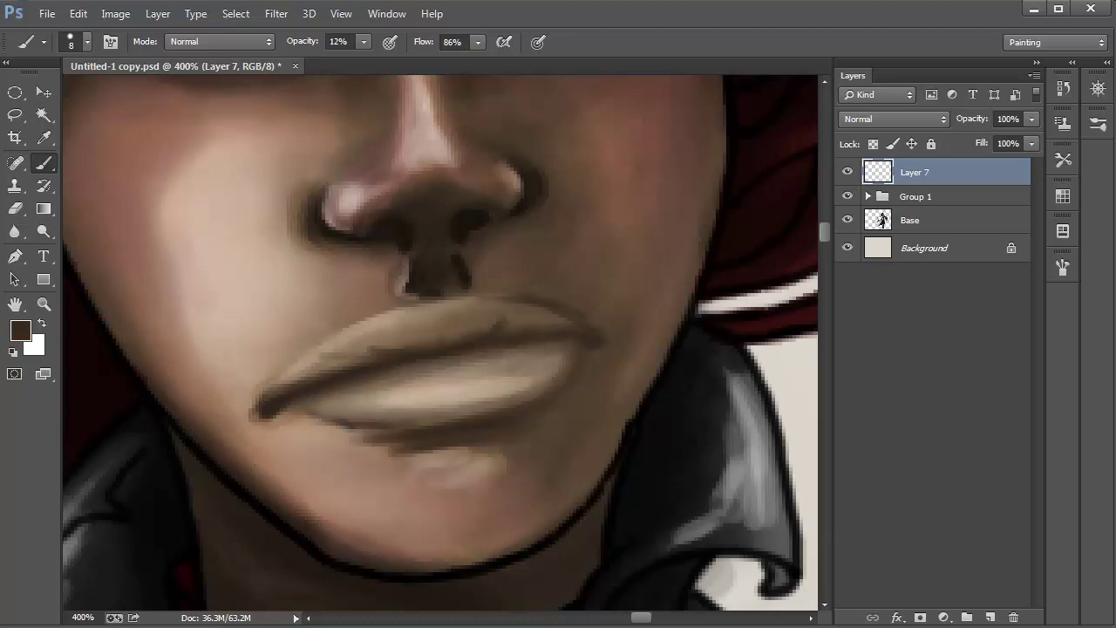
pyautogui.moveTo(476, 363); pyautogui.dragTo(502, 354)
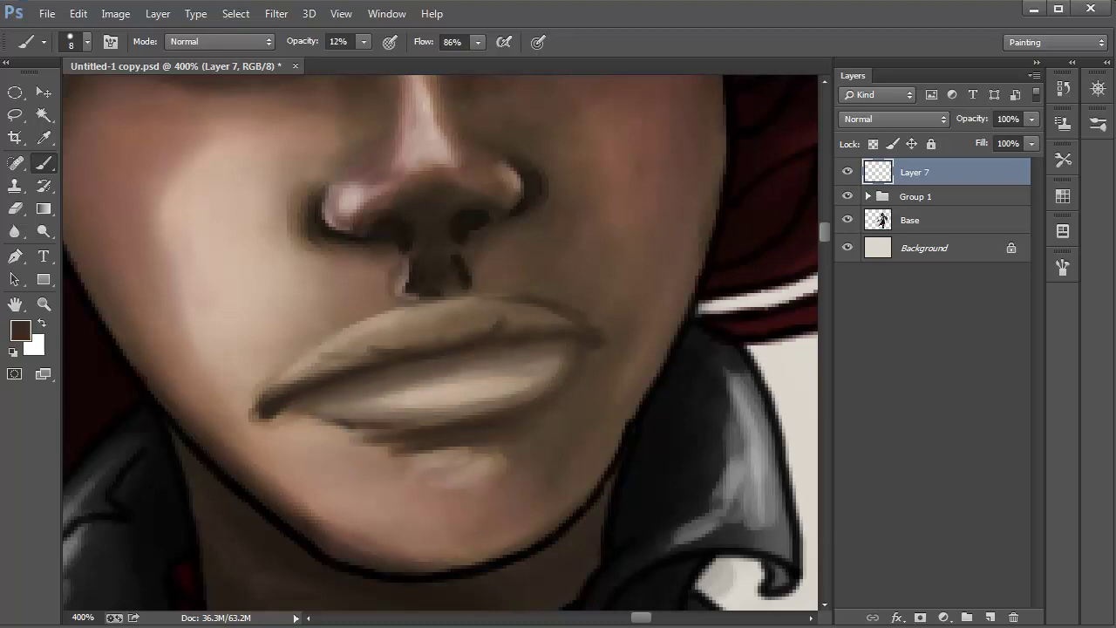
pyautogui.moveTo(417, 383); pyautogui.dragTo(351, 408)
pyautogui.keyDown('alt'); pyautogui.click(269, 407); pyautogui.keyUp('alt')
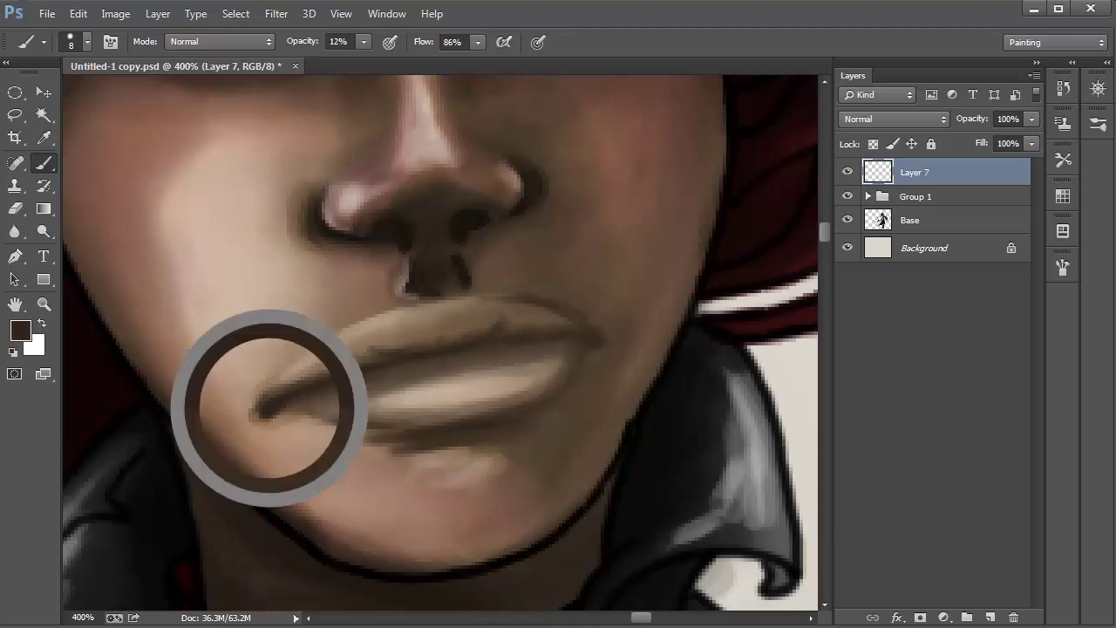
pyautogui.rightClick(389, 225)
pyautogui.doubleClick(534, 245)
pyautogui.write('3')
pyautogui.press('Return')
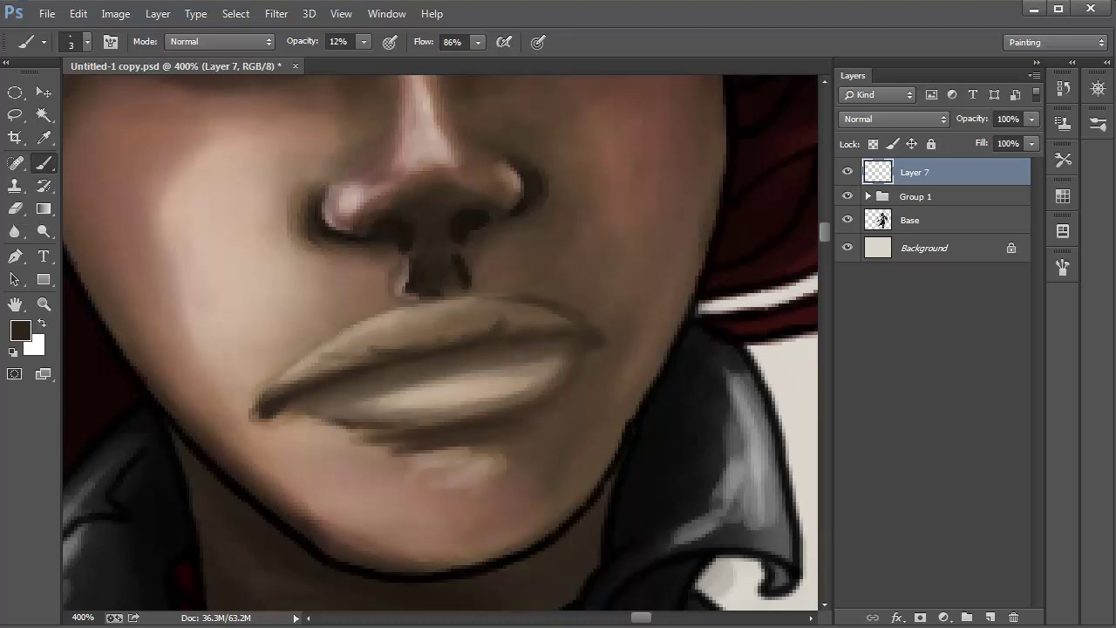
# Zoom out and toggle Layer 7 to compare the lips, setting brush opacity to 59%.
pyautogui.hotkey('ctrl', '-')
pyautogui.hotkey('ctrl', ',')
pyautogui.press('5')
pyautogui.press('9')
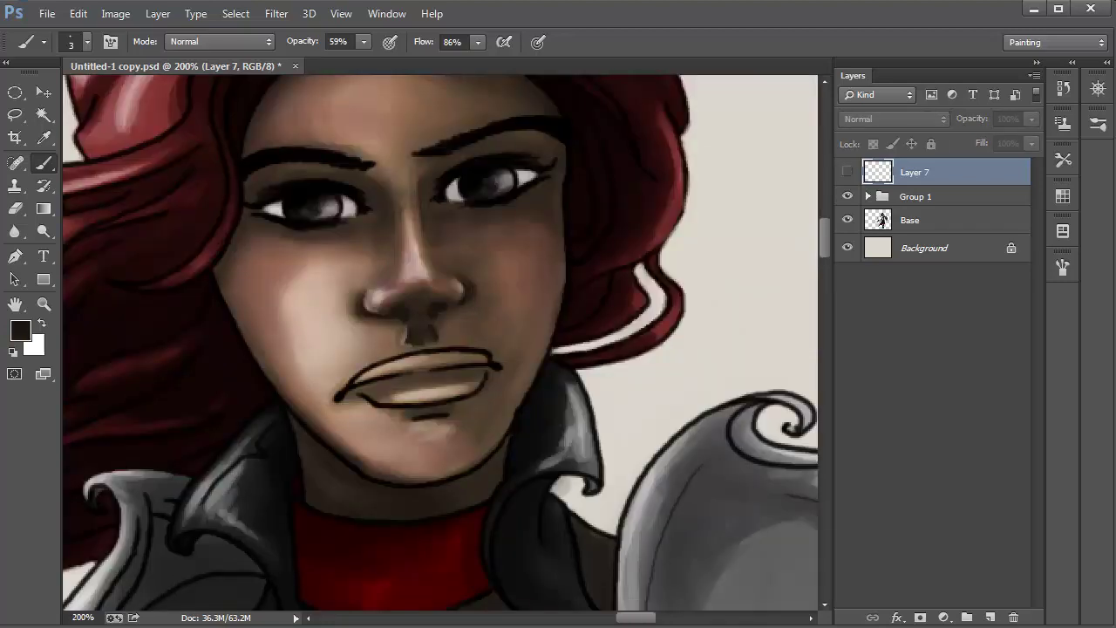
pyautogui.hotkey('ctrl', ',')
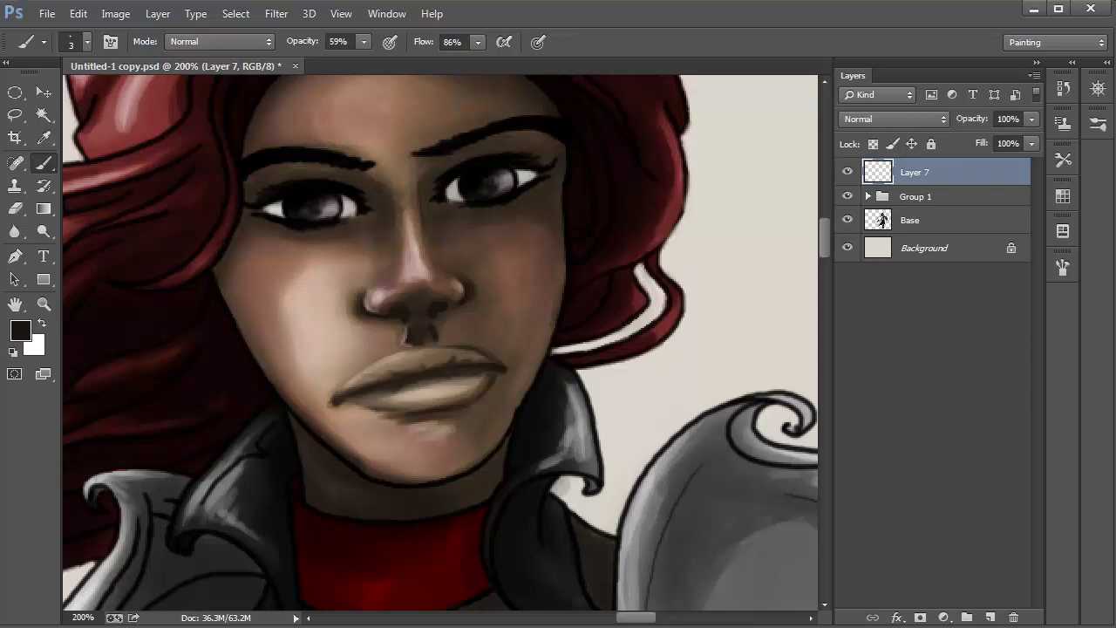
# Scale the Layer 7 lips to about 86%, shift them slightly right, level the rotation, and commit.
pyautogui.hotkey('ctrl', 't')
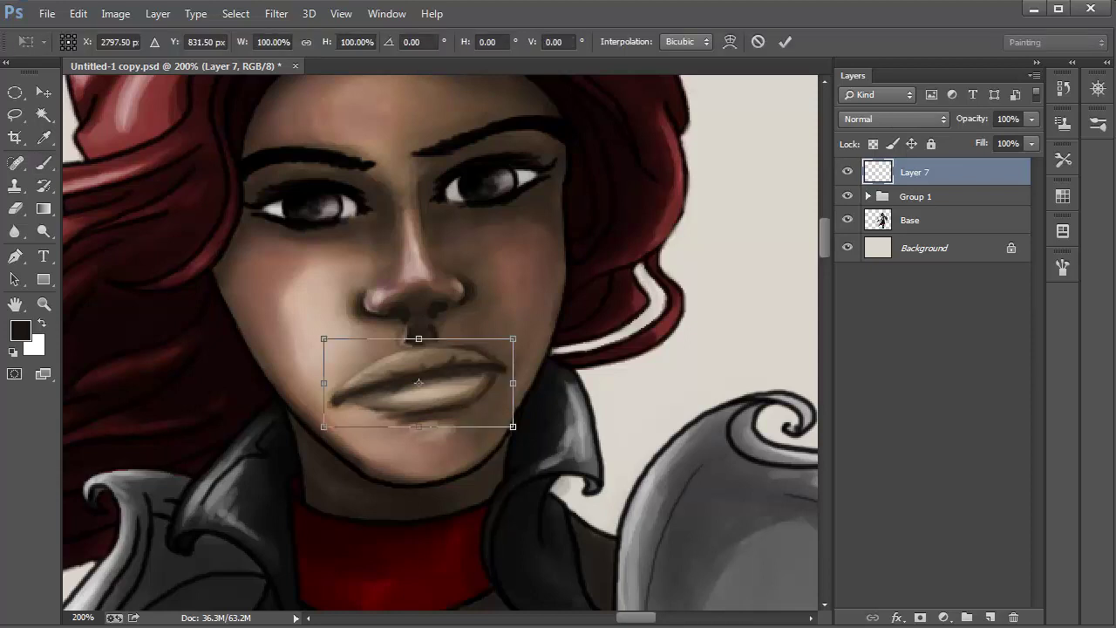
pyautogui.moveTo(513, 338)
pyautogui.mouseDown()
pyautogui.moveTo(500, 346)
pyautogui.moveTo(518, 343)
pyautogui.mouseUp()
pyautogui.moveTo(419, 384)
pyautogui.mouseDown()
pyautogui.moveTo(428, 381)
pyautogui.moveTo(413, 380)
pyautogui.mouseUp()
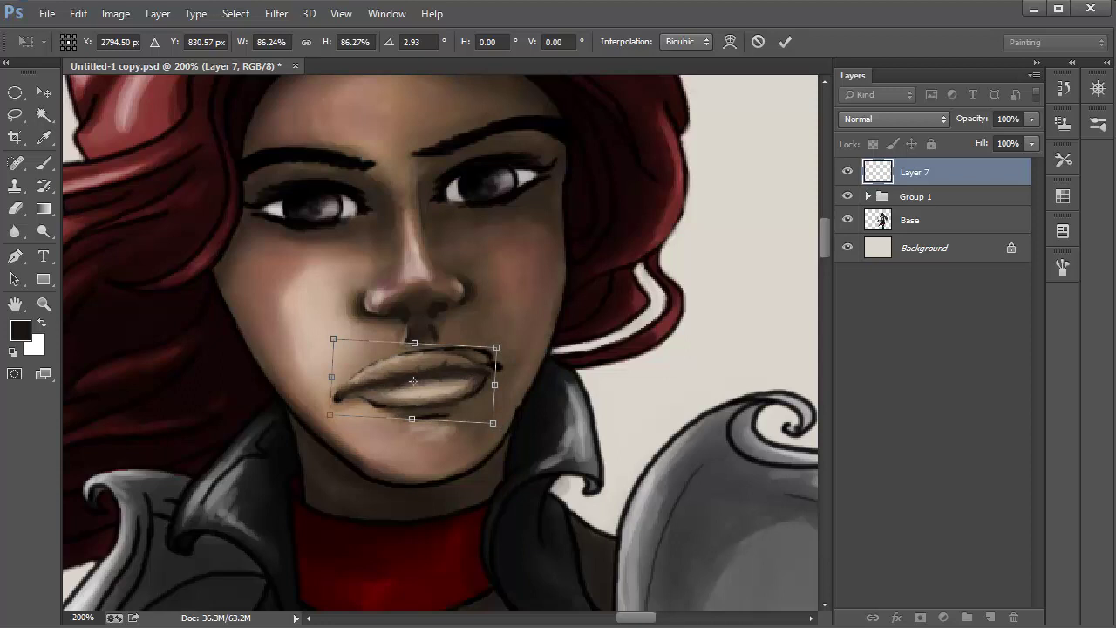
pyautogui.moveTo(532, 362); pyautogui.dragTo(542, 348)
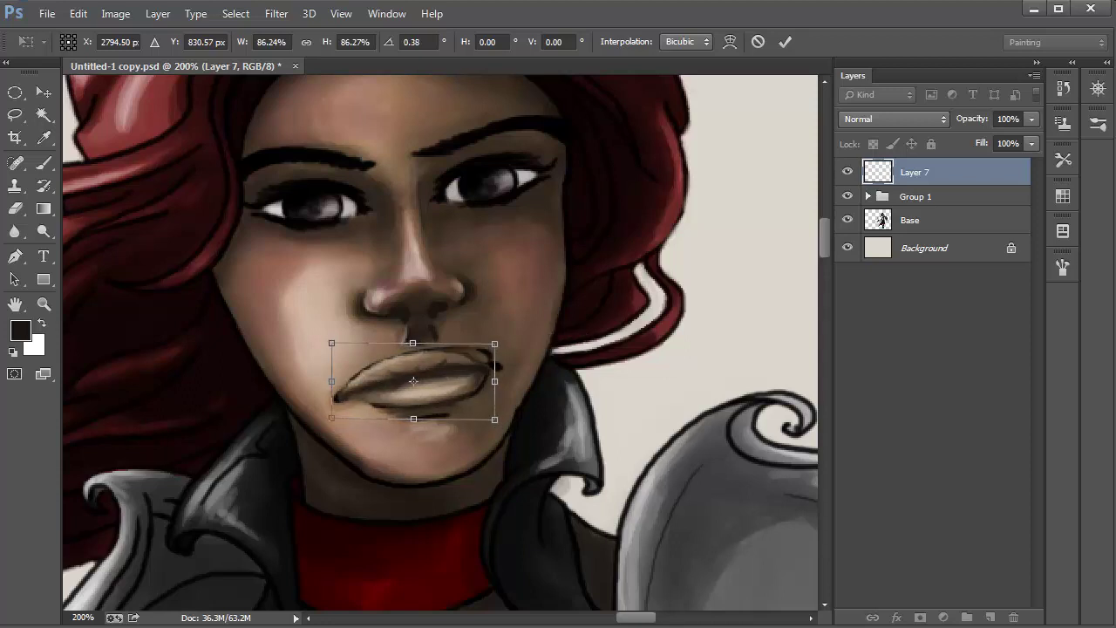
pyautogui.press('Return')
pyautogui.press('b')
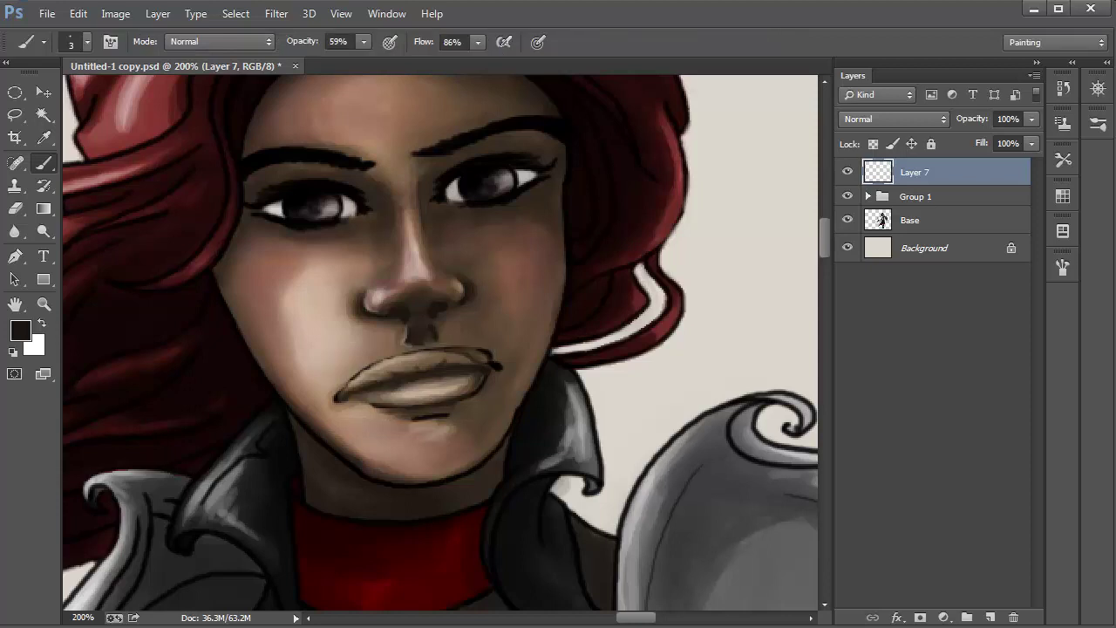
pyautogui.hotkey('ctrl', '+')
pyautogui.hotkey('ctrl', '+')
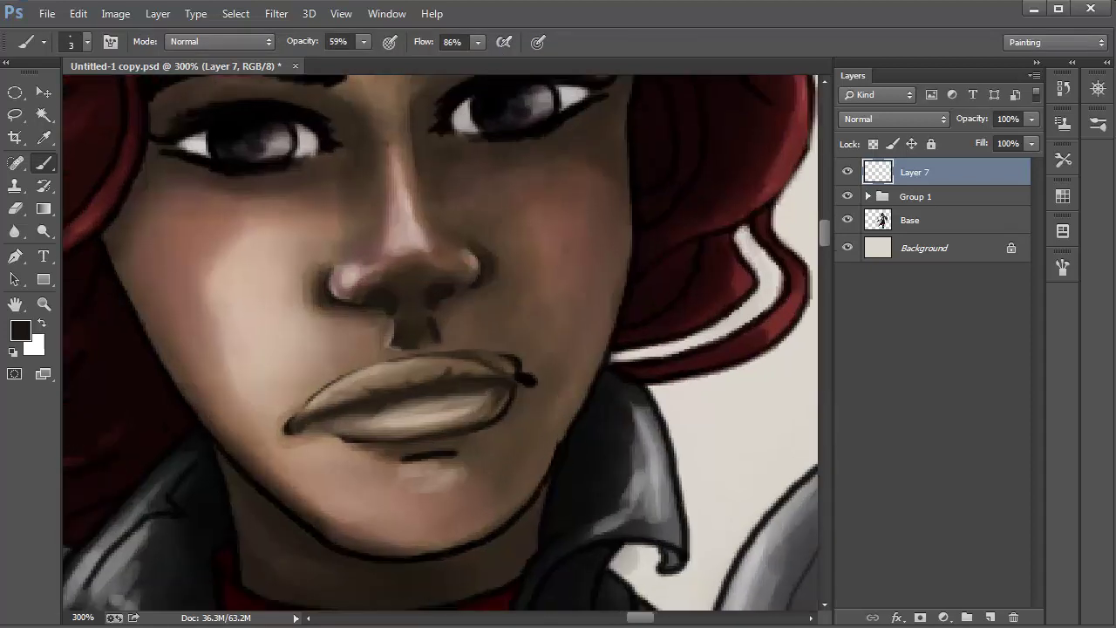
# Add a new layer above Group 1 and set the brush size to 15 px.
pyautogui.click(915, 196)
pyautogui.click(989, 617)
pyautogui.rightClick(310, 226)
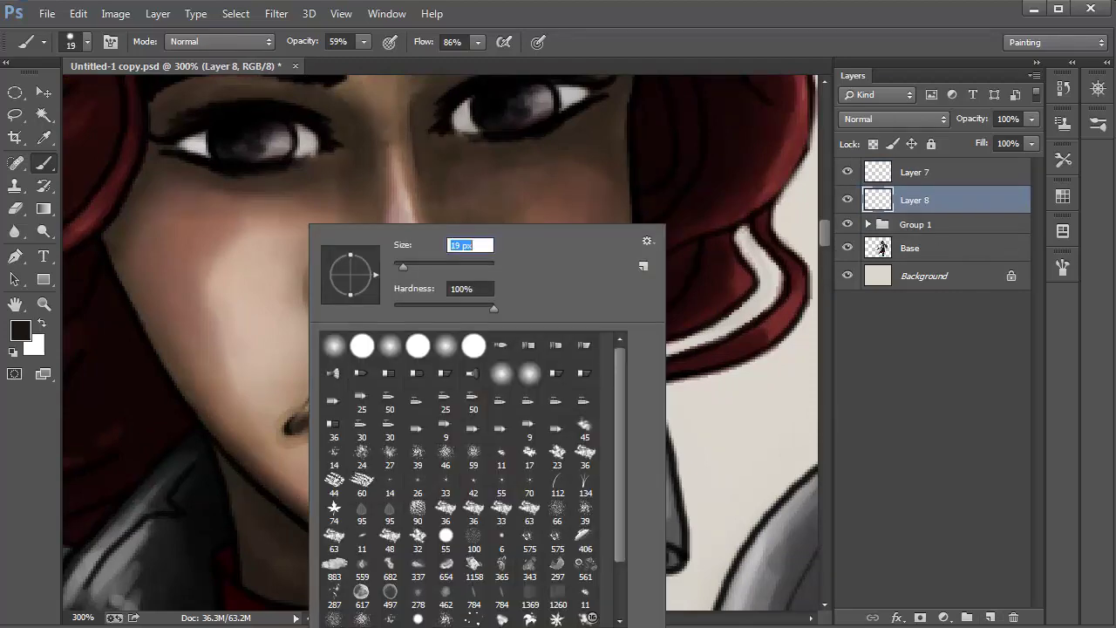
pyautogui.press('Down')
pyautogui.press('Down')
pyautogui.press('Down')
pyautogui.press('Down')
pyautogui.press('Down')
pyautogui.press('Down')
pyautogui.press('Down')
pyautogui.hotkey('shift', '.')
pyautogui.write('15')
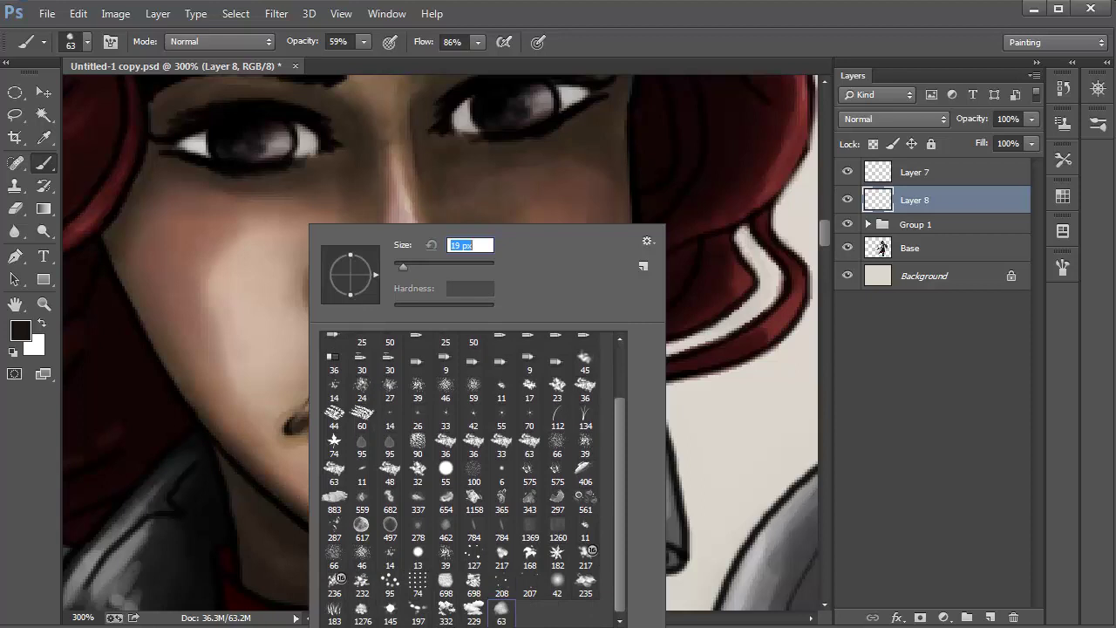
pyautogui.press('Return')
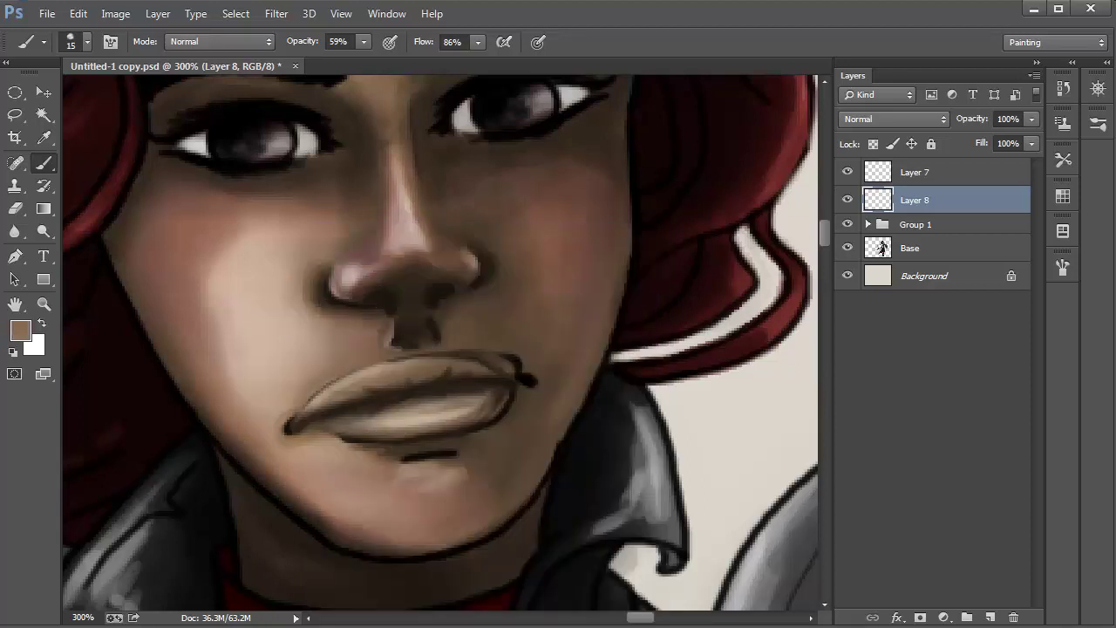
# Blend the under-lip line into shadow, darken the right corner, and soften the lower-left corner.
pyautogui.moveTo(287, 431)
pyautogui.mouseDown()
pyautogui.moveTo(510, 458)
pyautogui.moveTo(541, 383)
pyautogui.moveTo(444, 350)
pyautogui.mouseUp()
pyautogui.keyDown('alt'); pyautogui.click(511, 327); pyautogui.keyUp('alt')
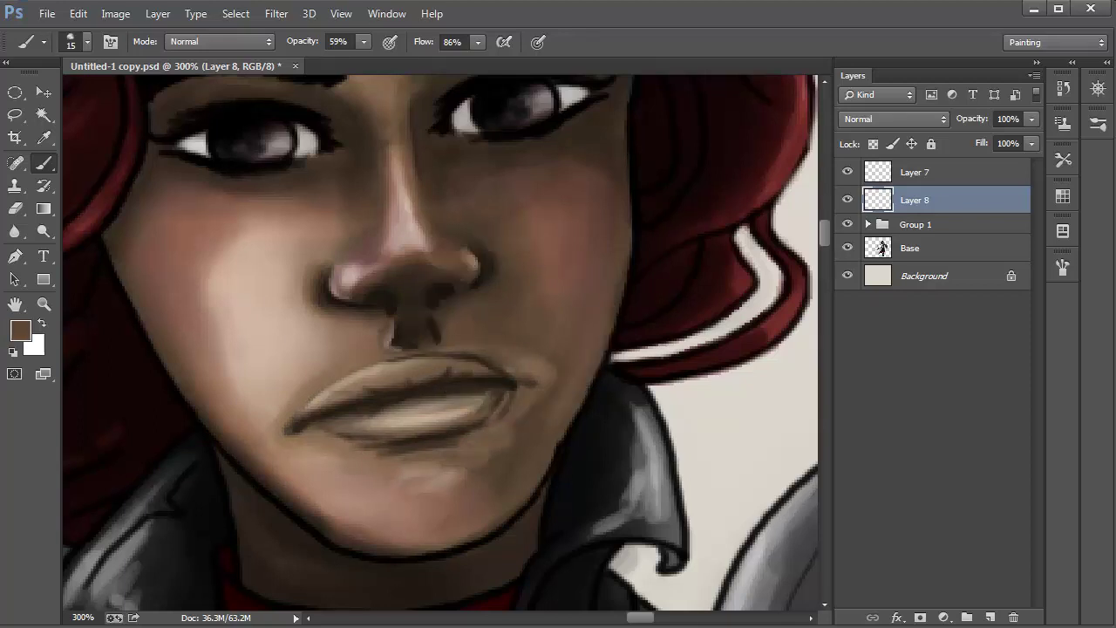
pyautogui.moveTo(519, 360)
pyautogui.mouseDown()
pyautogui.moveTo(542, 371)
pyautogui.moveTo(536, 382)
pyautogui.mouseUp()
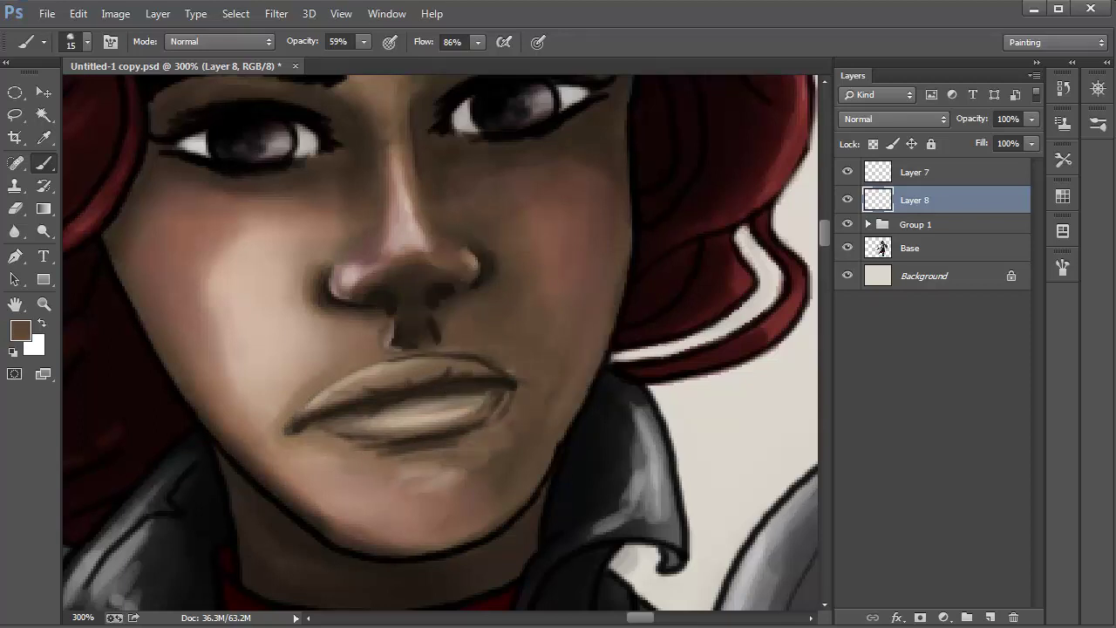
pyautogui.moveTo(497, 427)
pyautogui.mouseDown()
pyautogui.moveTo(475, 452)
pyautogui.moveTo(401, 462)
pyautogui.moveTo(457, 488)
pyautogui.mouseUp()
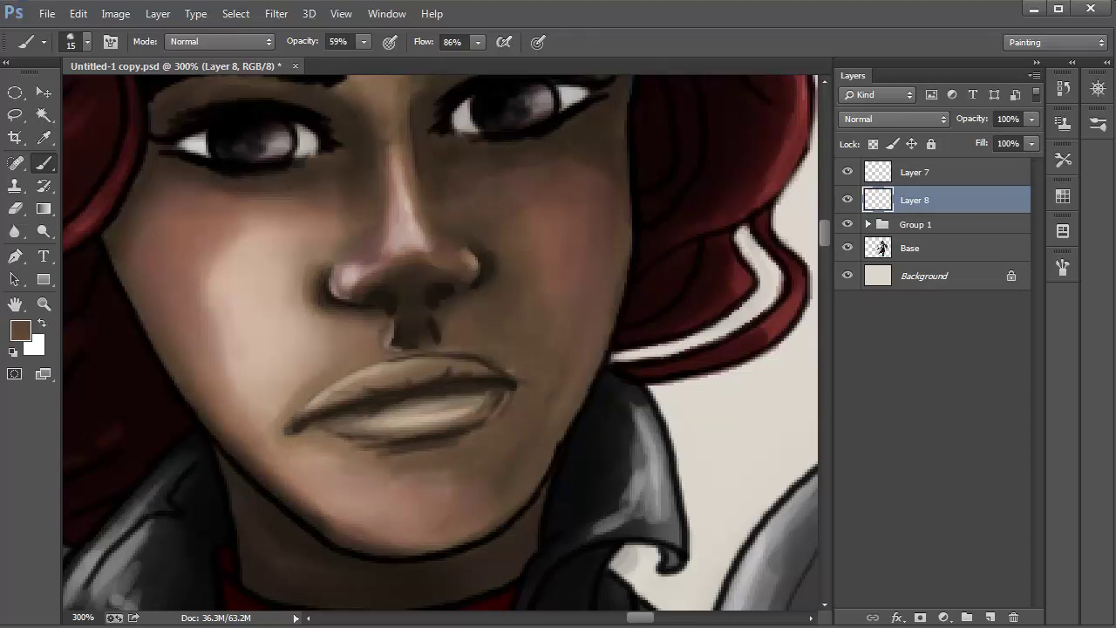
pyautogui.keyDown('alt'); pyautogui.click(297, 396); pyautogui.keyUp('alt')
pyautogui.moveTo(279, 418)
pyautogui.mouseDown()
pyautogui.moveTo(331, 375)
pyautogui.moveTo(315, 369)
pyautogui.moveTo(343, 338)
pyautogui.mouseUp()
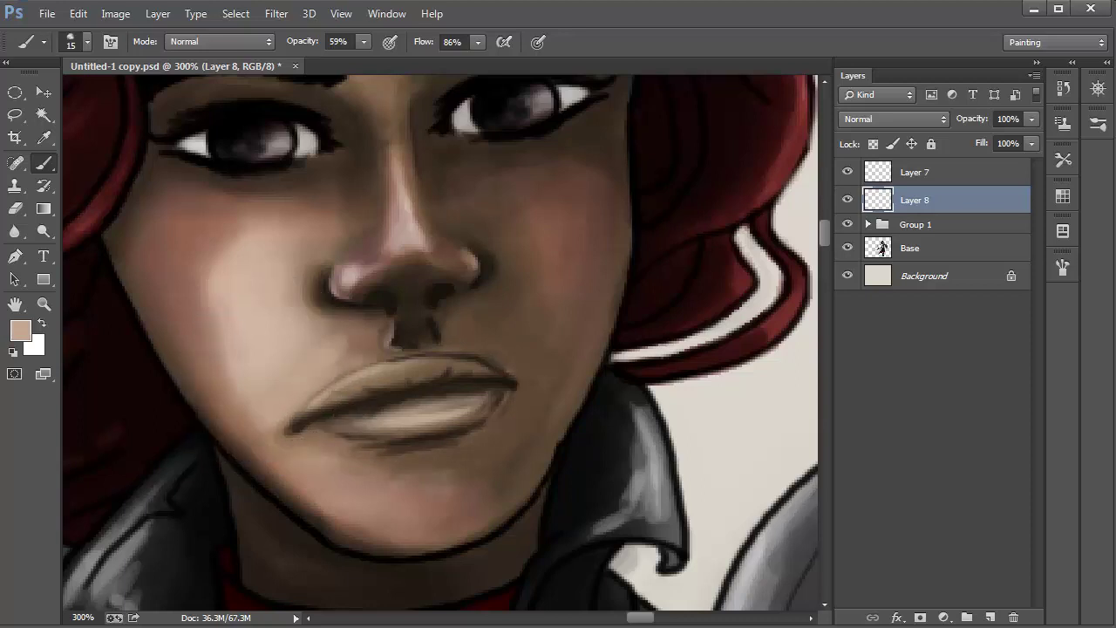
pyautogui.moveTo(281, 429)
pyautogui.mouseDown()
pyautogui.moveTo(301, 405)
pyautogui.moveTo(305, 466)
pyautogui.mouseUp()
# Shade the lower-left lip corner, left jaw and chin in browns, then lower brush opacity to 38%.
pyautogui.keyDown('alt'); pyautogui.click(296, 460); pyautogui.keyUp('alt')
pyautogui.moveTo(239, 431); pyautogui.dragTo(277, 394)
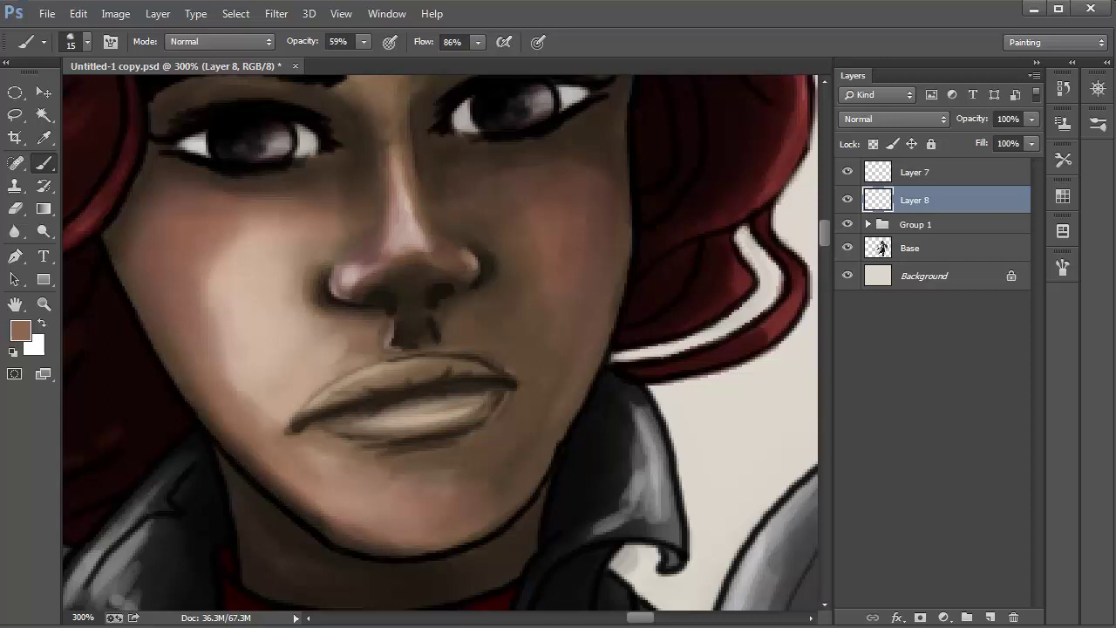
pyautogui.moveTo(262, 355); pyautogui.dragTo(225, 425)
pyautogui.moveTo(324, 497); pyautogui.dragTo(351, 514)
pyautogui.moveTo(288, 496); pyautogui.dragTo(384, 542)
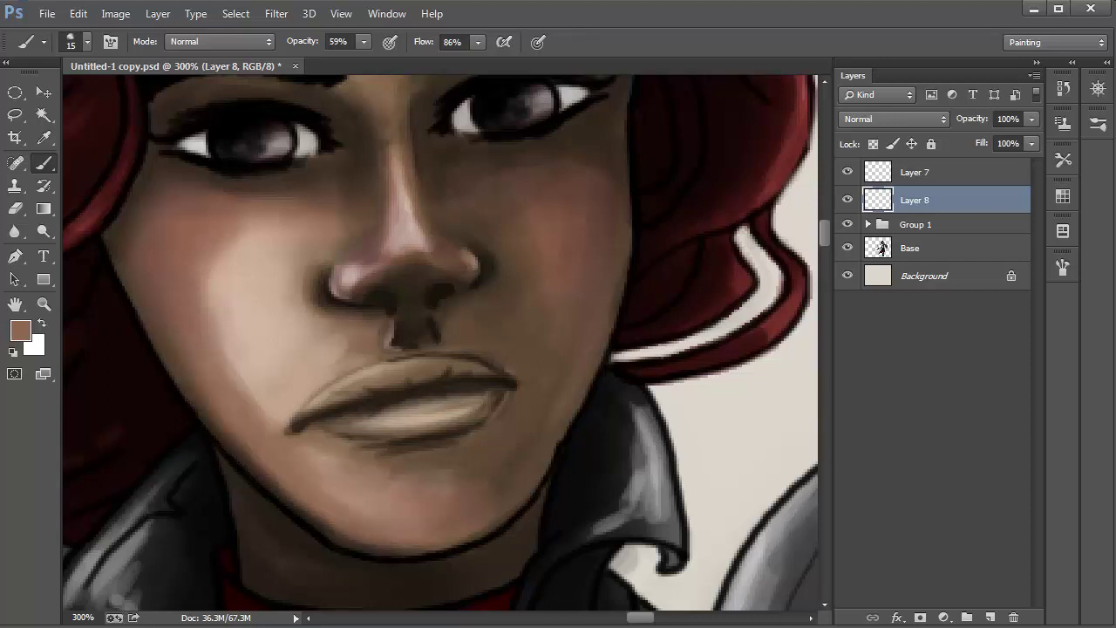
pyautogui.keyDown('alt'); pyautogui.click(349, 462); pyautogui.keyUp('alt')
pyautogui.moveTo(376, 458)
pyautogui.mouseDown()
pyautogui.moveTo(345, 473)
pyautogui.moveTo(387, 476)
pyautogui.mouseUp()
pyautogui.keyDown('alt'); pyautogui.click(493, 484); pyautogui.keyUp('alt')
pyautogui.moveTo(485, 478)
pyautogui.mouseDown()
pyautogui.moveTo(497, 491)
pyautogui.moveTo(504, 475)
pyautogui.mouseUp()
pyautogui.moveTo(363, 41); pyautogui.dragTo(343, 61)
pyautogui.rightClick(307, 226)
# With a 20 px brush, lighten the chin and paint light pink over the left cheek and jaw.
pyautogui.write('20')
pyautogui.press('Return')
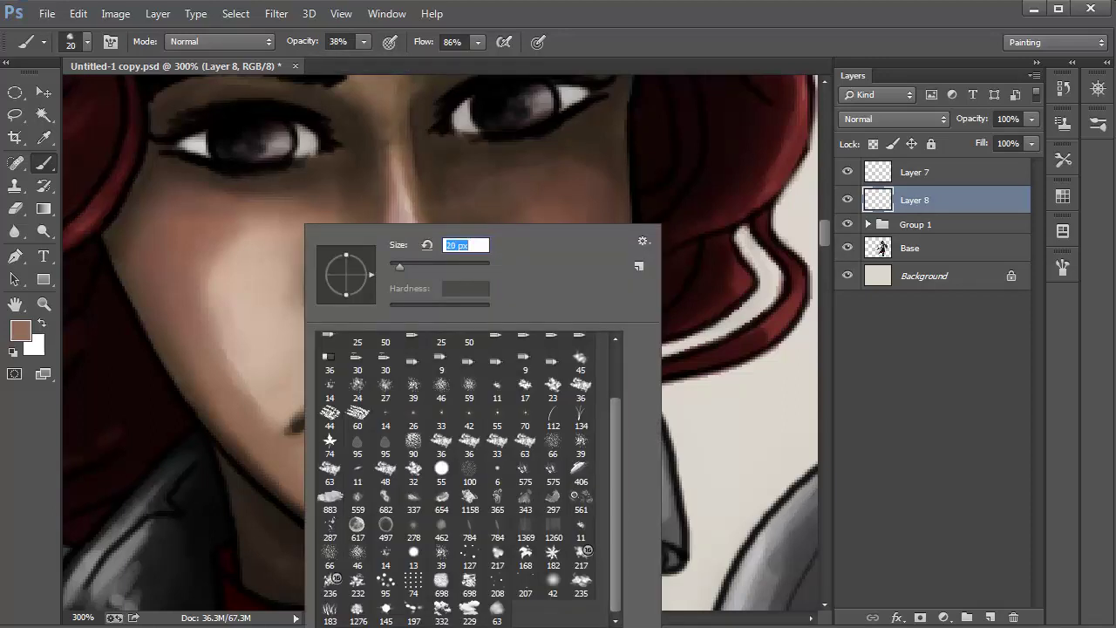
pyautogui.press('Return')
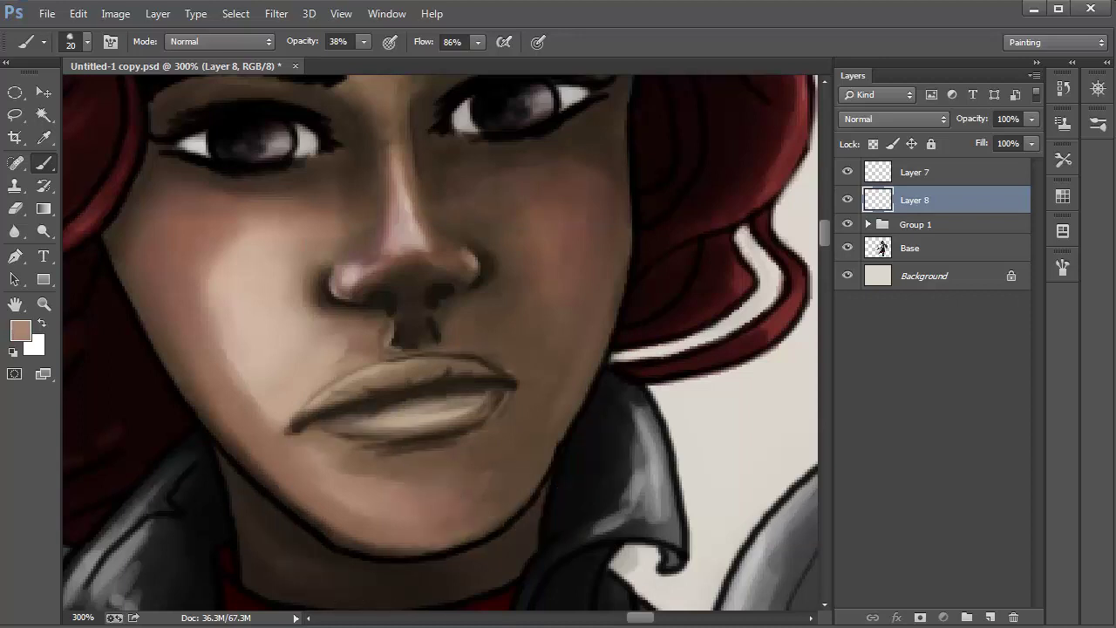
pyautogui.moveTo(297, 498)
pyautogui.mouseDown()
pyautogui.moveTo(353, 523)
pyautogui.moveTo(518, 514)
pyautogui.mouseUp()
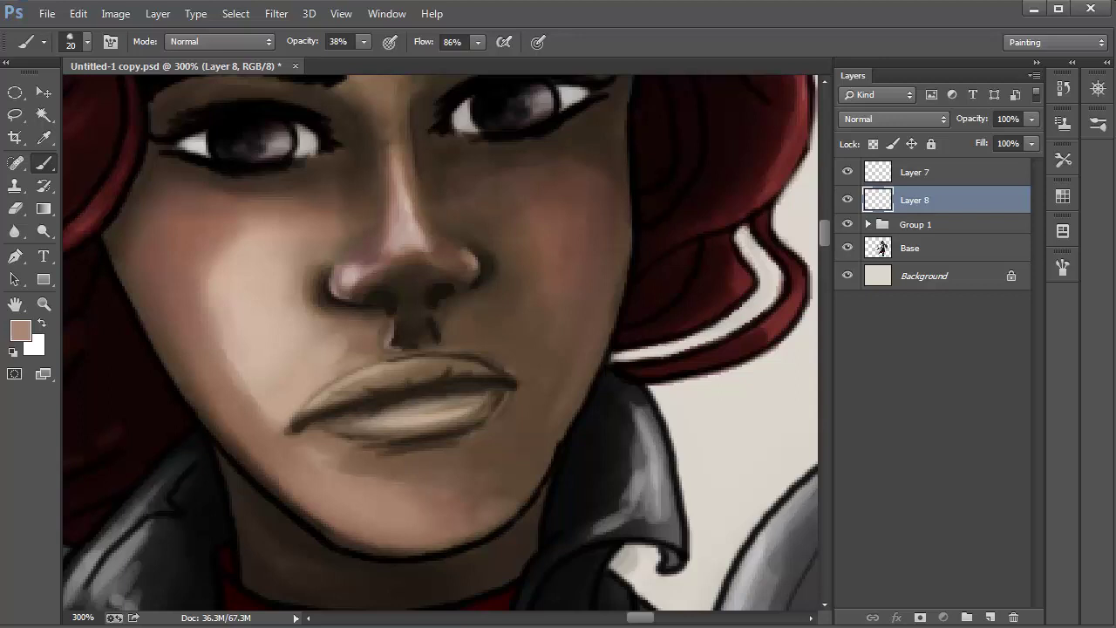
pyautogui.keyDown('alt'); pyautogui.click(242, 330); pyautogui.keyUp('alt')
pyautogui.moveTo(202, 279)
pyautogui.mouseDown()
pyautogui.moveTo(260, 444)
pyautogui.moveTo(303, 457)
pyautogui.mouseUp()
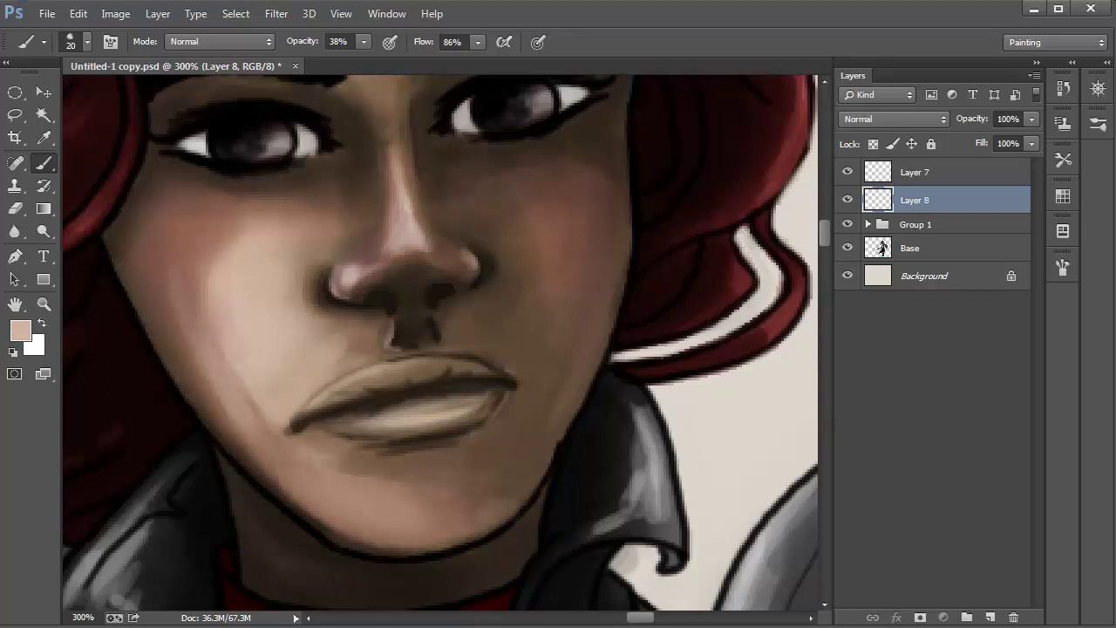
pyautogui.moveTo(246, 383); pyautogui.dragTo(320, 497)
pyautogui.moveTo(202, 384); pyautogui.dragTo(288, 479)
pyautogui.moveTo(197, 373); pyautogui.dragTo(163, 279)
# Switch to a 55 px brush to brighten the left cheek and jaw, adding a lip-corner highlight.
pyautogui.rightClick(247, 225)
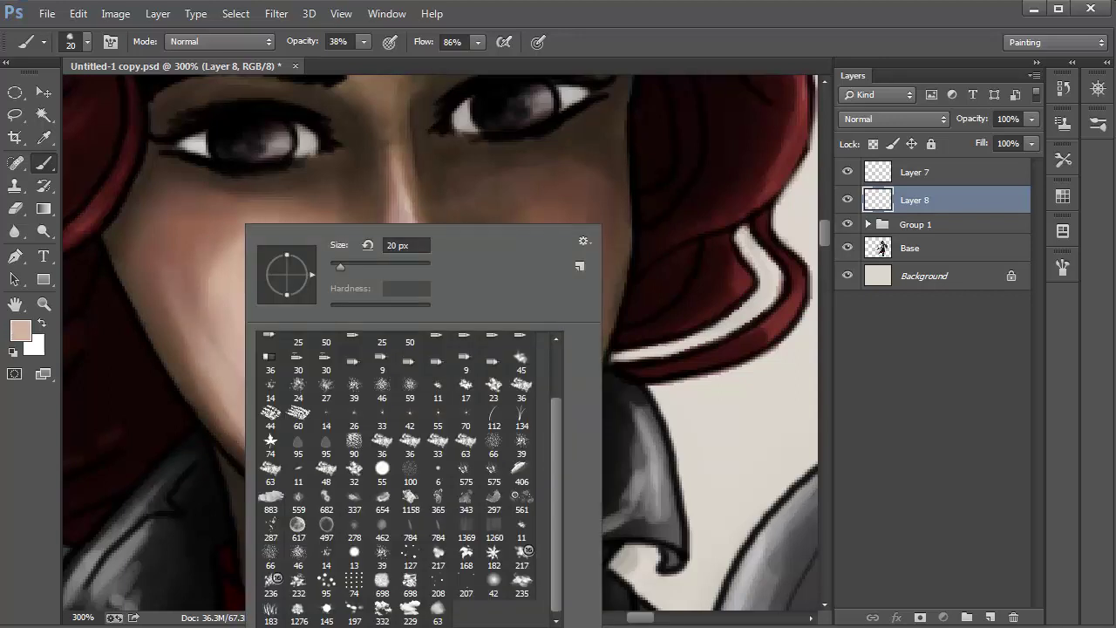
pyautogui.doubleClick(399, 245)
pyautogui.write('55')
pyautogui.press('Return')
pyautogui.moveTo(225, 230)
pyautogui.mouseDown()
pyautogui.moveTo(178, 284)
pyautogui.moveTo(237, 207)
pyautogui.moveTo(150, 305)
pyautogui.moveTo(210, 195)
pyautogui.mouseUp()
pyautogui.moveTo(187, 296); pyautogui.dragTo(209, 338)
pyautogui.moveTo(131, 258); pyautogui.dragTo(188, 366)
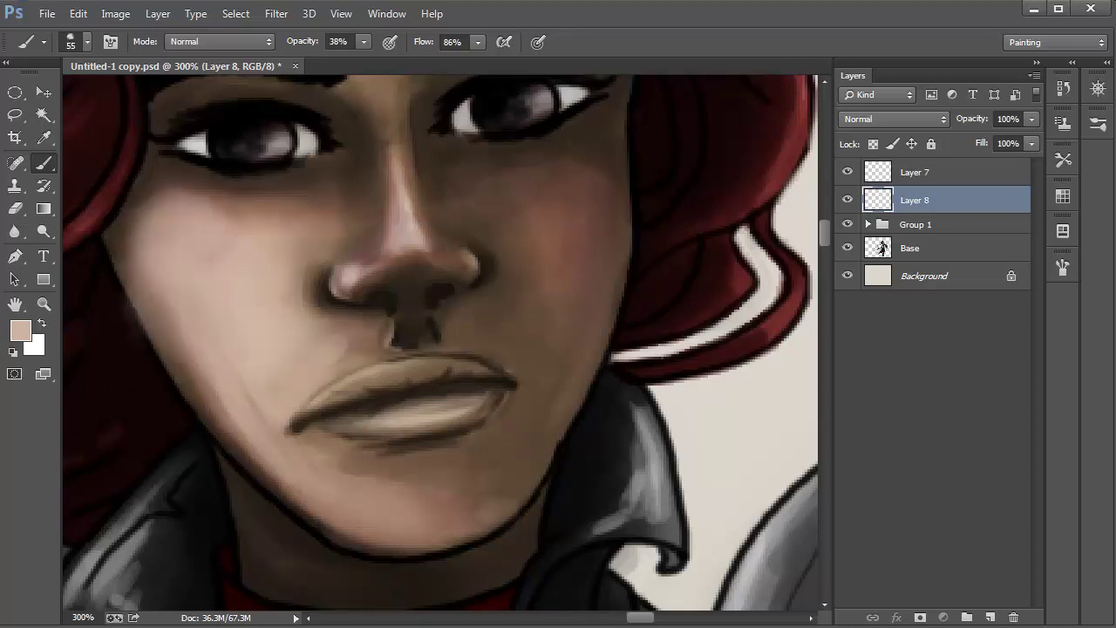
pyautogui.moveTo(255, 415); pyautogui.dragTo(253, 401)
# Set a 45 px dark brown brush, compare Layer 8 on and off, and fade it to about 53% opacity.
pyautogui.keyDown('alt'); pyautogui.click(203, 404); pyautogui.keyUp('alt')
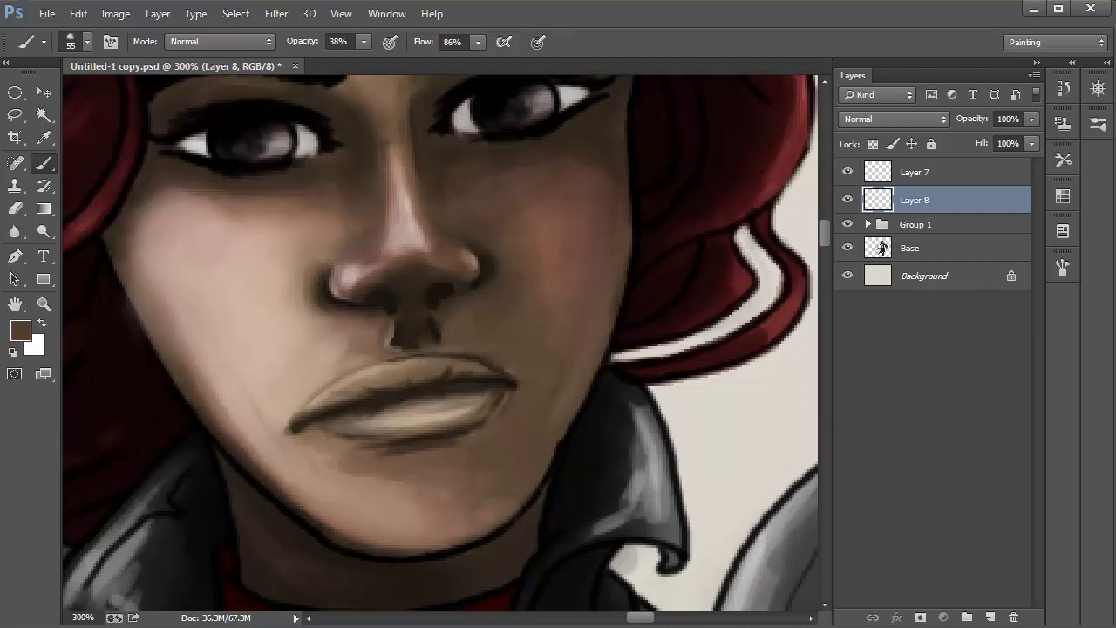
pyautogui.rightClick(272, 224)
pyautogui.hotkey('shift', 'Down')
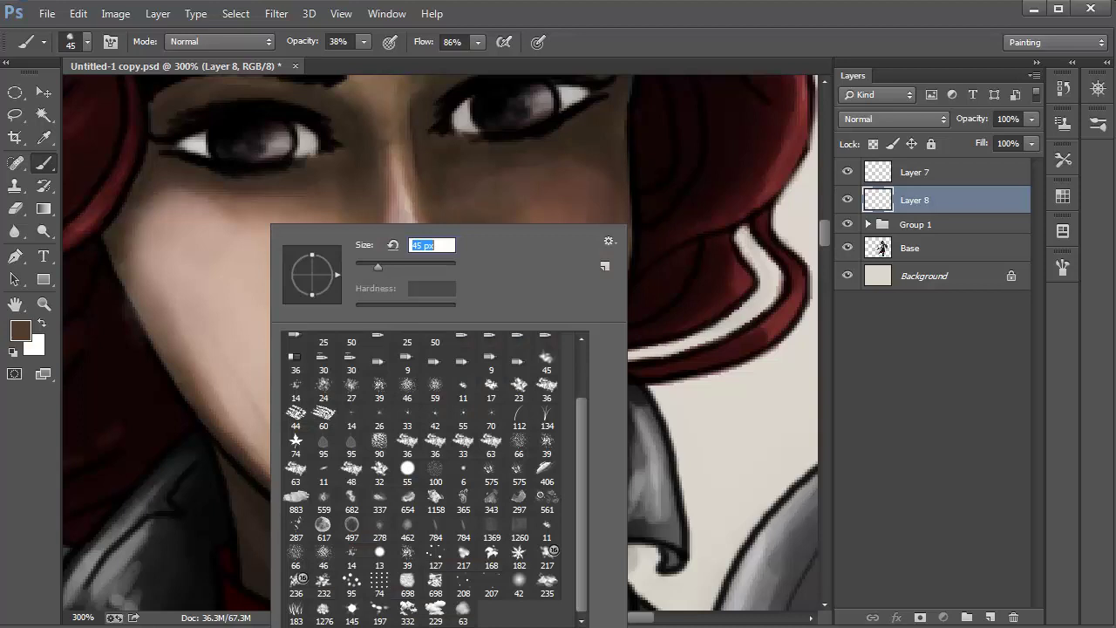
pyautogui.press('Return')
pyautogui.click(846, 199)
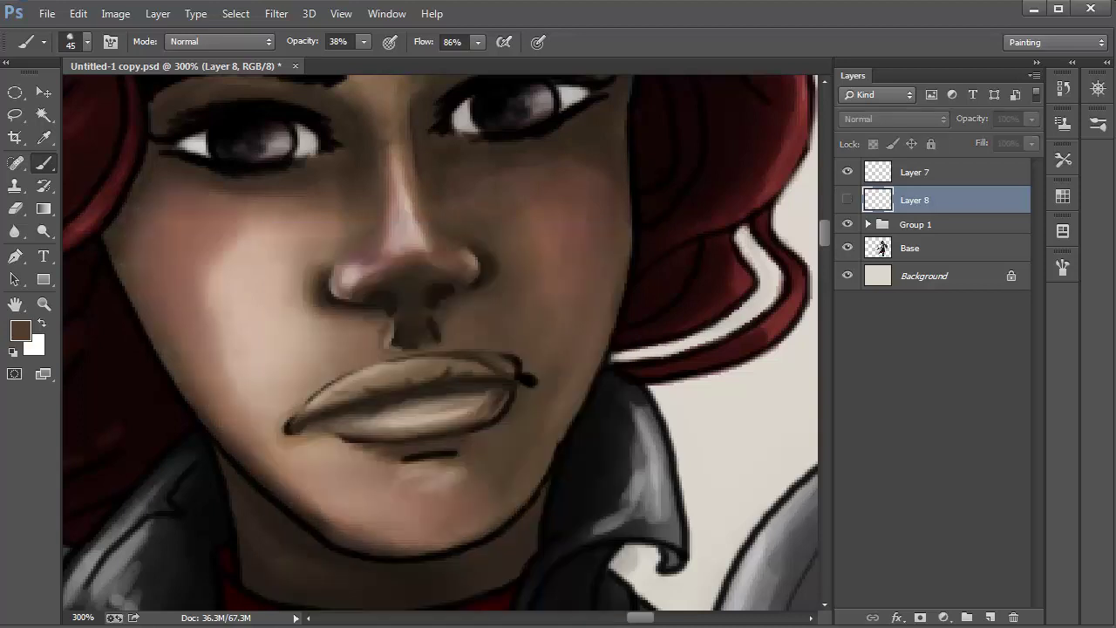
pyautogui.click(846, 199)
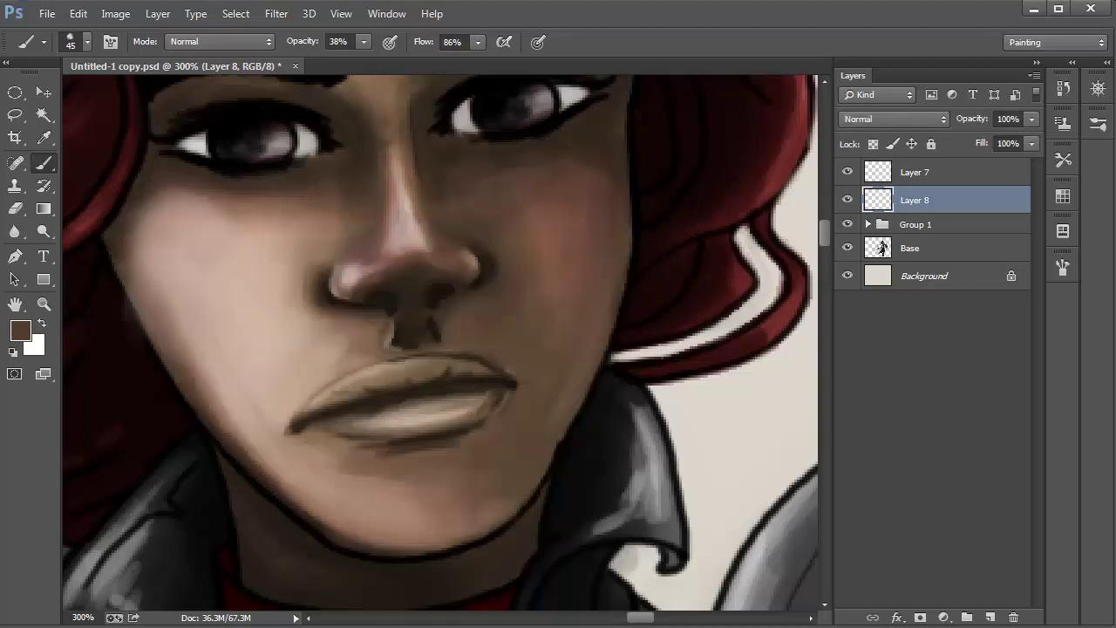
pyautogui.click(1031, 118)
pyautogui.moveTo(1031, 137); pyautogui.dragTo(989, 139)
# Add a new layer, then rotate the Layer 7 lips about 4° and nudge them right.
pyautogui.click(991, 616)
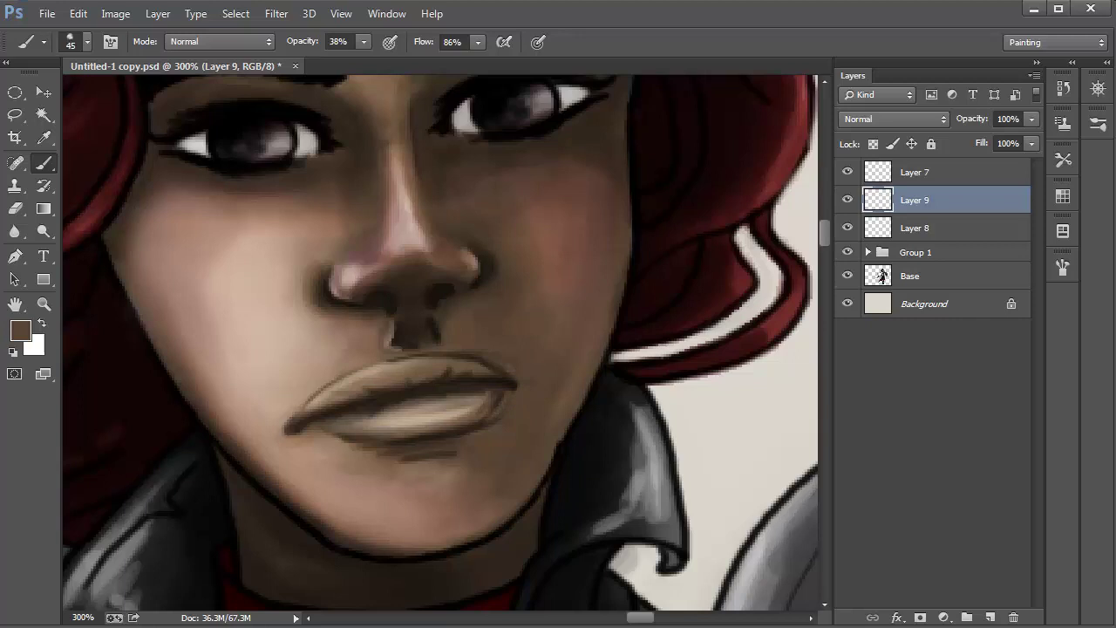
pyautogui.click(914, 172)
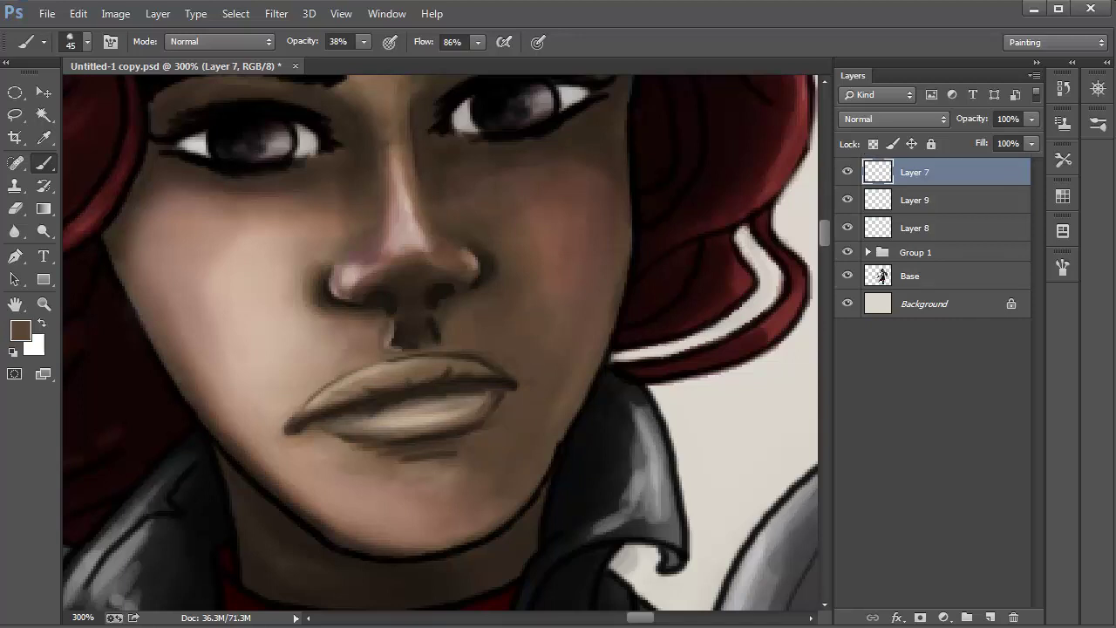
pyautogui.hotkey('ctrl', 't')
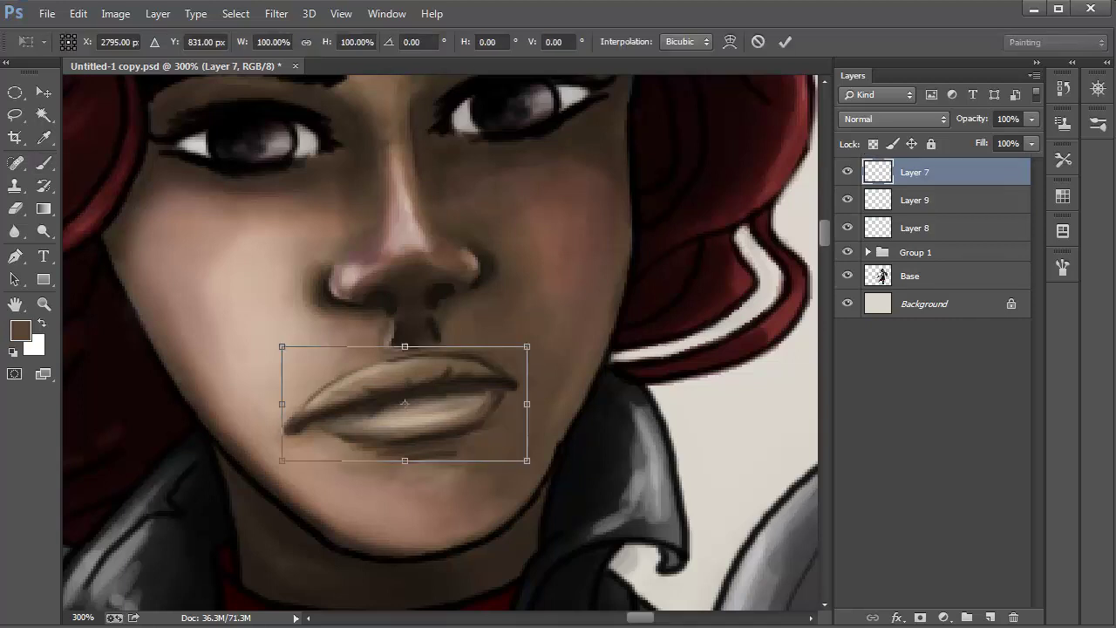
pyautogui.moveTo(558, 336); pyautogui.dragTo(571, 321)
pyautogui.moveTo(446, 345)
pyautogui.mouseDown()
pyautogui.moveTo(462, 349)
pyautogui.moveTo(452, 349)
pyautogui.mouseUp()
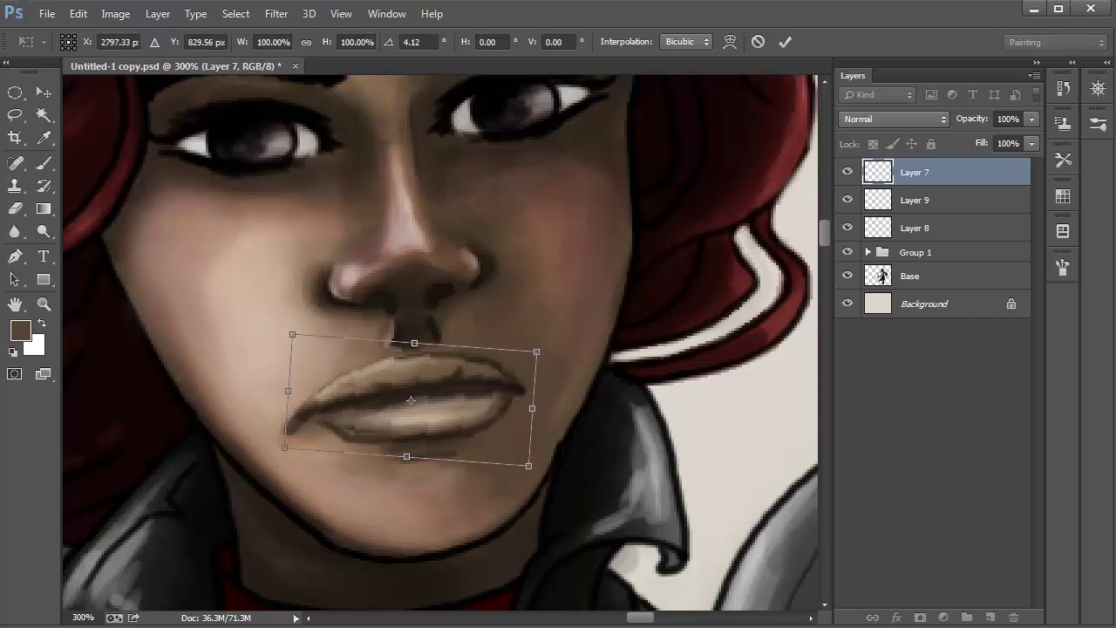
pyautogui.press('Return')
# Back on Layer 9 with a 15 px brush, paint a short shadow under the lower lip.
pyautogui.press('b')
pyautogui.hotkey('alt', '[')
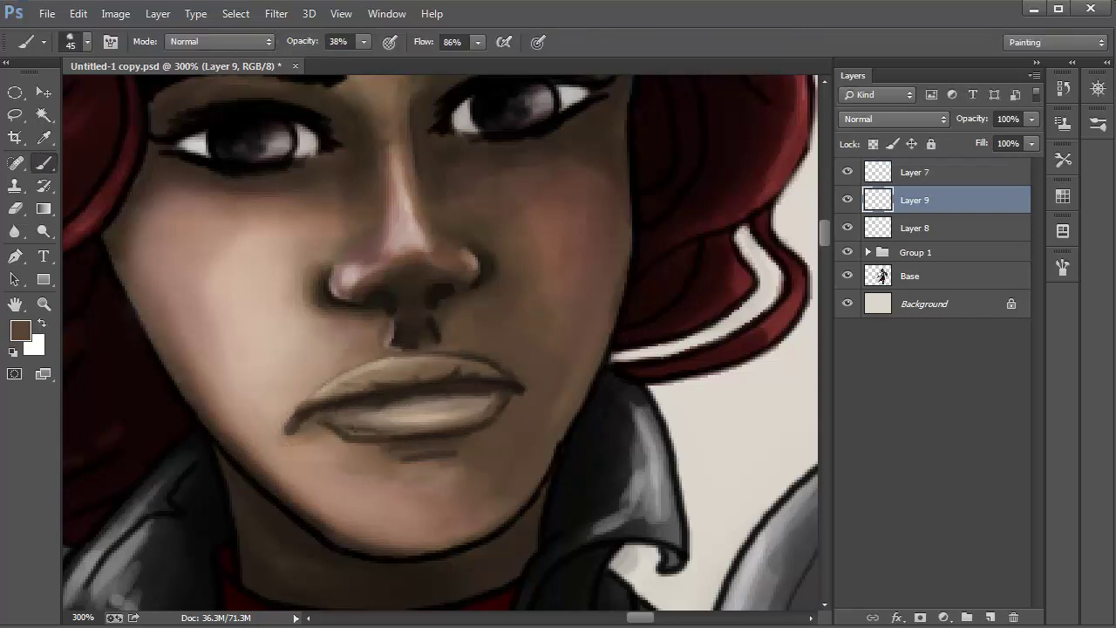
pyautogui.rightClick(465, 225)
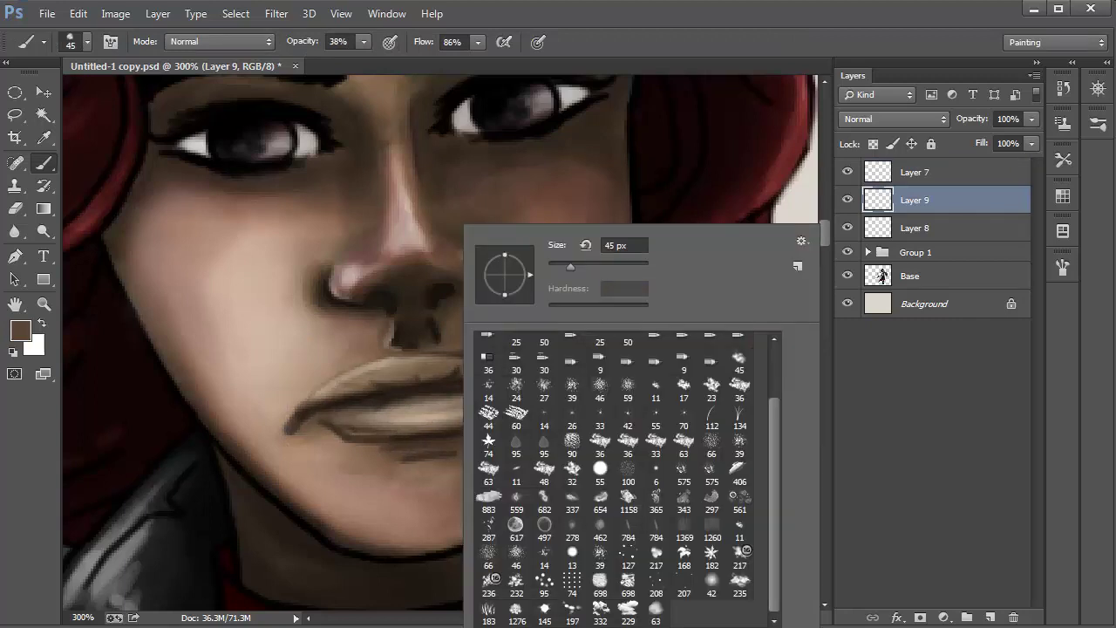
pyautogui.scroll(-20, 624, 245)
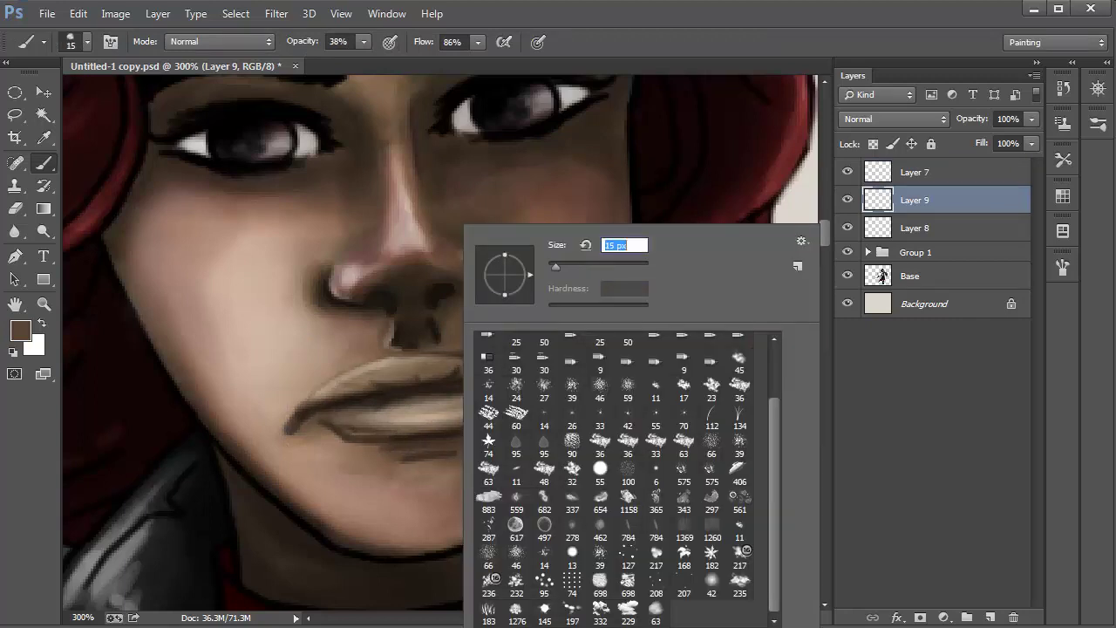
pyautogui.press('Return')
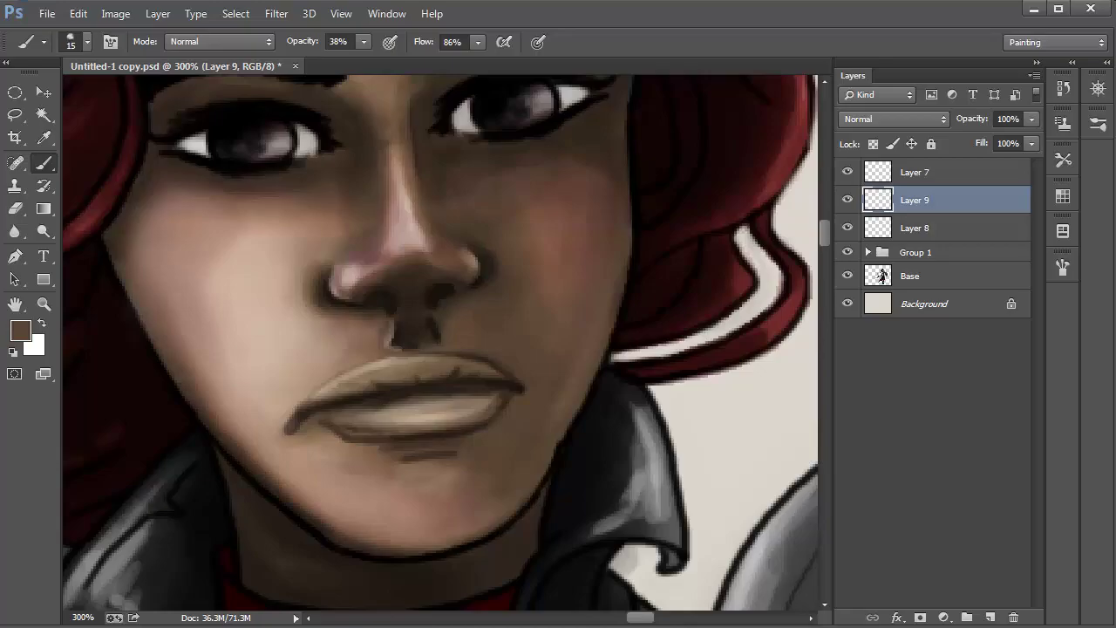
pyautogui.moveTo(324, 437); pyautogui.dragTo(347, 441)
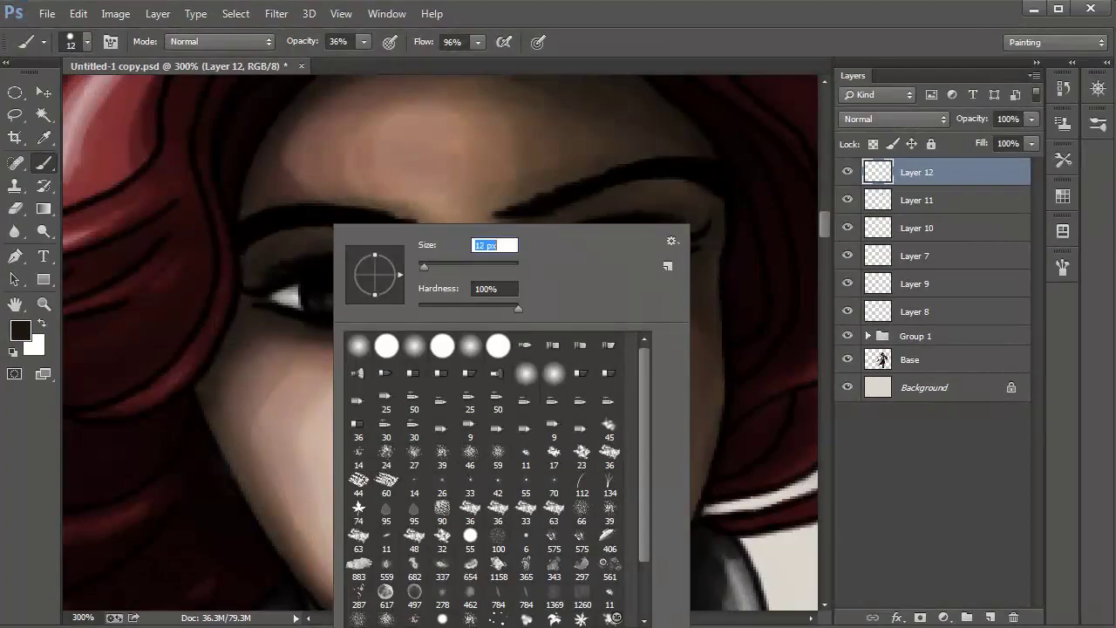
# Cover both eyes with dark brown using an 8 px brush at 100% opacity.
pyautogui.write('8')
pyautogui.press('Return')
pyautogui.moveTo(364, 41); pyautogui.dragTo(426, 62)
pyautogui.moveTo(260, 283); pyautogui.dragTo(377, 286)
pyautogui.moveTo(274, 300)
pyautogui.mouseDown()
pyautogui.moveTo(366, 323)
pyautogui.moveTo(414, 296)
pyautogui.moveTo(379, 291)
pyautogui.mouseUp()
pyautogui.moveTo(532, 257)
pyautogui.mouseDown()
pyautogui.moveTo(558, 245)
pyautogui.moveTo(627, 283)
pyautogui.moveTo(693, 252)
pyautogui.moveTo(610, 229)
pyautogui.moveTo(558, 248)
pyautogui.moveTo(662, 257)
pyautogui.mouseUp()
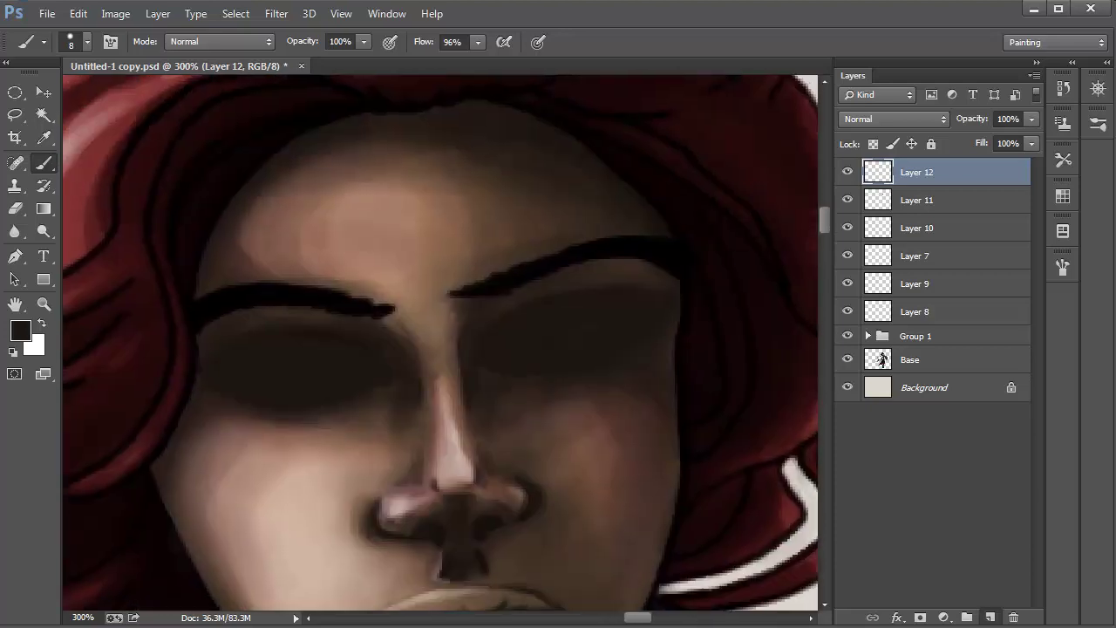
# On a new layer, thicken and darken both eyebrows with a 6 px black brush at 58%.
pyautogui.click(989, 617)
pyautogui.press('[')
pyautogui.press('5')
pyautogui.press('8')
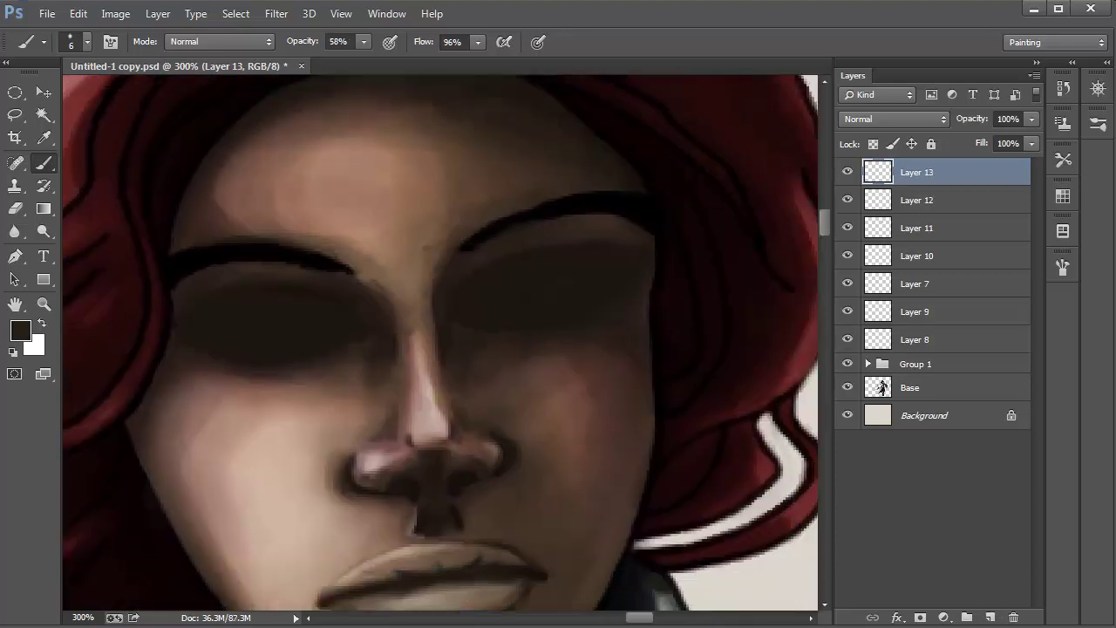
pyautogui.press('d')
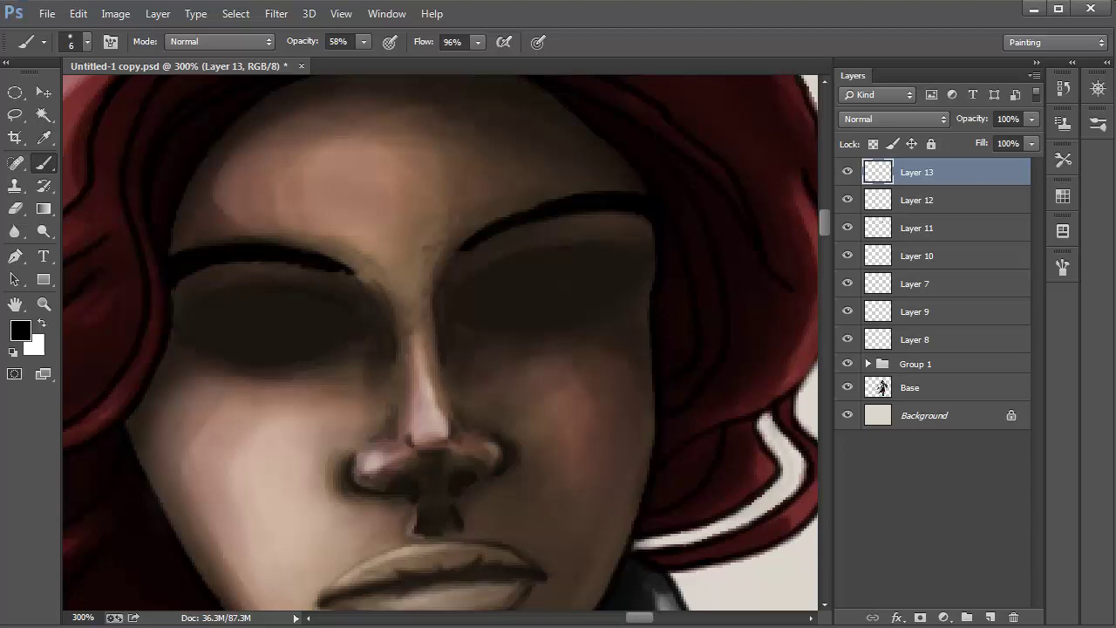
pyautogui.moveTo(467, 251); pyautogui.dragTo(446, 274)
pyautogui.moveTo(470, 234); pyautogui.dragTo(610, 193)
pyautogui.moveTo(213, 264)
pyautogui.mouseDown()
pyautogui.moveTo(370, 279)
pyautogui.moveTo(384, 300)
pyautogui.mouseUp()
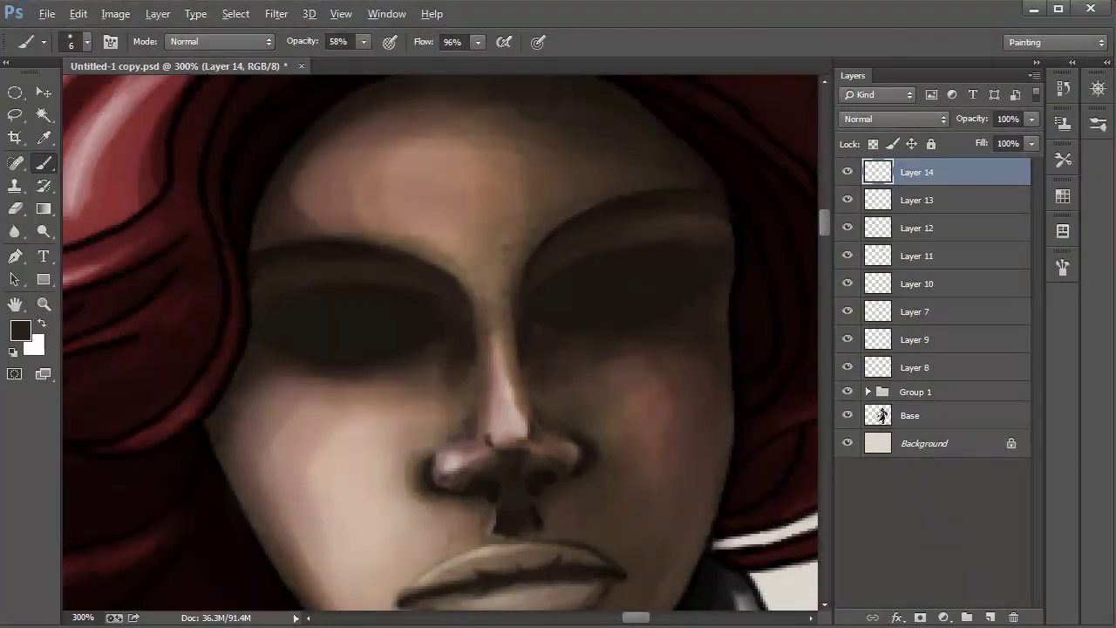
# Paint both eyebrows with the sampled hair red, then darken them with black strokes.
pyautogui.keyDown('alt'); pyautogui.click(139, 210); pyautogui.keyUp('alt')
pyautogui.moveTo(251, 263)
pyautogui.mouseDown()
pyautogui.moveTo(295, 253)
pyautogui.moveTo(249, 249)
pyautogui.moveTo(304, 240)
pyautogui.moveTo(433, 261)
pyautogui.mouseUp()
pyautogui.moveTo(530, 261)
pyautogui.mouseDown()
pyautogui.moveTo(601, 211)
pyautogui.moveTo(667, 193)
pyautogui.moveTo(733, 202)
pyautogui.mouseUp()
pyautogui.press('d')
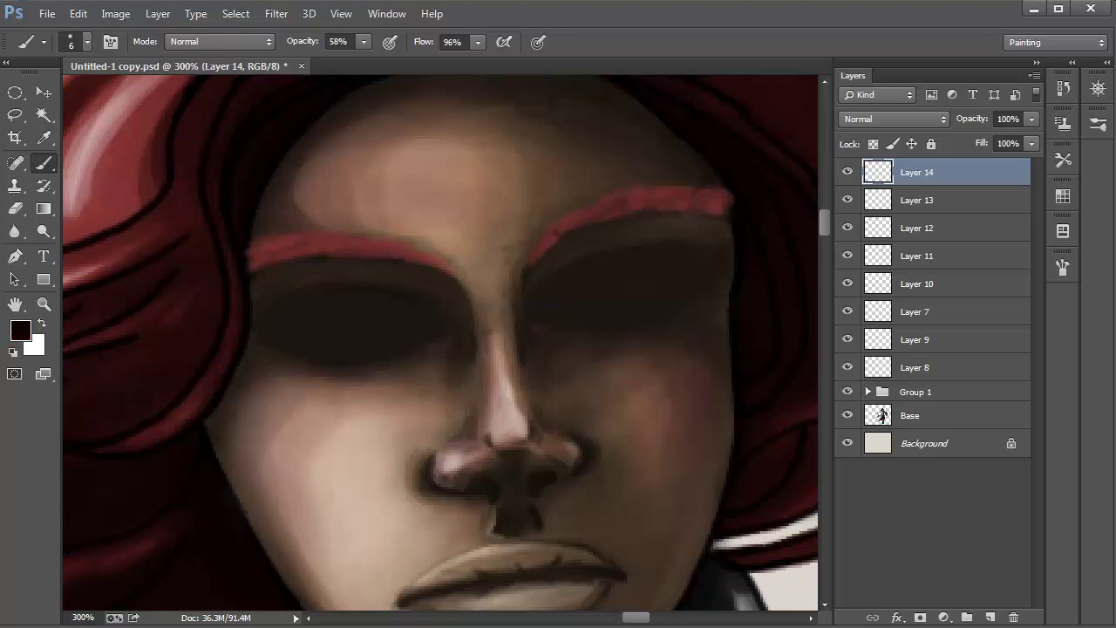
pyautogui.moveTo(247, 265)
pyautogui.mouseDown()
pyautogui.moveTo(255, 251)
pyautogui.moveTo(328, 254)
pyautogui.mouseUp()
pyautogui.moveTo(255, 246)
pyautogui.mouseDown()
pyautogui.moveTo(384, 246)
pyautogui.moveTo(462, 277)
pyautogui.mouseUp()
pyautogui.moveTo(532, 261)
pyautogui.mouseDown()
pyautogui.moveTo(610, 213)
pyautogui.moveTo(731, 194)
pyautogui.moveTo(650, 198)
pyautogui.mouseUp()
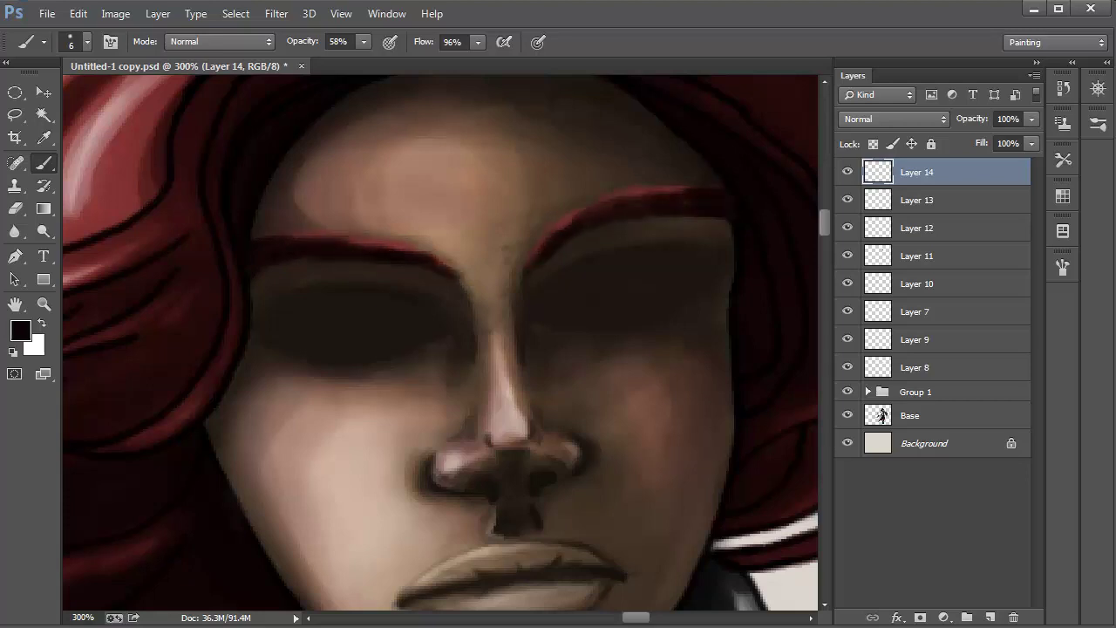
# Trace thin dark lines along both eyebrows' upper edges with a 3 px brush at 100% opacity.
pyautogui.keyDown('alt'); pyautogui.click(353, 240); pyautogui.keyUp('alt')
pyautogui.rightClick(358, 216)
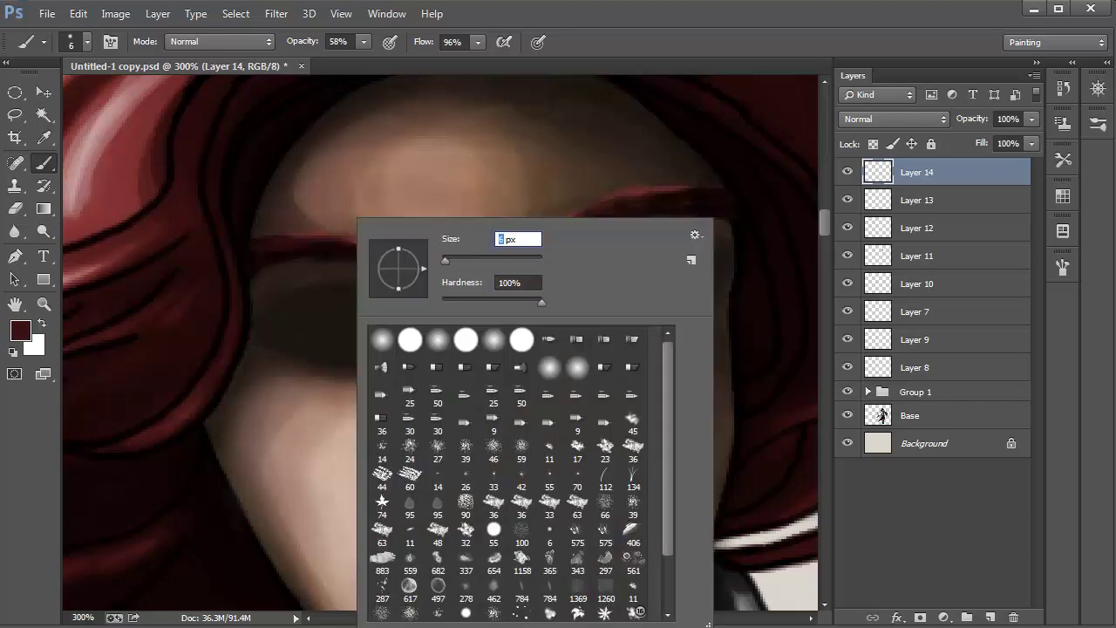
pyautogui.write('3')
pyautogui.press('Return')
pyautogui.hotkey('ctrl', '+')
pyautogui.press('0')
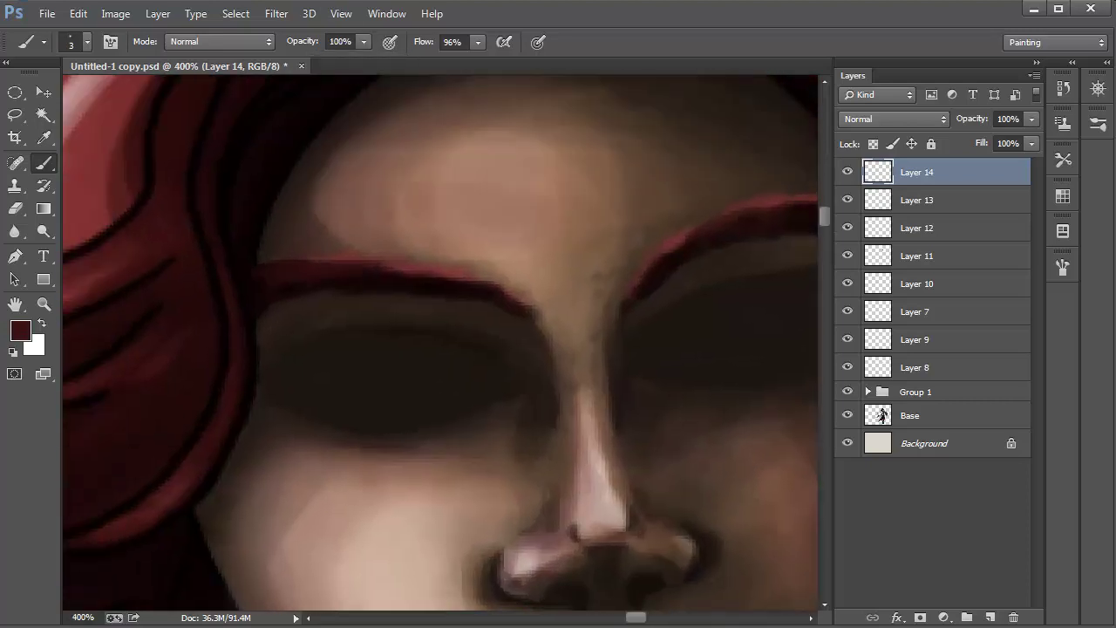
pyautogui.moveTo(438, 276)
pyautogui.mouseDown()
pyautogui.moveTo(501, 288)
pyautogui.moveTo(547, 321)
pyautogui.mouseUp()
pyautogui.moveTo(547, 321); pyautogui.dragTo(364, 373)
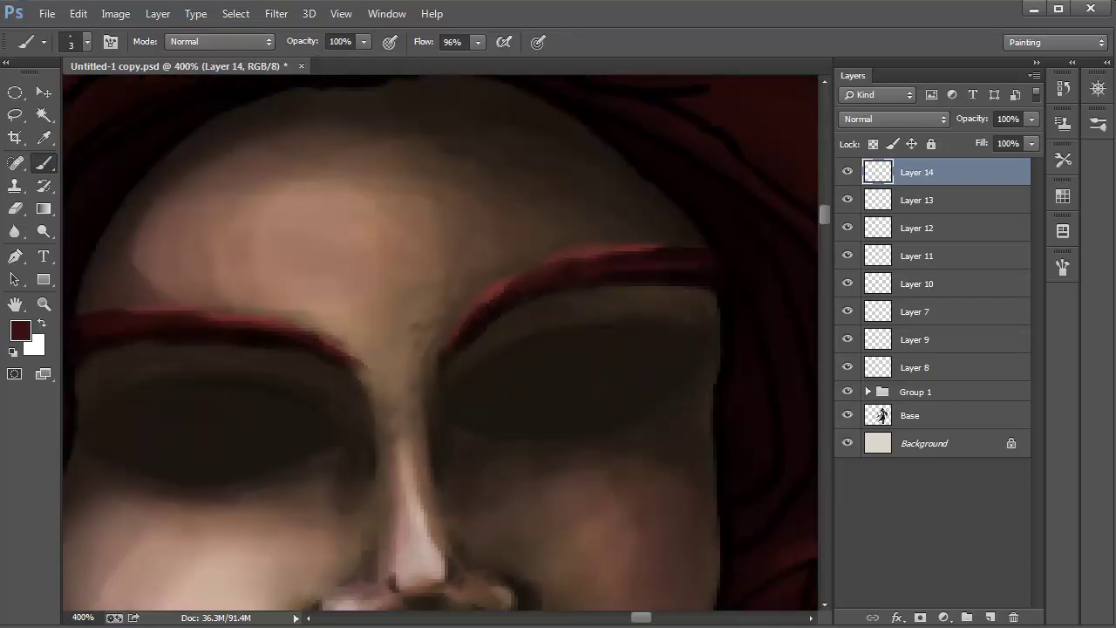
pyautogui.keyDown('alt'); pyautogui.click(671, 276); pyautogui.keyUp('alt')
pyautogui.moveTo(662, 246)
pyautogui.mouseDown()
pyautogui.moveTo(465, 319)
pyautogui.moveTo(453, 335)
pyautogui.mouseUp()
pyautogui.moveTo(595, 249); pyautogui.dragTo(703, 246)
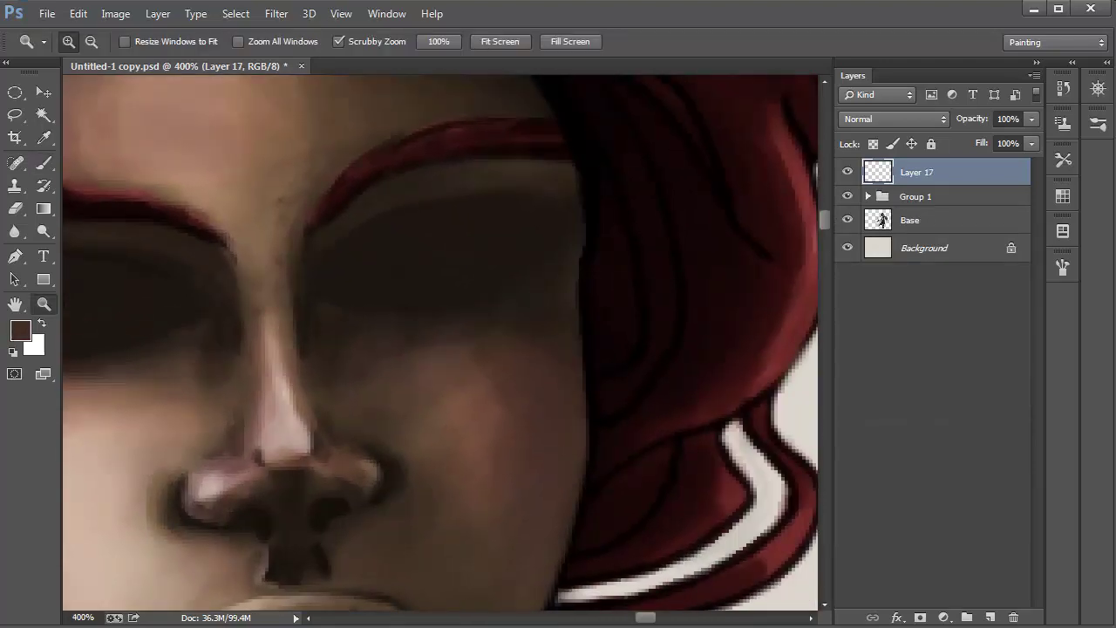
# With a 6 px brush and sampled skin tone, paint light upper and lower lids on the right eye.
pyautogui.rightClick(399, 226)
pyautogui.write('6')
pyautogui.press('Return')
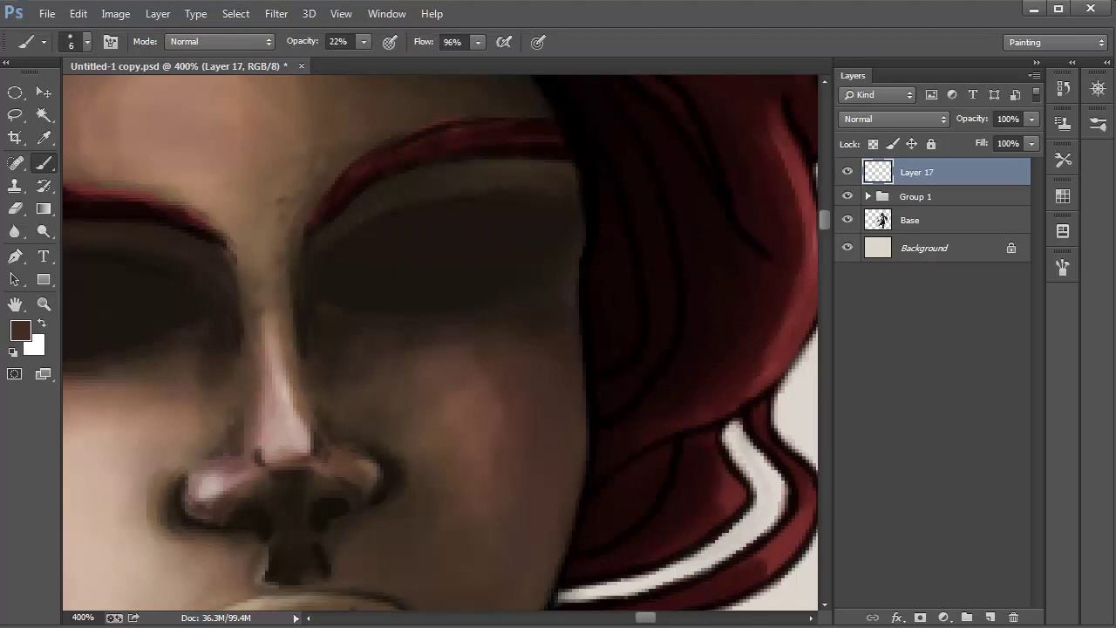
pyautogui.moveTo(436, 348); pyautogui.dragTo(550, 326)
pyautogui.keyDown('alt'); pyautogui.click(549, 327); pyautogui.keyUp('alt')
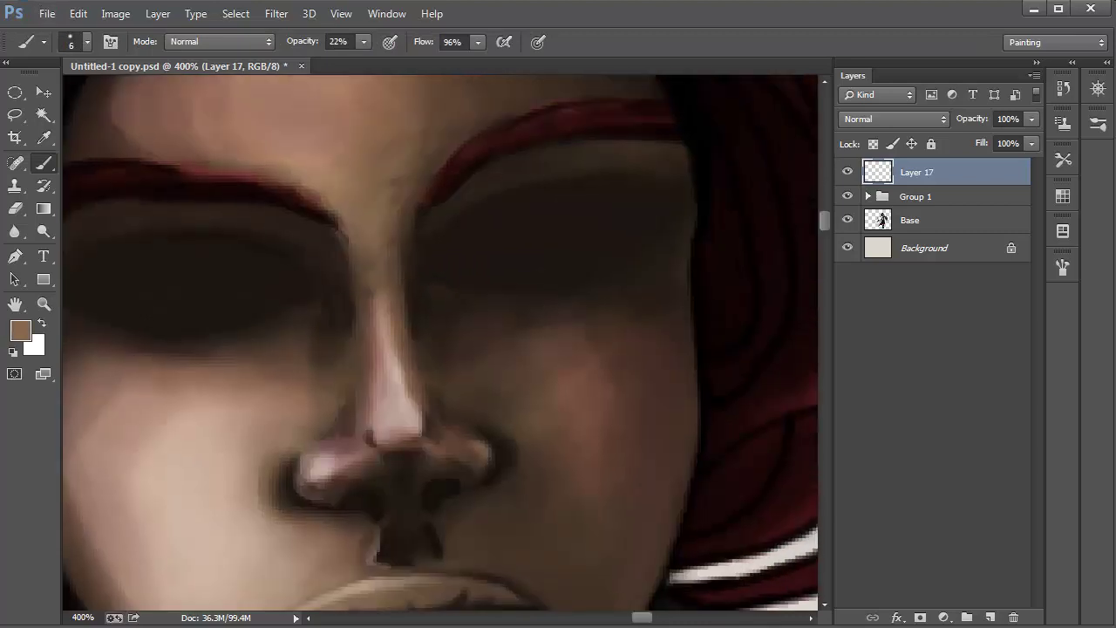
pyautogui.moveTo(434, 270)
pyautogui.mouseDown()
pyautogui.moveTo(436, 242)
pyautogui.moveTo(420, 239)
pyautogui.moveTo(482, 219)
pyautogui.moveTo(521, 186)
pyautogui.mouseUp()
pyautogui.moveTo(455, 232); pyautogui.dragTo(553, 190)
pyautogui.moveTo(493, 228)
pyautogui.mouseDown()
pyautogui.moveTo(596, 183)
pyautogui.moveTo(654, 183)
pyautogui.mouseUp()
pyautogui.moveTo(464, 281); pyautogui.dragTo(540, 277)
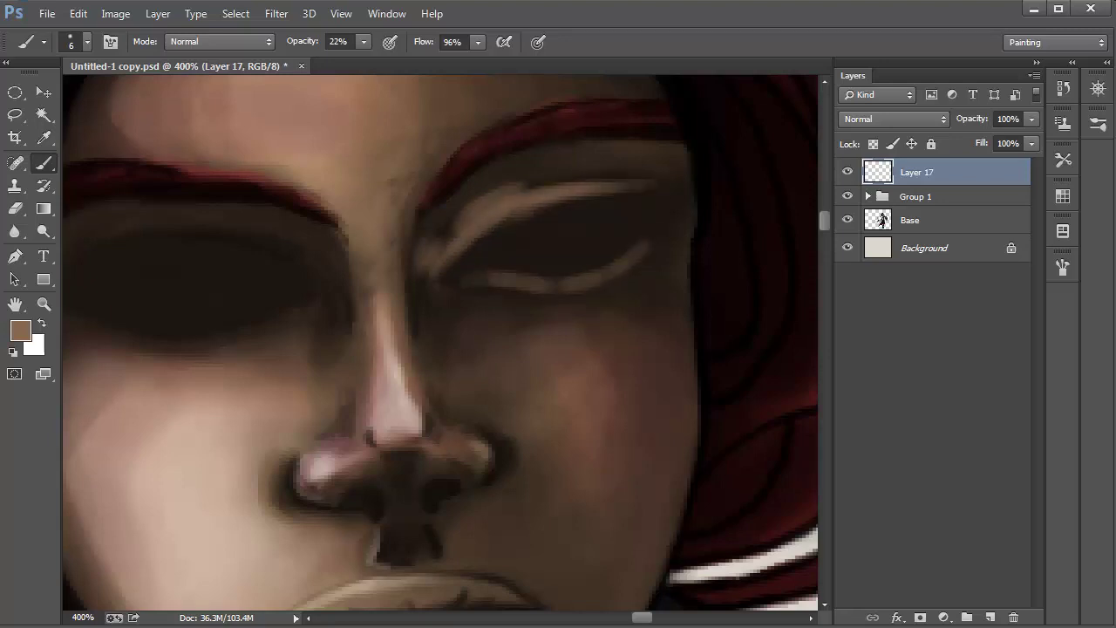
pyautogui.moveTo(665, 227)
pyautogui.mouseDown()
pyautogui.moveTo(641, 262)
pyautogui.moveTo(446, 301)
pyautogui.moveTo(541, 329)
pyautogui.moveTo(667, 345)
pyautogui.moveTo(637, 292)
pyautogui.mouseUp()
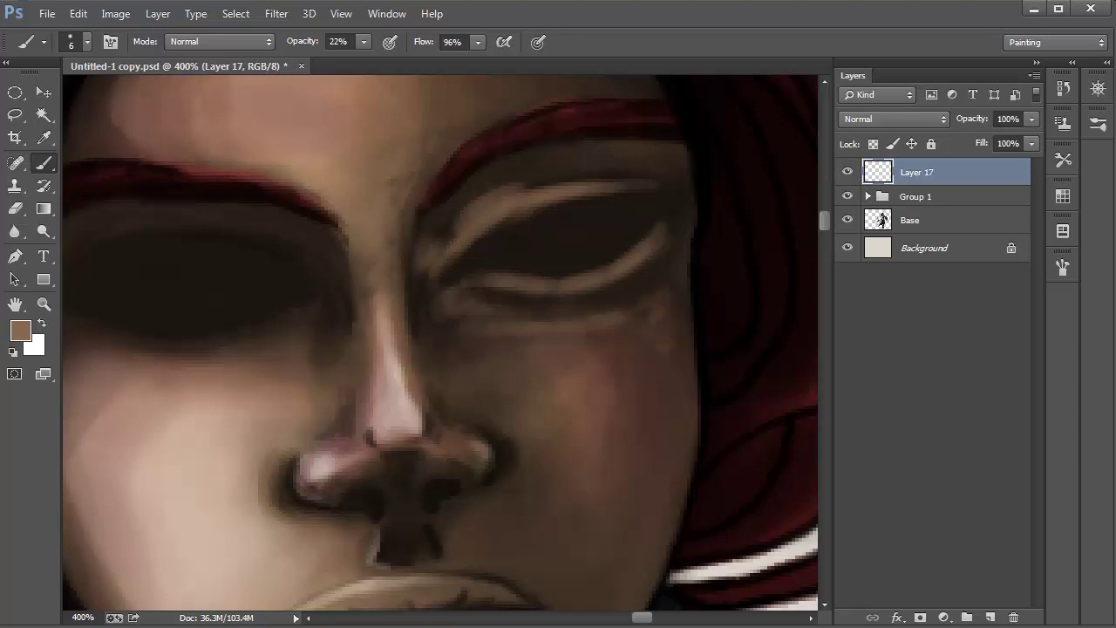
pyautogui.moveTo(655, 195); pyautogui.dragTo(675, 187)
pyautogui.moveTo(450, 310); pyautogui.dragTo(466, 326)
# Paint dark creases and corners around the right eye in black at 74% opacity.
pyautogui.press('d')
pyautogui.press('7')
pyautogui.press('4')
pyautogui.moveTo(610, 190)
pyautogui.mouseDown()
pyautogui.moveTo(486, 232)
pyautogui.moveTo(446, 263)
pyautogui.mouseUp()
pyautogui.moveTo(642, 204); pyautogui.dragTo(680, 188)
pyautogui.moveTo(669, 228); pyautogui.dragTo(680, 224)
pyautogui.moveTo(549, 197)
pyautogui.mouseDown()
pyautogui.moveTo(483, 223)
pyautogui.moveTo(441, 263)
pyautogui.mouseUp()
pyautogui.moveTo(663, 239)
pyautogui.mouseDown()
pyautogui.moveTo(563, 282)
pyautogui.moveTo(634, 261)
pyautogui.moveTo(605, 293)
pyautogui.moveTo(573, 297)
pyautogui.mouseUp()
pyautogui.moveTo(639, 295); pyautogui.dragTo(546, 310)
pyautogui.moveTo(692, 209); pyautogui.dragTo(666, 265)
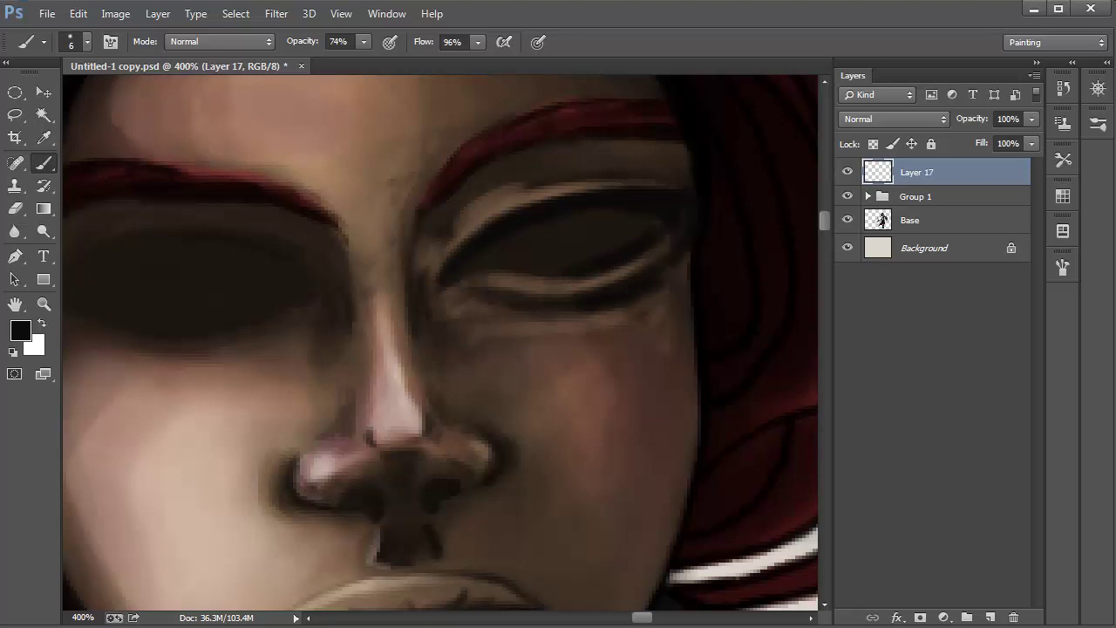
# Undo a stray dark touch and choose the Smudge Tool at 28% strength.
pyautogui.moveTo(688, 157); pyautogui.dragTo(683, 184)
pyautogui.hotkey('ctrl', 'alt', 'z')
pyautogui.click(15, 231)
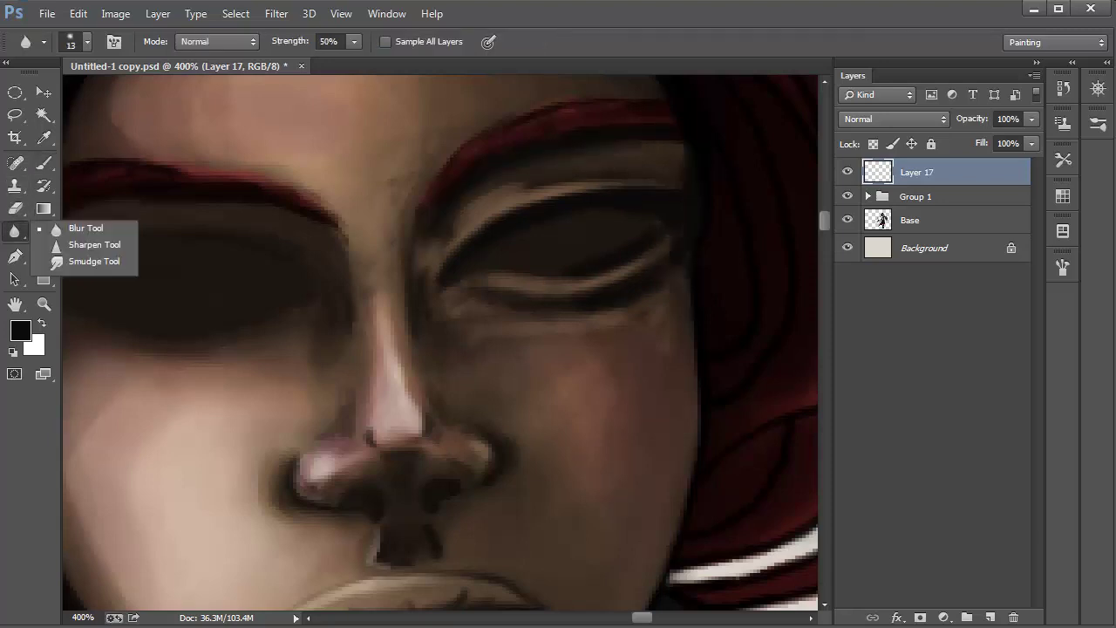
pyautogui.click(15, 208)
pyautogui.click(15, 231)
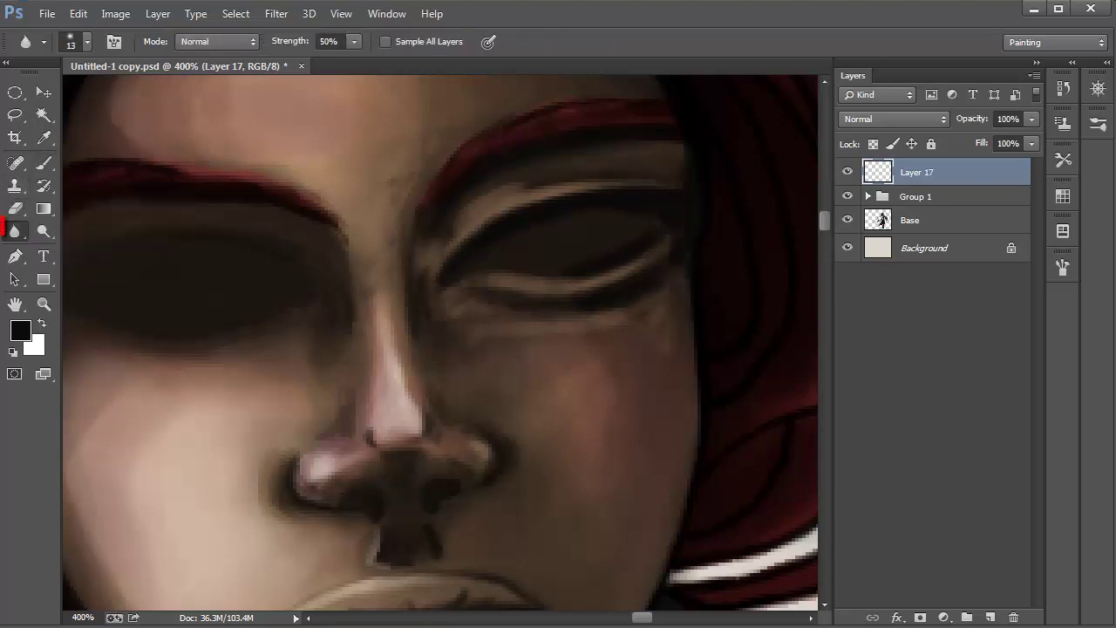
pyautogui.click(15, 231)
pyautogui.click(83, 265)
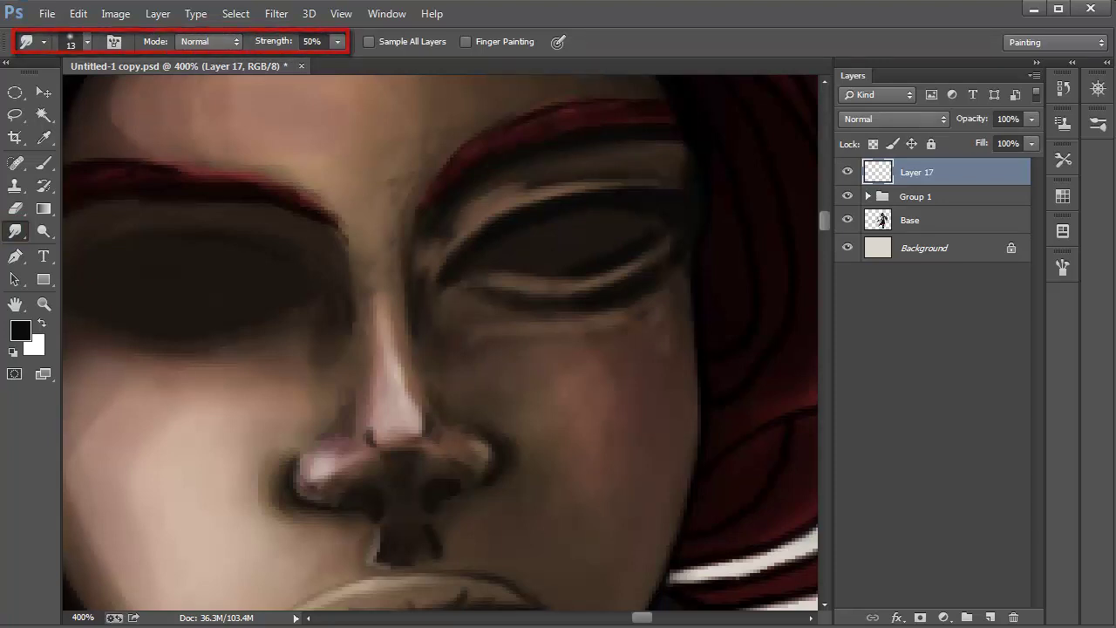
pyautogui.click(336, 41)
pyautogui.moveTo(337, 61); pyautogui.dragTo(314, 61)
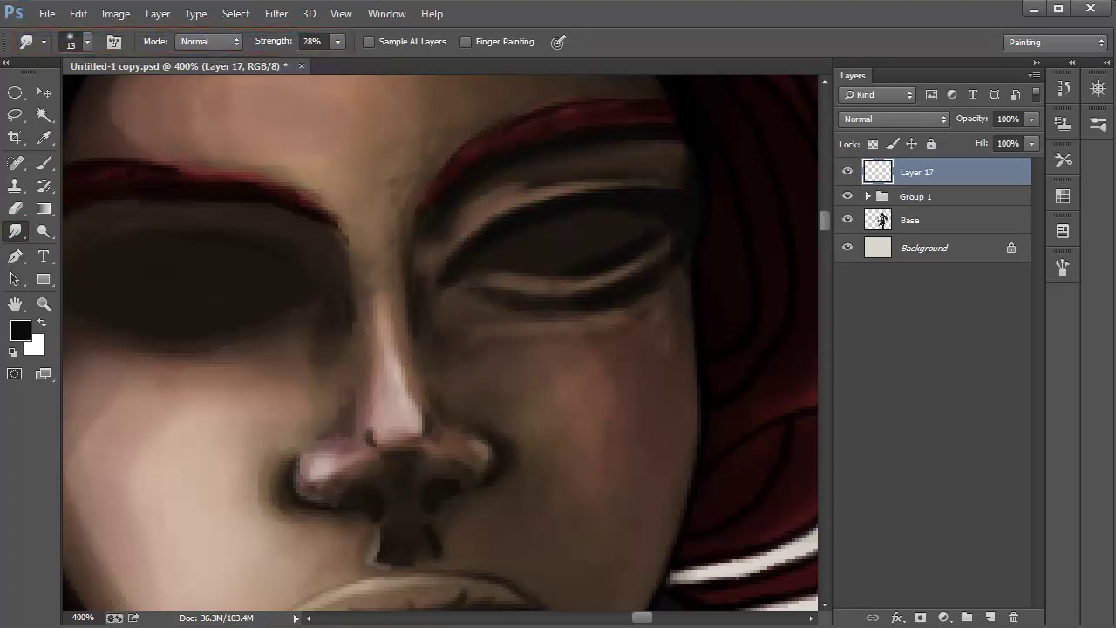
# Smudge the upper crease, lower lid crease and spots under the eye smooth.
pyautogui.moveTo(523, 186); pyautogui.dragTo(623, 188)
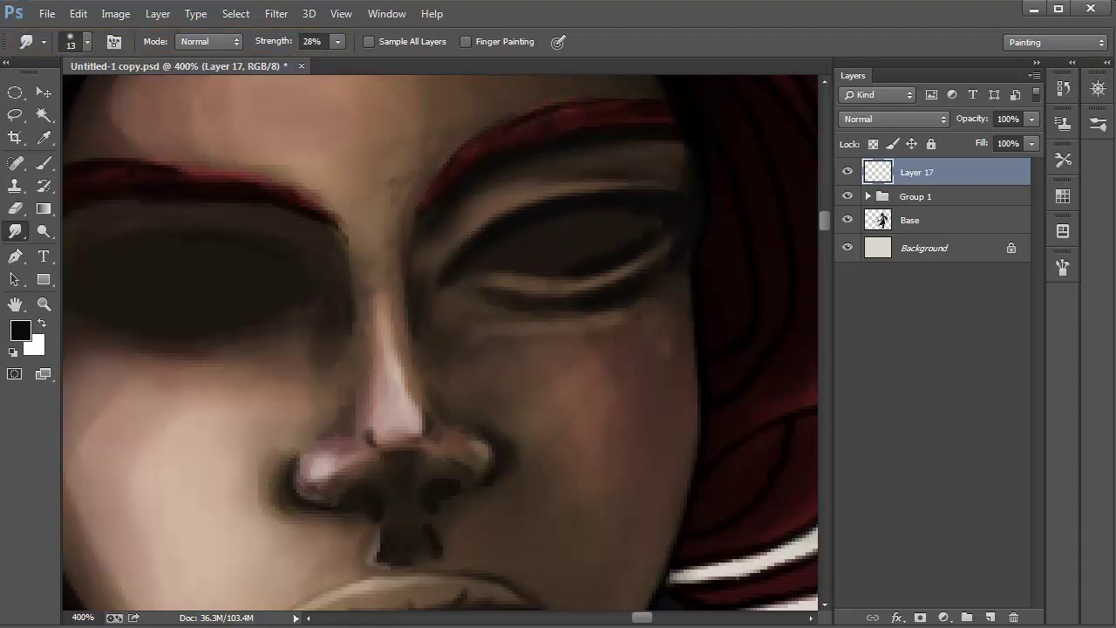
pyautogui.moveTo(624, 311); pyautogui.dragTo(597, 319)
pyautogui.moveTo(494, 307); pyautogui.dragTo(479, 303)
pyautogui.moveTo(589, 289); pyautogui.dragTo(628, 267)
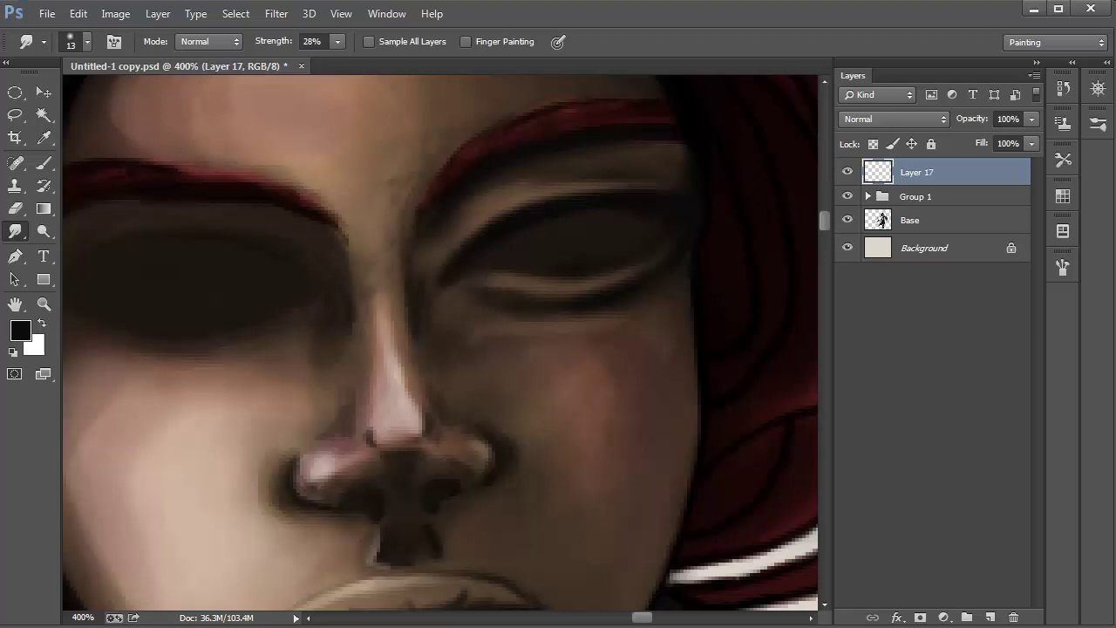
pyautogui.moveTo(558, 184); pyautogui.dragTo(543, 187)
# Scale the Layer 17 eye painting to about 91%, rotate it slightly, and nudge it into place.
pyautogui.hotkey('ctrl', 't')
pyautogui.moveTo(406, 114); pyautogui.dragTo(414, 125)
pyautogui.moveTo(715, 366); pyautogui.dragTo(703, 363)
pyautogui.moveTo(413, 125); pyautogui.dragTo(422, 134)
pyautogui.moveTo(720, 130); pyautogui.dragTo(716, 115)
pyautogui.press('Return')
pyautogui.press('v')
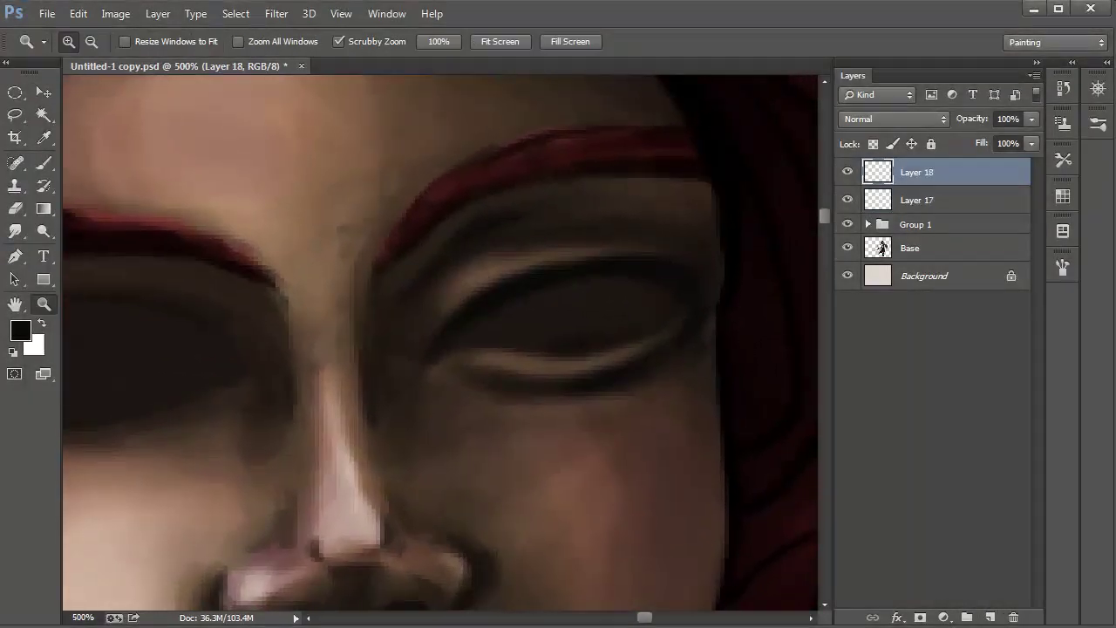
# Paint a white eye white on a new layer, set it to 21% opacity, and erase its edges.
pyautogui.press('b')
pyautogui.press('x')
pyautogui.moveTo(447, 345)
pyautogui.mouseDown()
pyautogui.moveTo(540, 302)
pyautogui.moveTo(443, 347)
pyautogui.moveTo(567, 344)
pyautogui.moveTo(666, 318)
pyautogui.moveTo(645, 281)
pyautogui.moveTo(514, 305)
pyautogui.moveTo(471, 326)
pyautogui.moveTo(627, 318)
pyautogui.moveTo(671, 301)
pyautogui.moveTo(515, 310)
pyautogui.moveTo(650, 283)
pyautogui.moveTo(549, 340)
pyautogui.moveTo(610, 321)
pyautogui.mouseUp()
pyautogui.click(1031, 118)
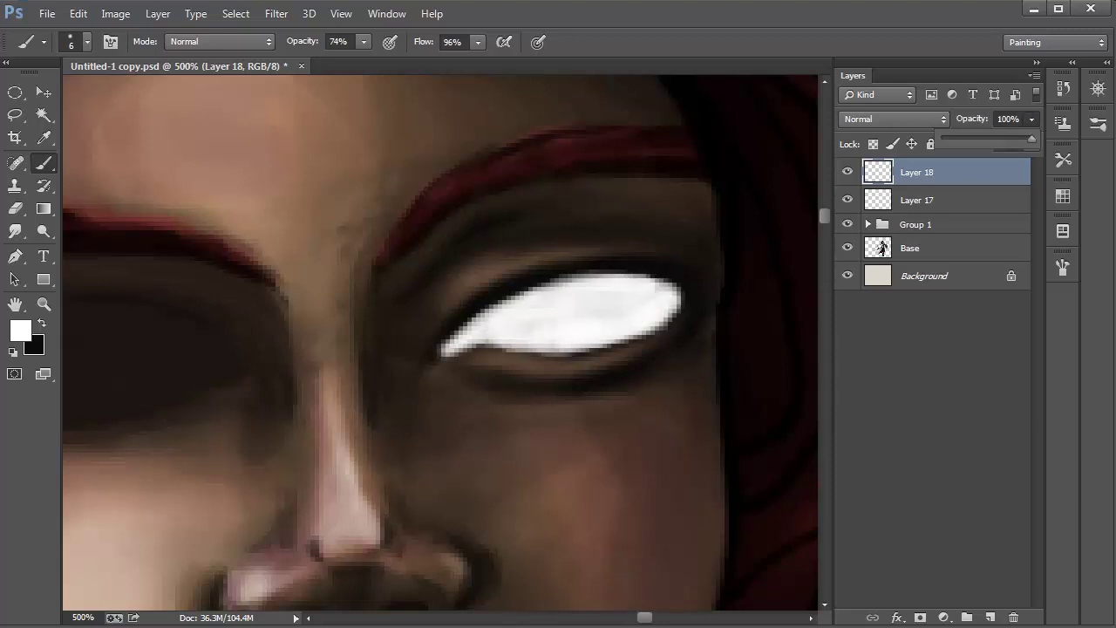
pyautogui.moveTo(1031, 137); pyautogui.dragTo(961, 138)
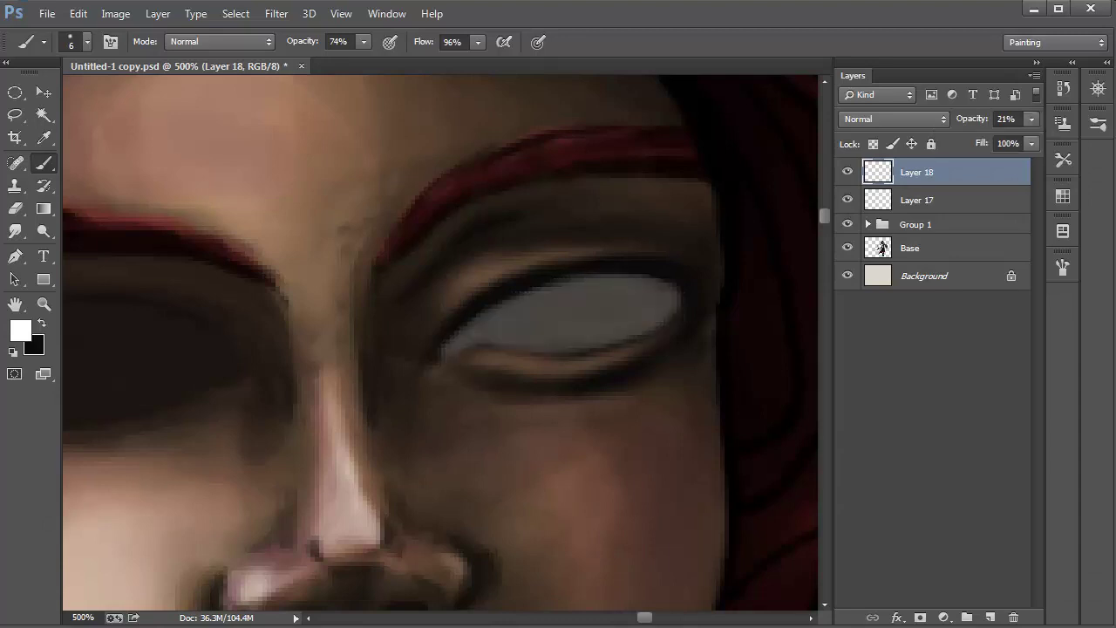
pyautogui.press('e')
pyautogui.moveTo(452, 346)
pyautogui.mouseDown()
pyautogui.moveTo(562, 283)
pyautogui.moveTo(658, 280)
pyautogui.mouseUp()
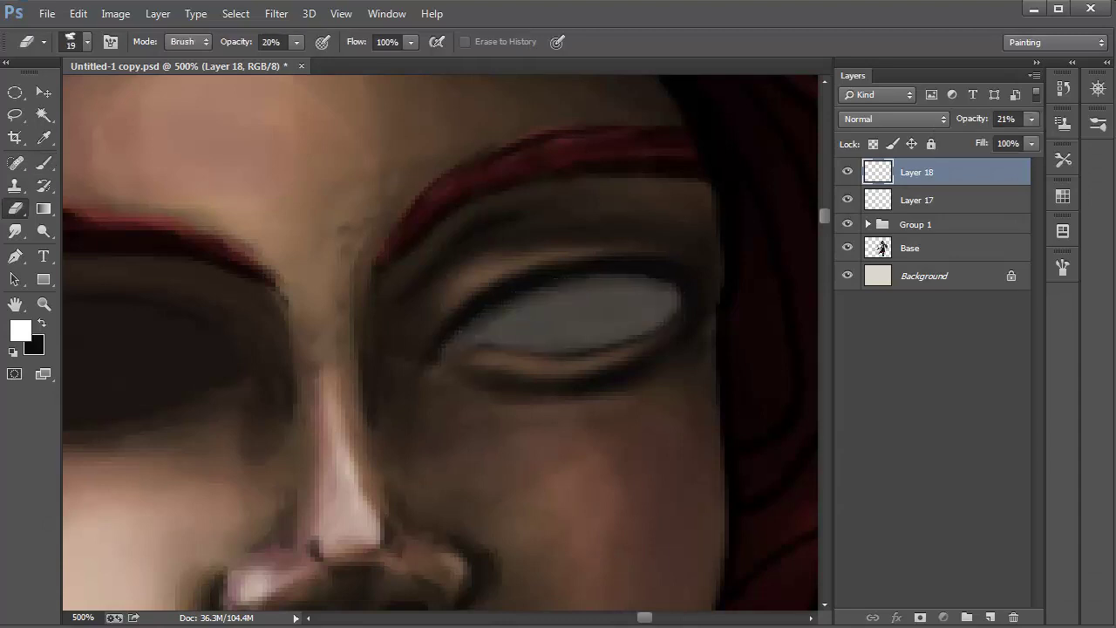
pyautogui.moveTo(580, 347); pyautogui.dragTo(446, 340)
pyautogui.moveTo(636, 285); pyautogui.dragTo(664, 286)
# Draw the dark iris outline with a 3 px black brush.
pyautogui.press('b')
pyautogui.press('x')
pyautogui.rightClick(484, 225)
pyautogui.press('Return')
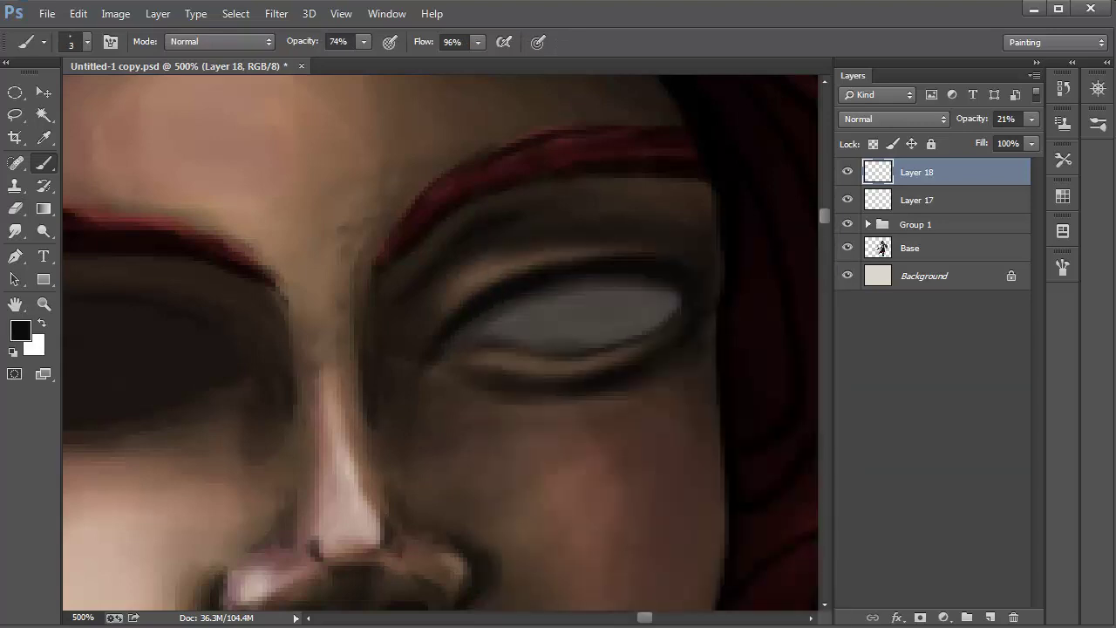
pyautogui.moveTo(539, 305); pyautogui.dragTo(548, 350)
pyautogui.moveTo(643, 291); pyautogui.dragTo(646, 334)
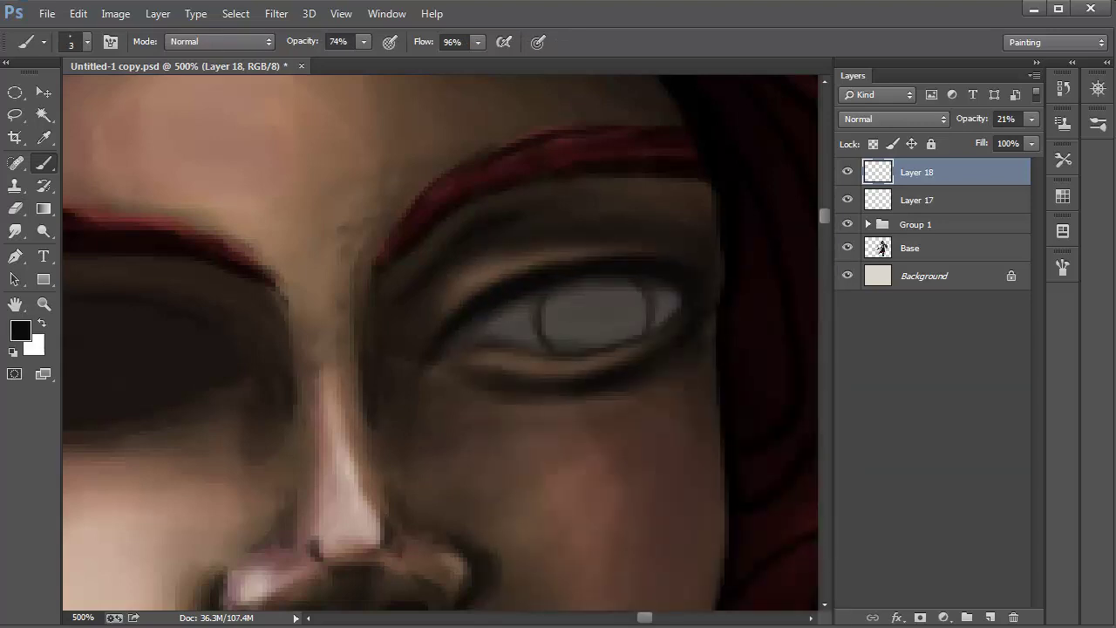
pyautogui.moveTo(535, 314); pyautogui.dragTo(534, 347)
pyautogui.moveTo(653, 299); pyautogui.dragTo(624, 340)
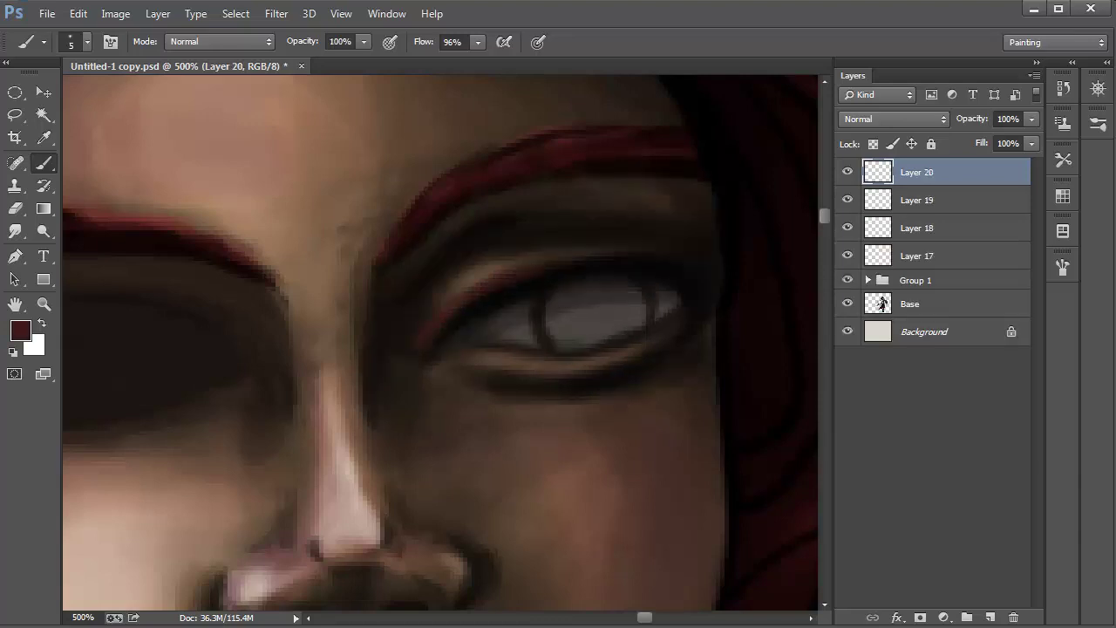
# Extend the red lid line, tint the iris reddish, blend it in Color Dodge, and add Layer 21.
pyautogui.moveTo(711, 189)
pyautogui.mouseDown()
pyautogui.moveTo(718, 197)
pyautogui.moveTo(707, 180)
pyautogui.mouseUp()
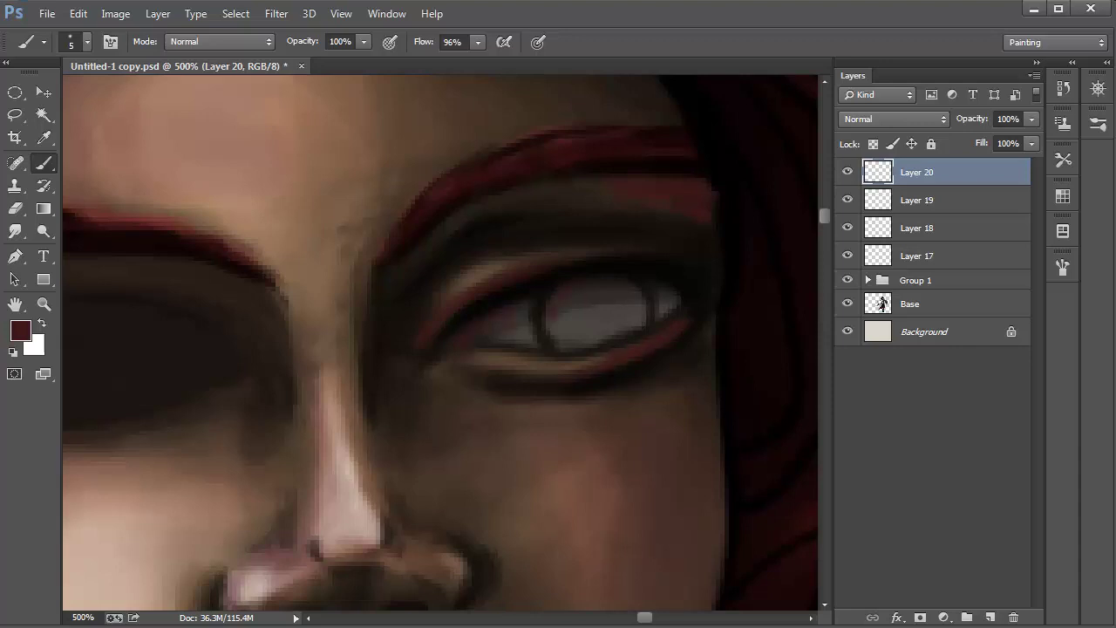
pyautogui.moveTo(551, 330)
pyautogui.mouseDown()
pyautogui.moveTo(559, 294)
pyautogui.moveTo(582, 285)
pyautogui.moveTo(635, 296)
pyautogui.moveTo(605, 321)
pyautogui.mouseUp()
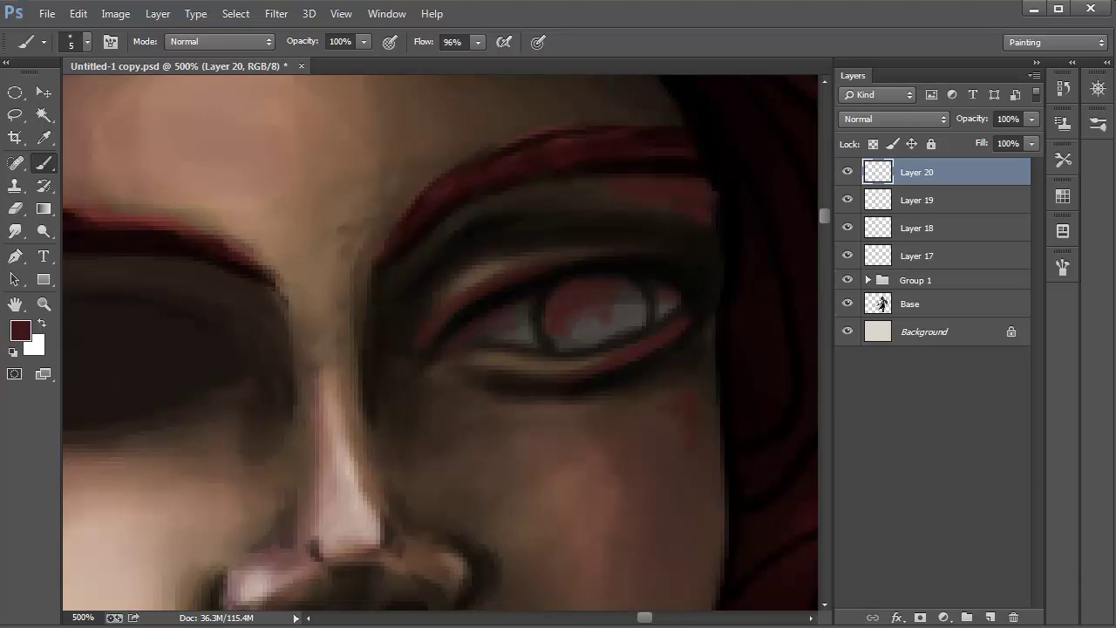
pyautogui.click(894, 119)
pyautogui.click(872, 343)
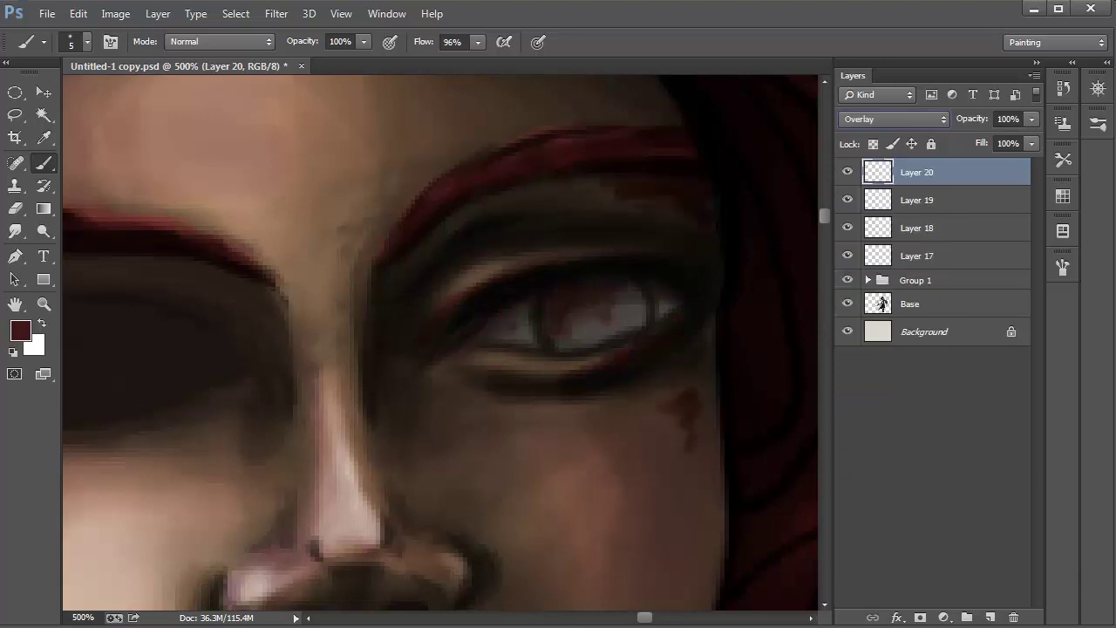
pyautogui.click(893, 118)
pyautogui.click(871, 361)
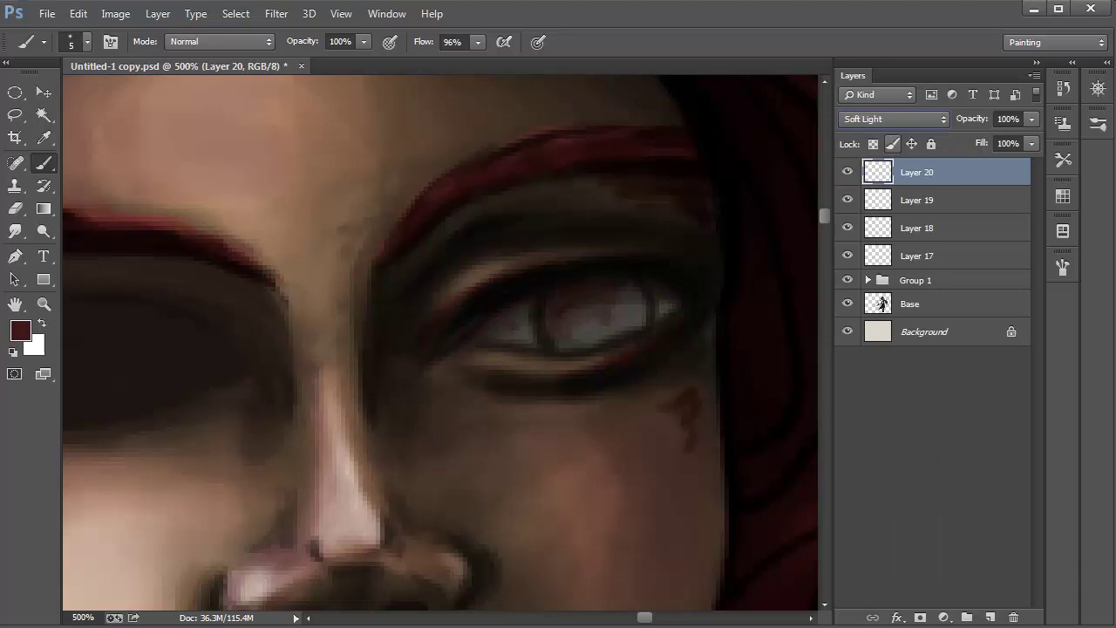
pyautogui.click(894, 119)
pyautogui.click(872, 290)
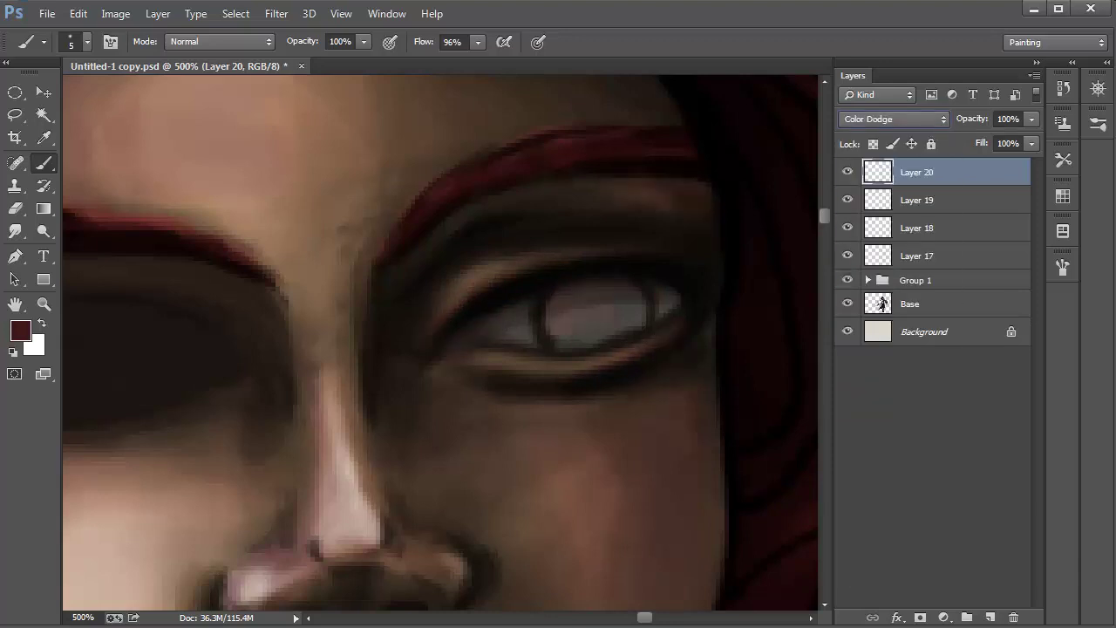
pyautogui.click(990, 617)
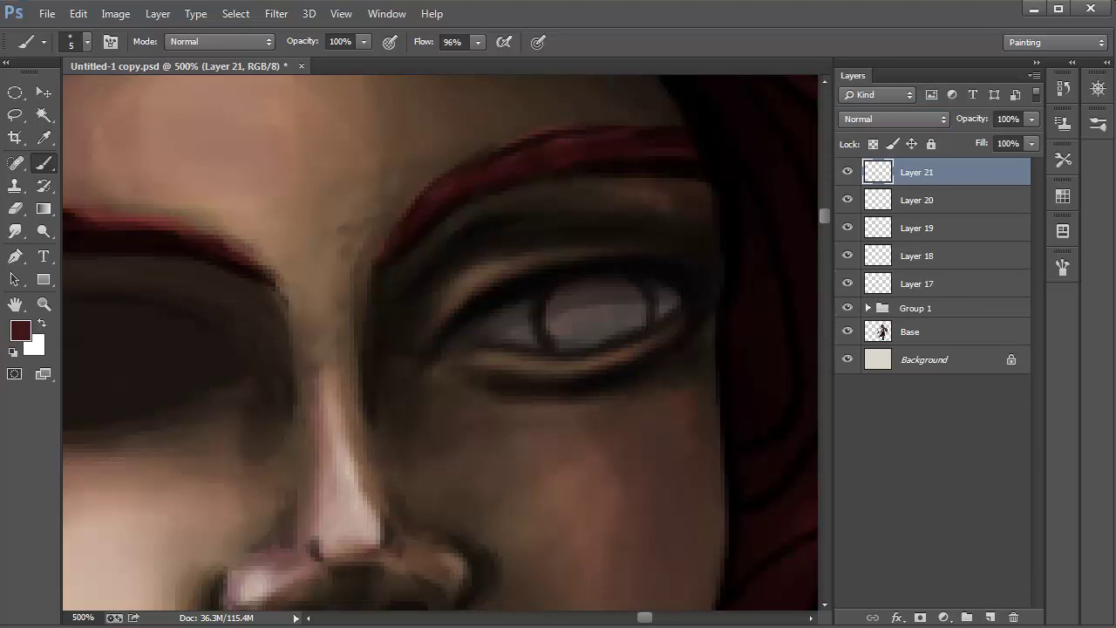
# Paint soft white highlights across the iris at 14% brush opacity.
pyautogui.press('x')
pyautogui.click(516, 324)
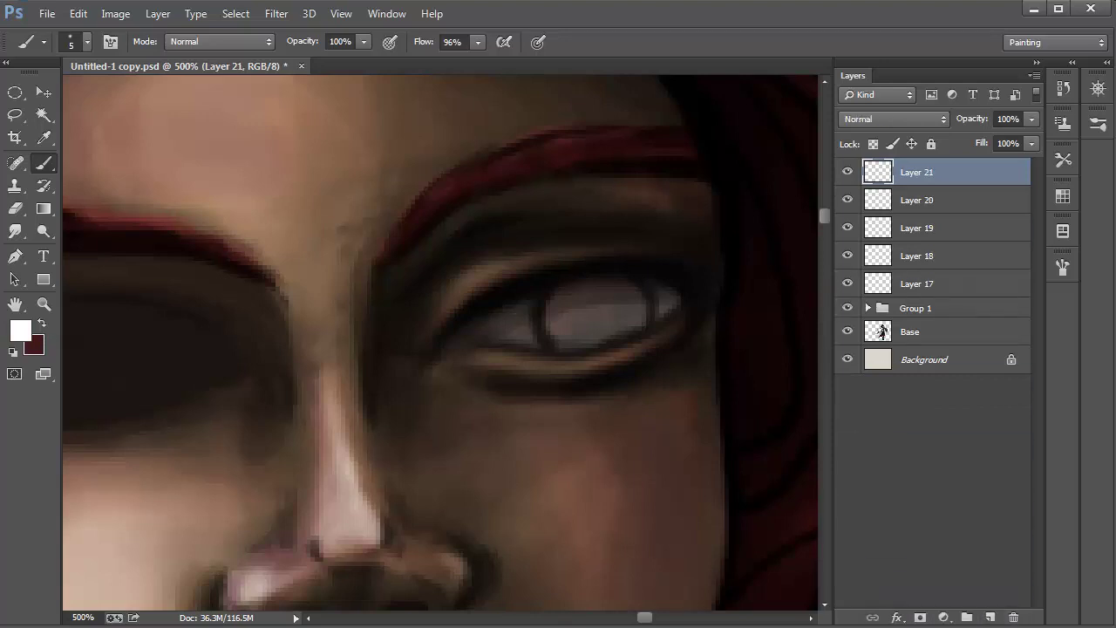
pyautogui.rightClick(515, 226)
pyautogui.press('Escape')
pyautogui.press('1')
pyautogui.press('4')
pyautogui.moveTo(566, 310)
pyautogui.mouseDown()
pyautogui.moveTo(488, 333)
pyautogui.moveTo(527, 331)
pyautogui.moveTo(464, 336)
pyautogui.mouseUp()
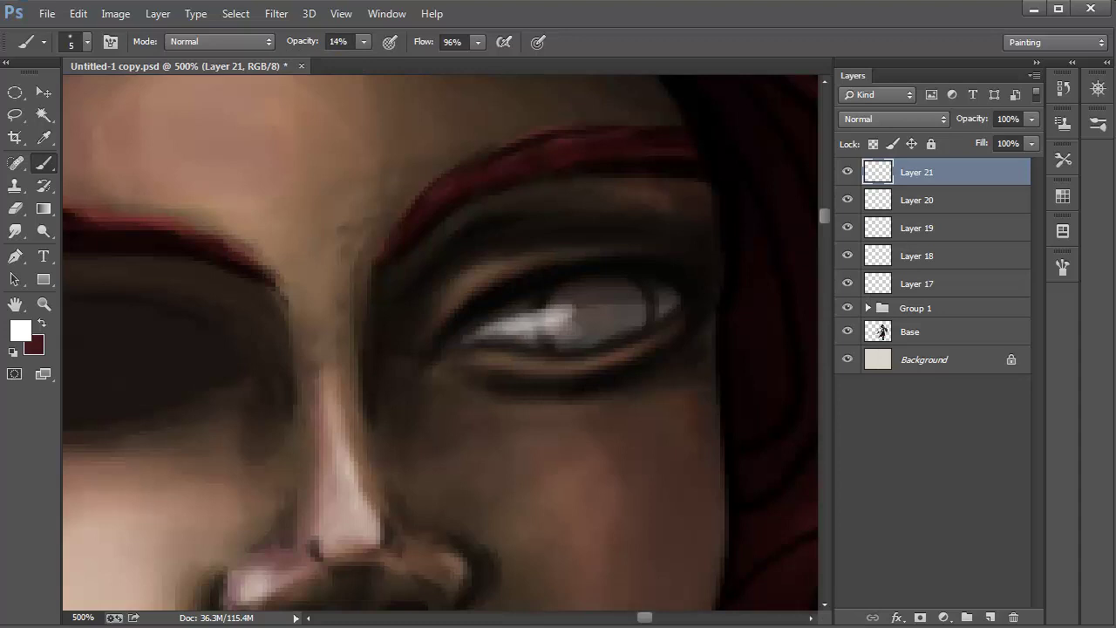
pyautogui.moveTo(675, 296); pyautogui.dragTo(642, 310)
# Add Layer 22 and paint the iris dark red, adding near-black red spots at 100% opacity.
pyautogui.hotkey('ctrl', 'shift', 'alt', 'n')
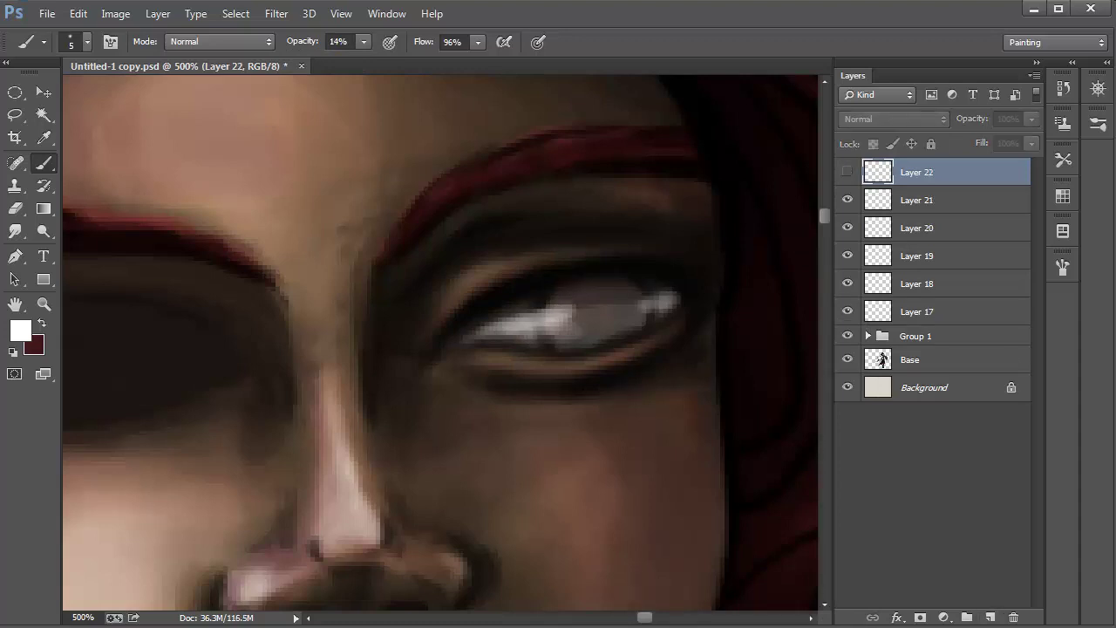
pyautogui.hotkey('ctrl', '[')
pyautogui.hotkey('ctrl', 'z')
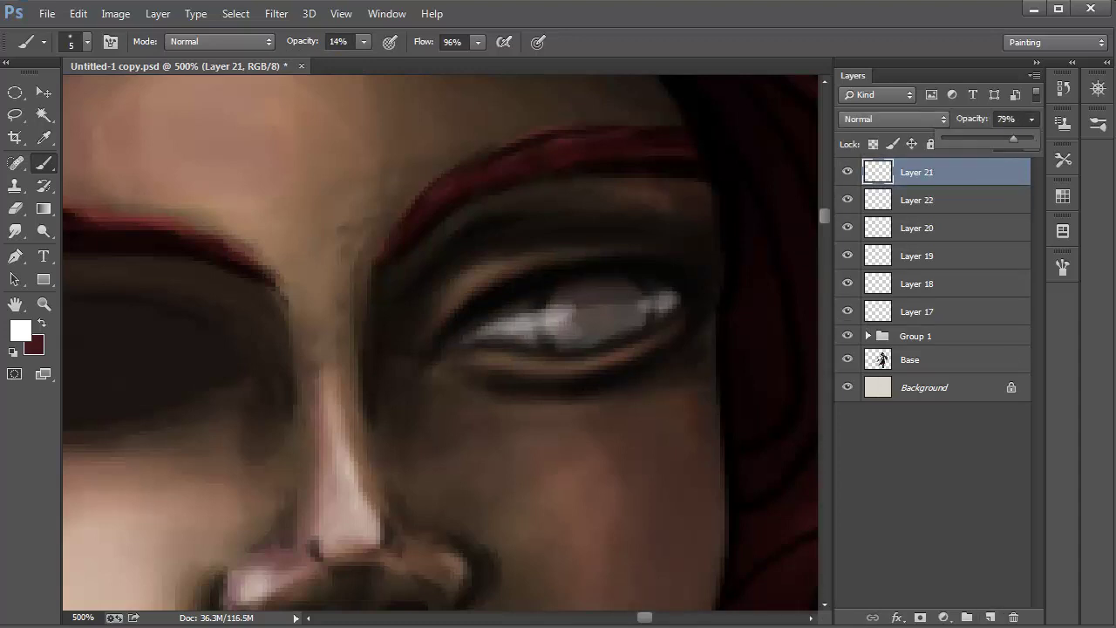
pyautogui.hotkey('ctrl', 'z')
pyautogui.press('x')
pyautogui.moveTo(556, 322); pyautogui.dragTo(560, 333)
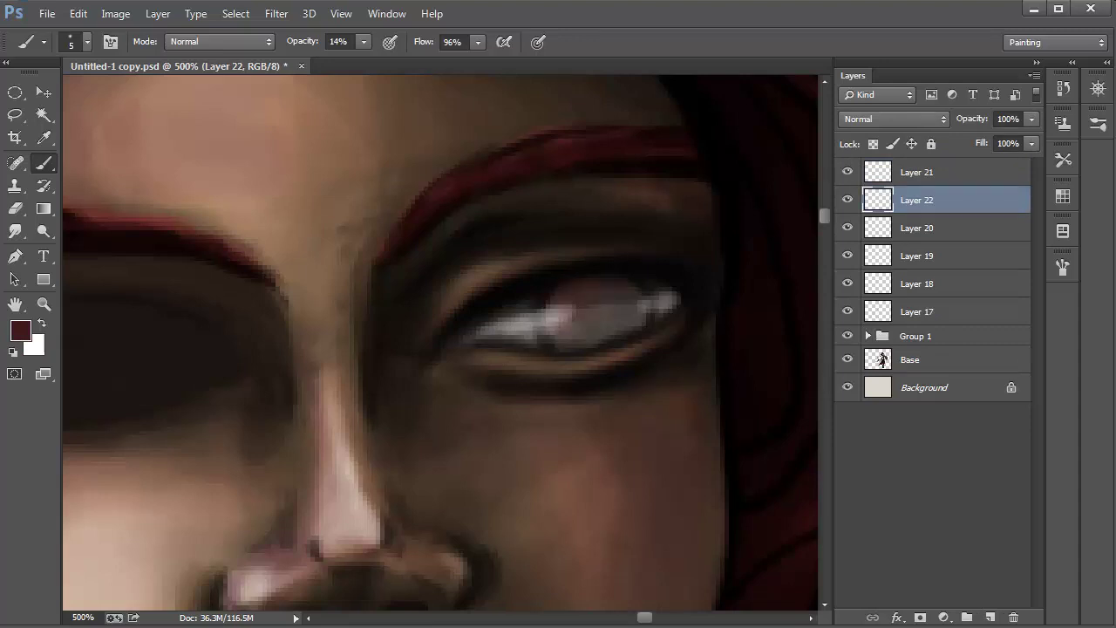
pyautogui.press('0')
pyautogui.moveTo(575, 278)
pyautogui.mouseDown()
pyautogui.moveTo(557, 330)
pyautogui.moveTo(602, 340)
pyautogui.moveTo(641, 305)
pyautogui.moveTo(580, 318)
pyautogui.moveTo(623, 314)
pyautogui.mouseUp()
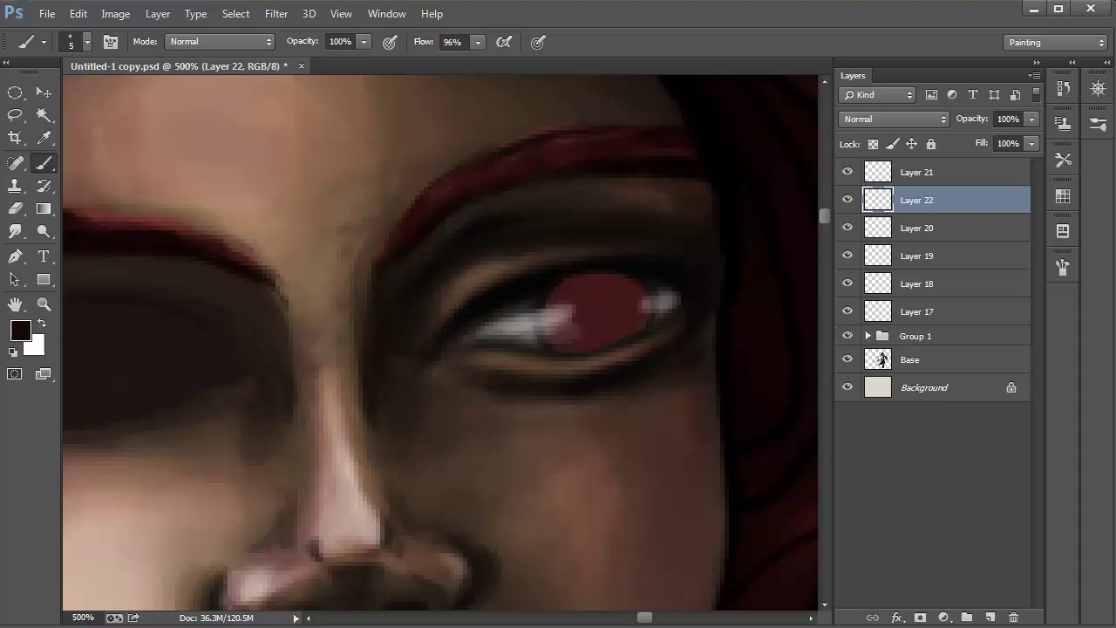
pyautogui.moveTo(554, 297)
pyautogui.mouseDown()
pyautogui.moveTo(620, 279)
pyautogui.moveTo(606, 323)
pyautogui.moveTo(547, 309)
pyautogui.mouseUp()
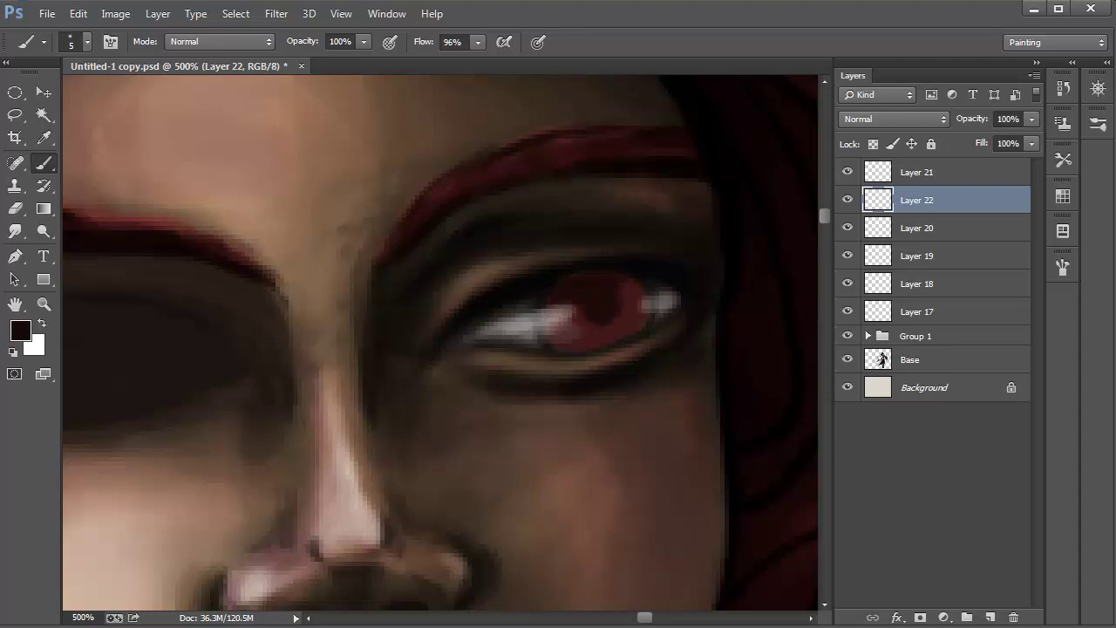
pyautogui.moveTo(640, 281); pyautogui.dragTo(624, 291)
pyautogui.moveTo(596, 310); pyautogui.dragTo(577, 326)
pyautogui.moveTo(621, 296); pyautogui.dragTo(640, 294)
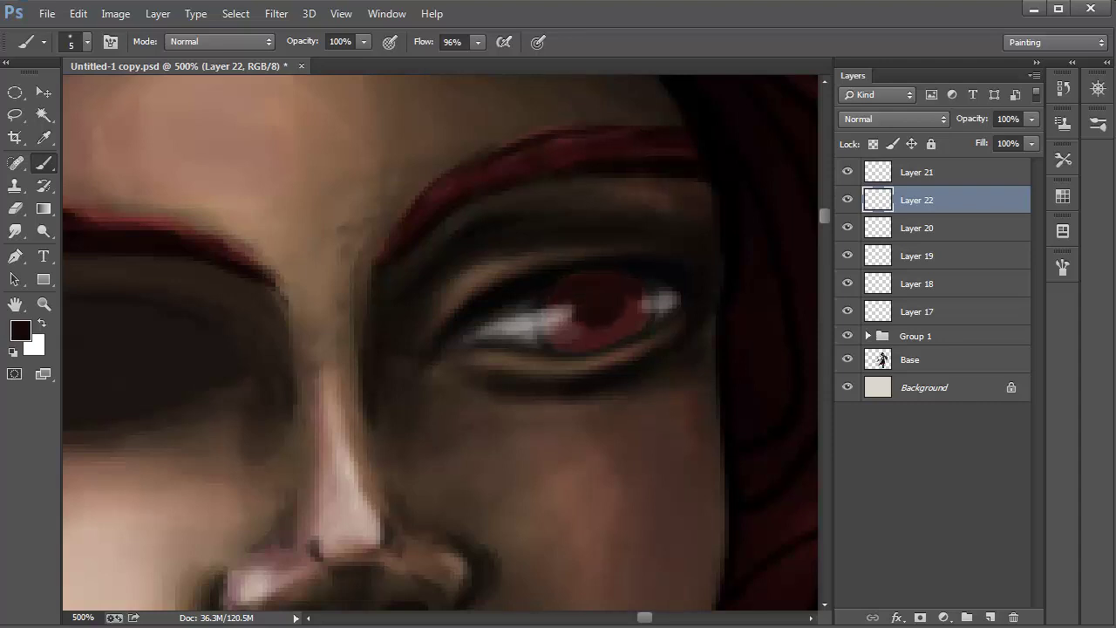
# Pick a new paint colour and add small bright red strokes on the iris.
pyautogui.press('i')
pyautogui.click(20, 330)
pyautogui.press('Return')
pyautogui.press('b')
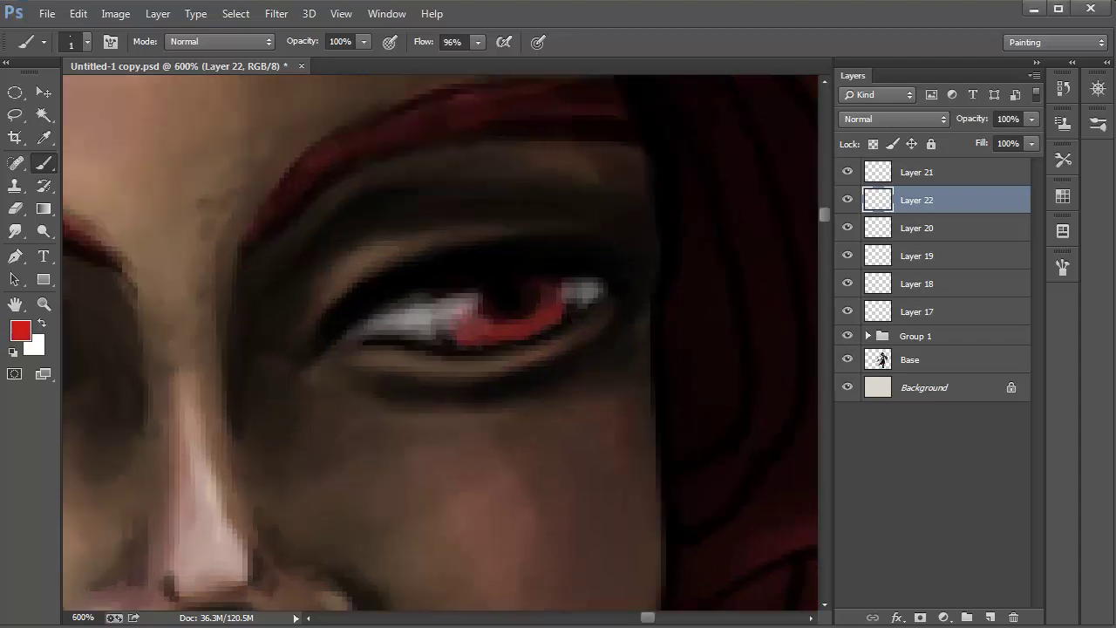
pyautogui.moveTo(453, 328)
pyautogui.mouseDown()
pyautogui.moveTo(471, 312)
pyautogui.moveTo(450, 324)
pyautogui.moveTo(504, 337)
pyautogui.moveTo(553, 293)
pyautogui.moveTo(540, 321)
pyautogui.mouseUp()
# Dab white highlight strokes along the iris's upper and outer edges.
pyautogui.press('x')
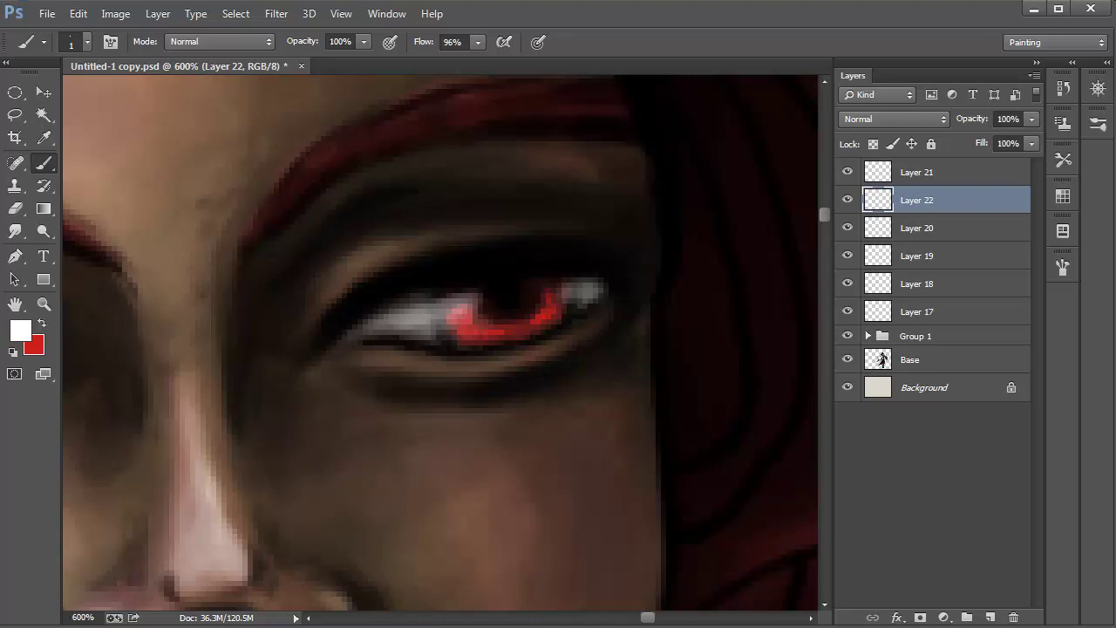
pyautogui.click(486, 295)
pyautogui.moveTo(481, 291)
pyautogui.mouseDown()
pyautogui.moveTo(494, 304)
pyautogui.moveTo(389, 324)
pyautogui.mouseUp()
pyautogui.click(462, 299)
pyautogui.moveTo(577, 284); pyautogui.dragTo(540, 291)
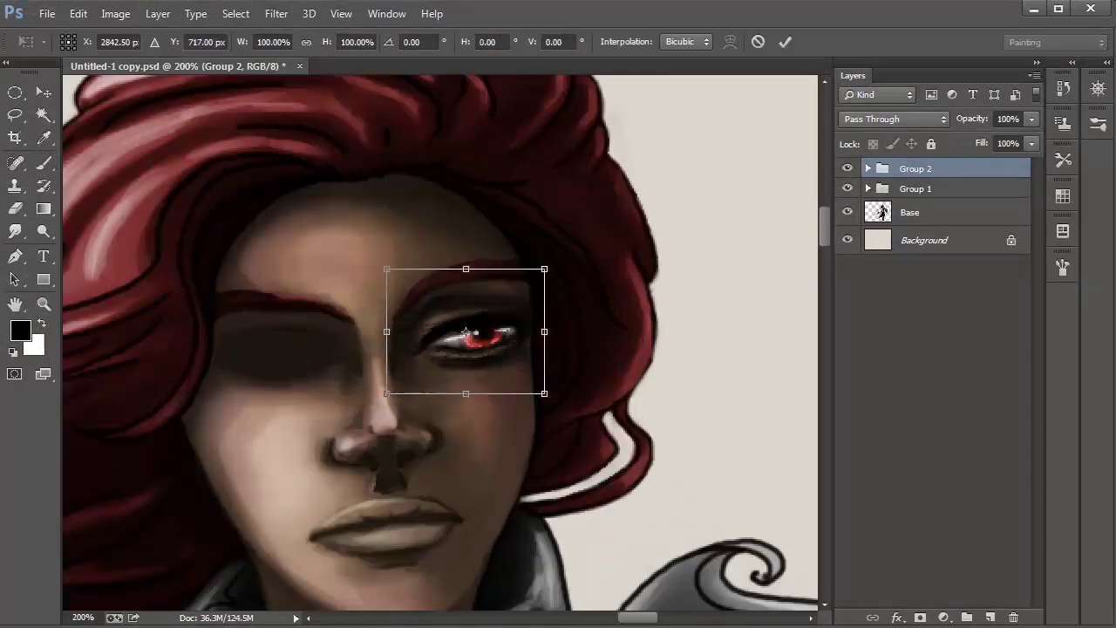
# Scale the Group 2 eye to about 93%, raise and tilt it, comparing before and after.
pyautogui.moveTo(543, 269); pyautogui.dragTo(533, 278)
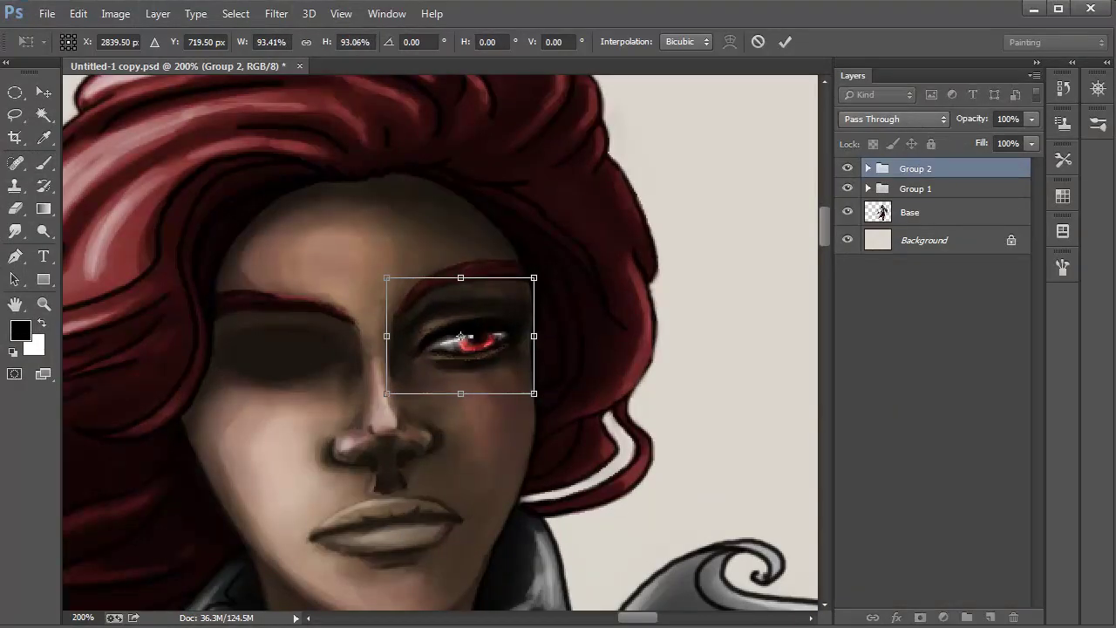
pyautogui.moveTo(460, 335); pyautogui.dragTo(461, 327)
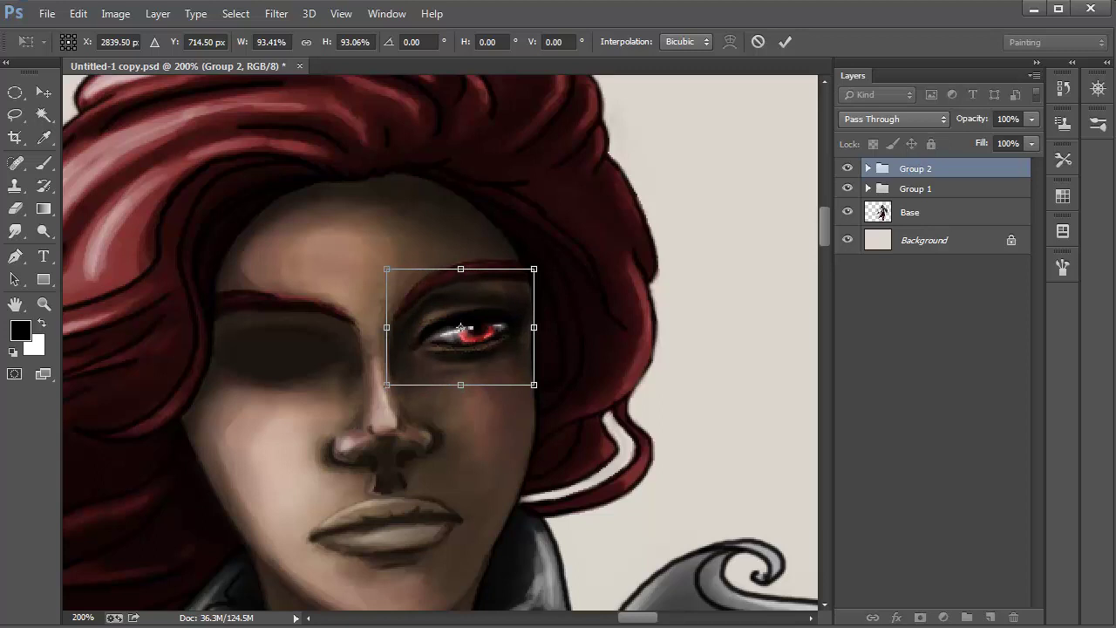
pyautogui.moveTo(570, 300); pyautogui.dragTo(571, 312)
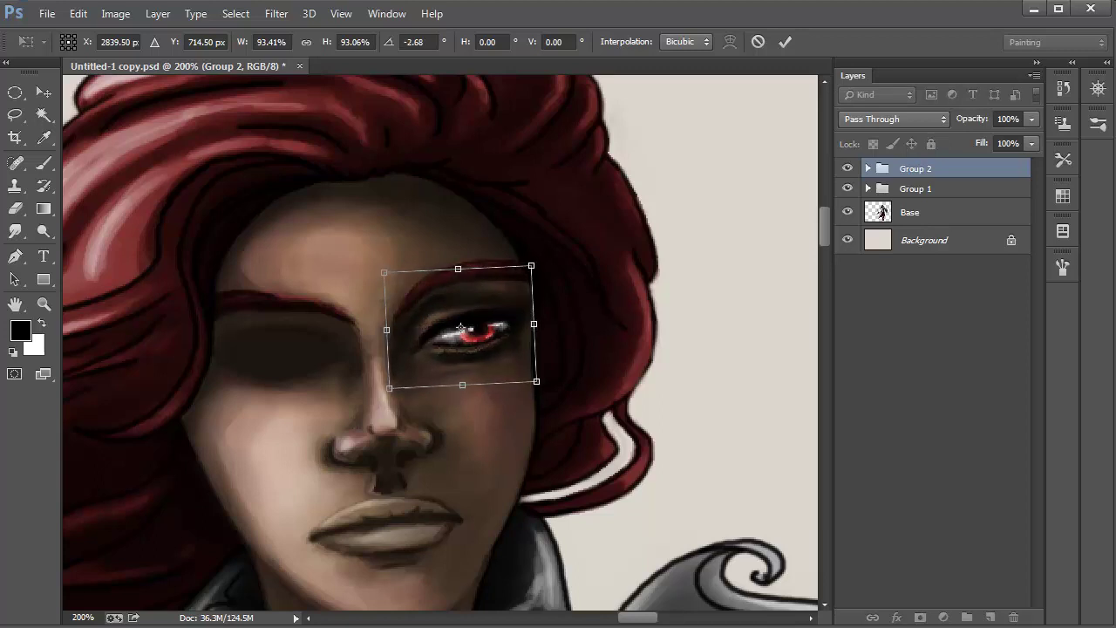
pyautogui.press('Return')
pyautogui.press('b')
pyautogui.hotkey('ctrl', '-')
pyautogui.hotkey('ctrl', '-')
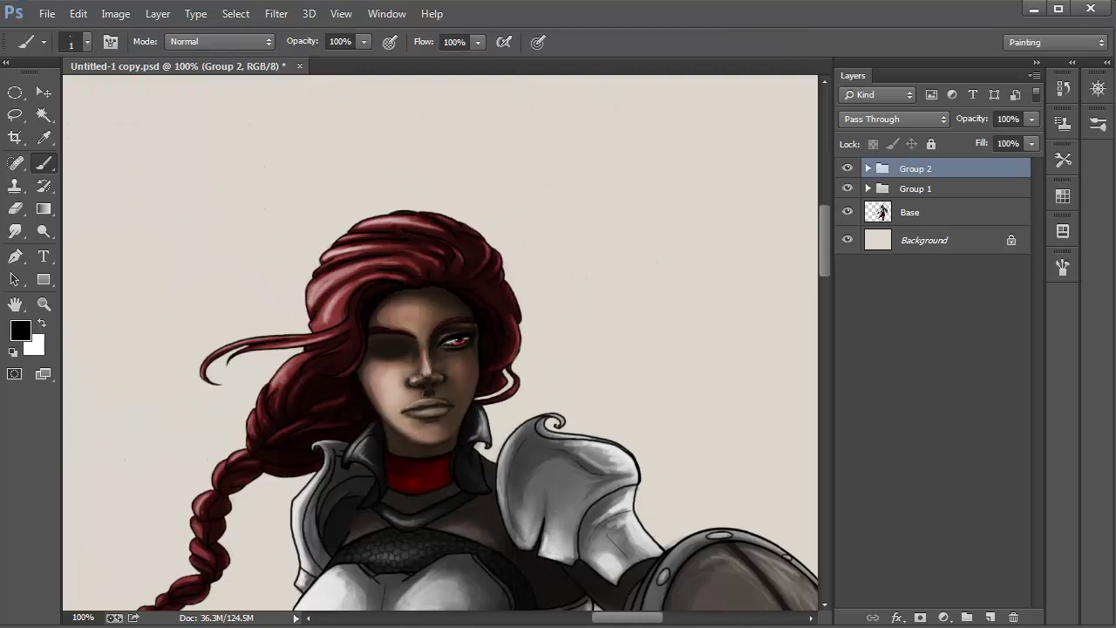
pyautogui.hotkey('ctrl', 'z')
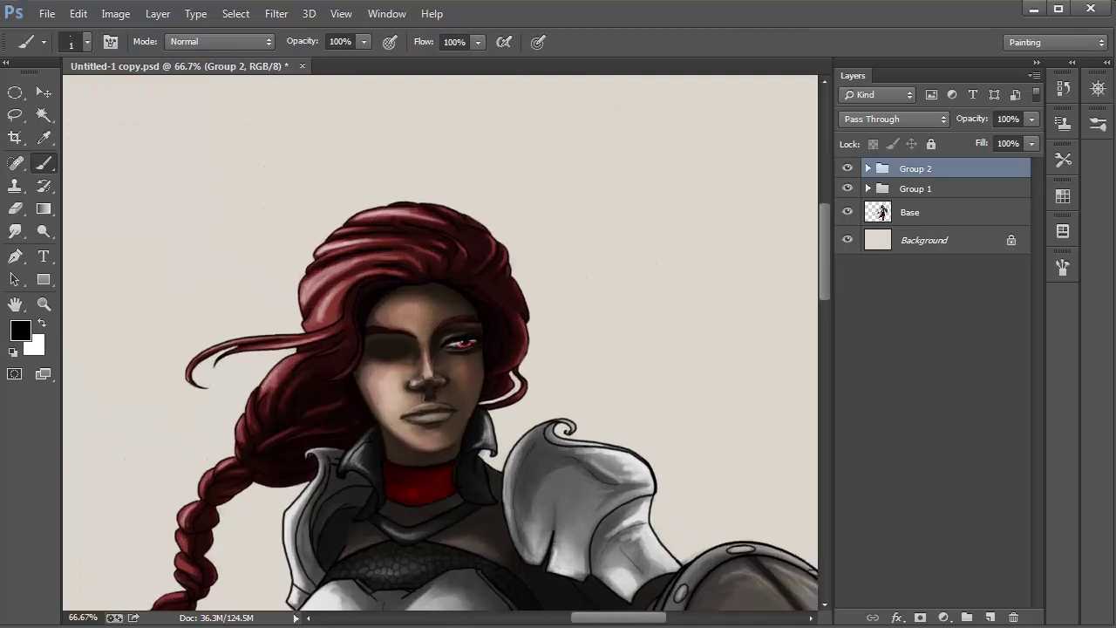
pyautogui.hotkey('ctrl', '+')
pyautogui.hotkey('ctrl', '+')
pyautogui.hotkey('ctrl', 't')
pyautogui.press('Return')
# Check the whole figure at 200% zoom, then duplicate the eye group as Group 2 copy.
pyautogui.press('b')
pyautogui.hotkey('ctrl', '-')
pyautogui.hotkey('ctrl', '-')
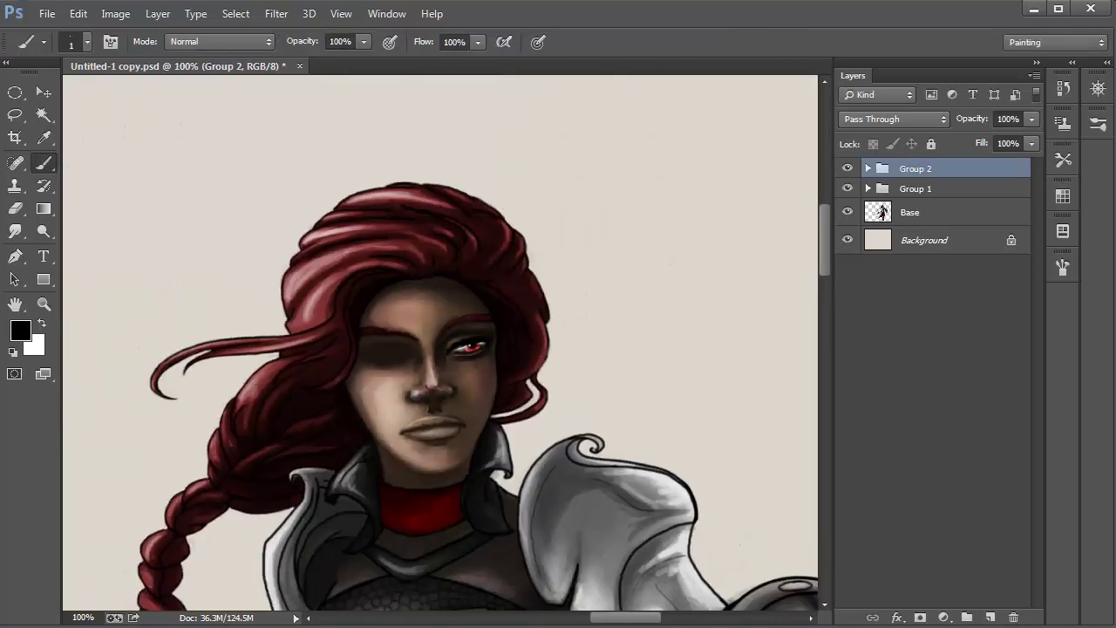
pyautogui.hotkey('ctrl', '+')
pyautogui.hotkey('ctrl', '+')
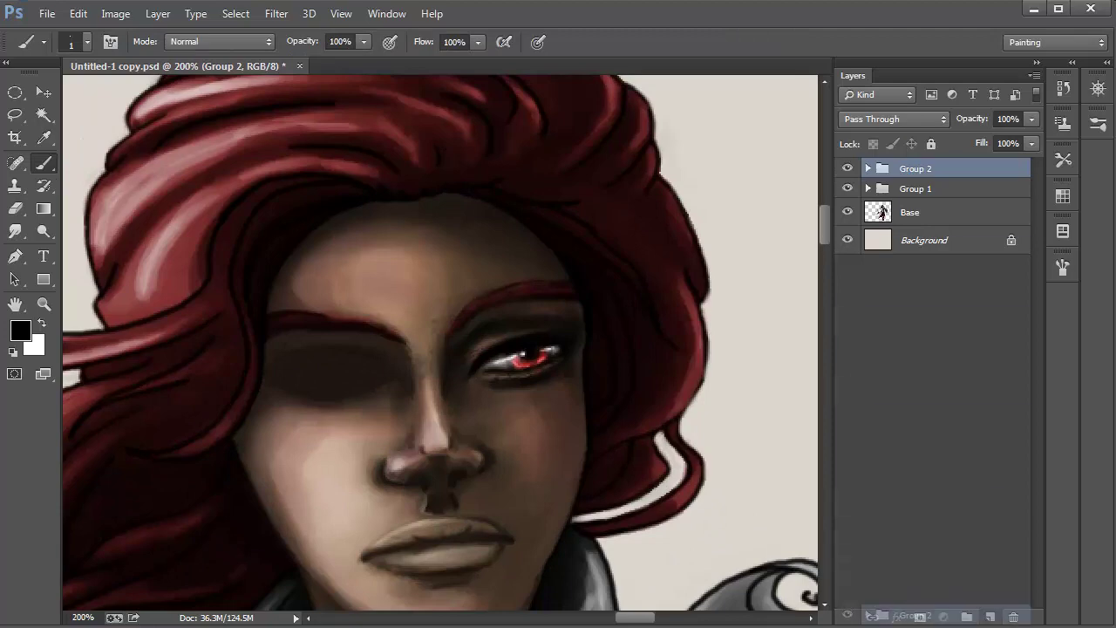
pyautogui.hotkey('ctrl', 'j')
pyautogui.hotkey('ctrl', 't')
# Mirror the copied red eye horizontally and move it onto the other eye.
pyautogui.rightClick(553, 343)
pyautogui.click(610, 598)
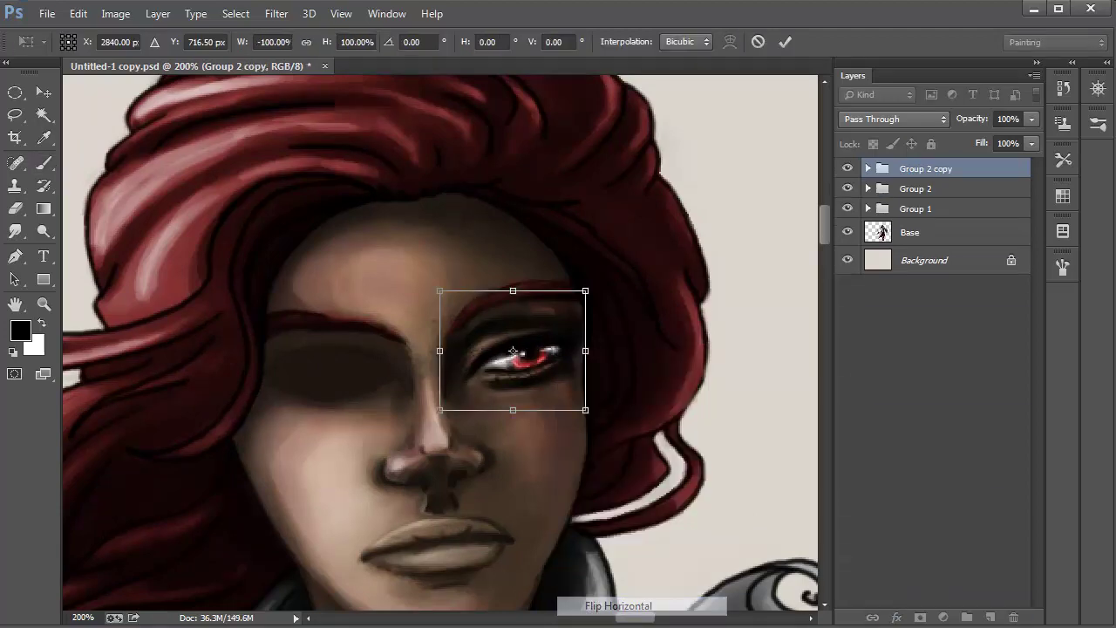
pyautogui.moveTo(610, 287); pyautogui.dragTo(641, 316)
pyautogui.moveTo(504, 333); pyautogui.dragTo(336, 368)
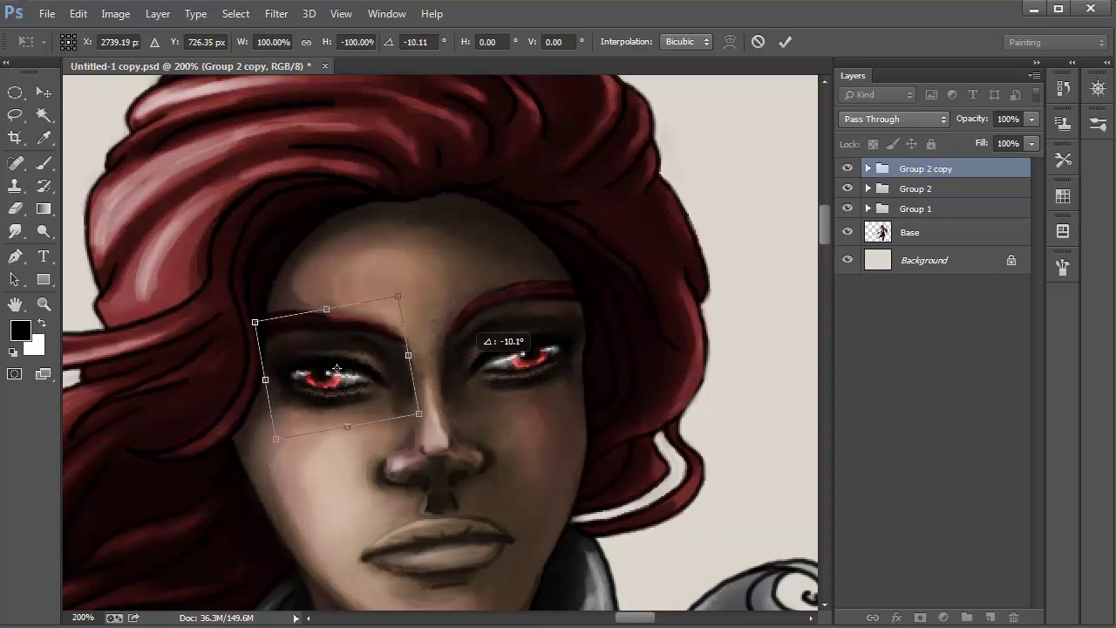
# Widen the mirrored eye to about 106%, tilt it to about -10.6°, and apply the transform.
pyautogui.moveTo(266, 384); pyautogui.dragTo(256, 381)
pyautogui.moveTo(468, 302); pyautogui.dragTo(475, 317)
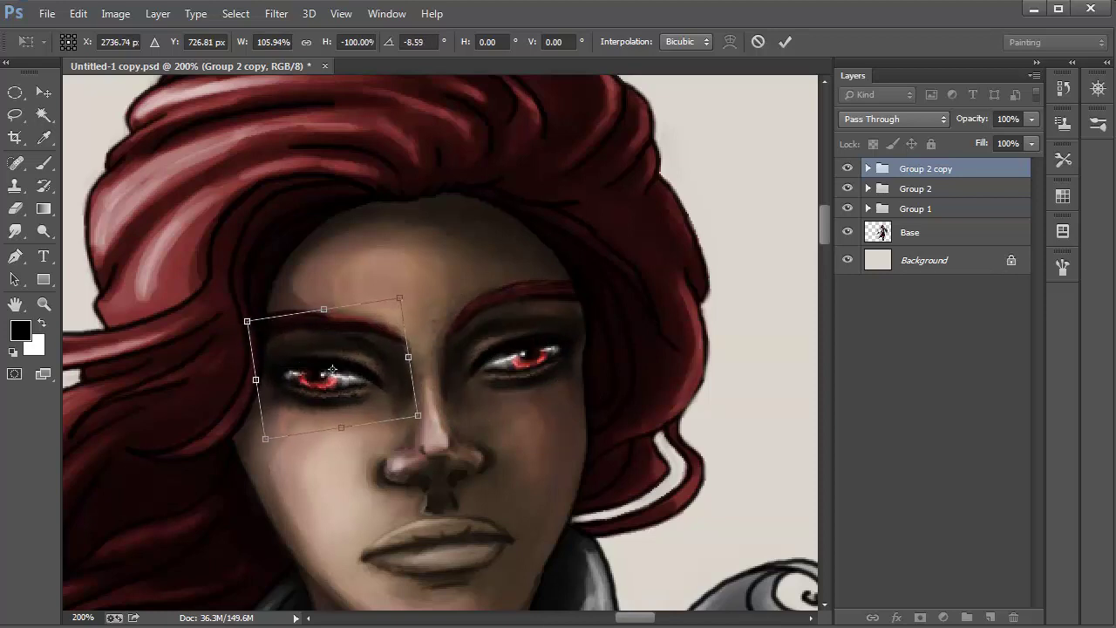
pyautogui.moveTo(332, 370); pyautogui.dragTo(338, 363)
pyautogui.moveTo(466, 323); pyautogui.dragTo(465, 319)
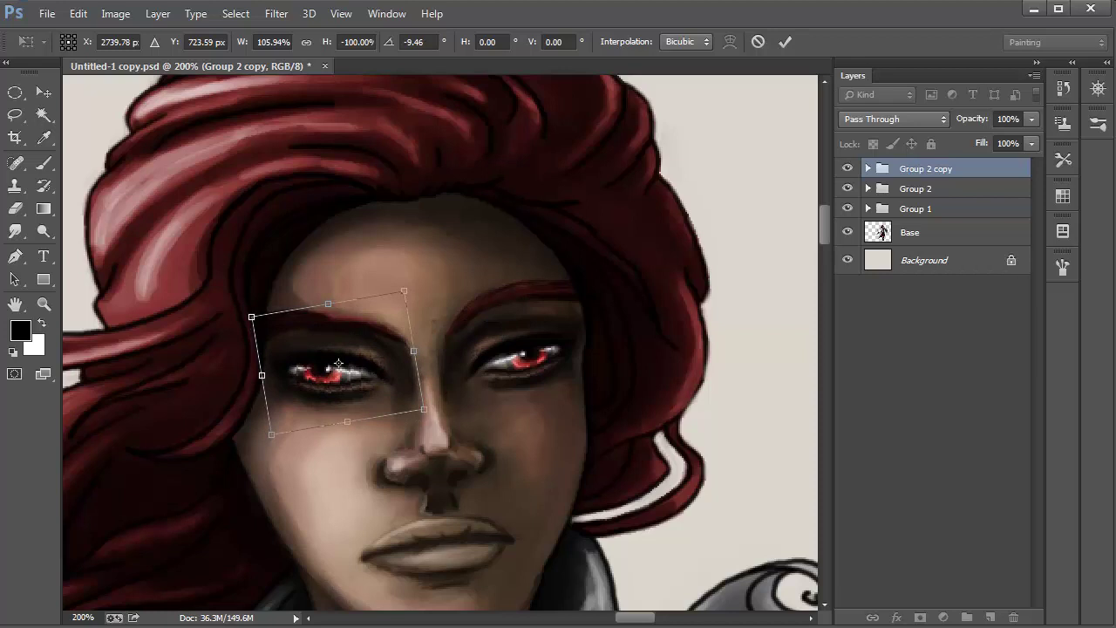
pyautogui.moveTo(254, 313); pyautogui.dragTo(262, 321)
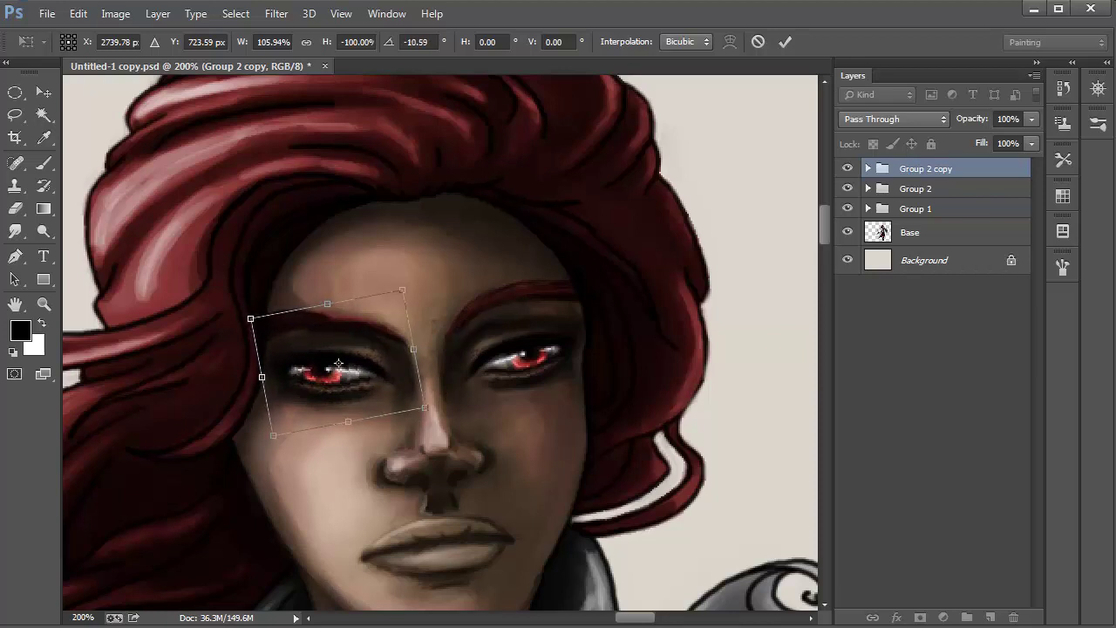
pyautogui.moveTo(409, 287); pyautogui.dragTo(410, 288)
pyautogui.moveTo(338, 363); pyautogui.dragTo(336, 366)
pyautogui.press('Return')
# Zoom to 400% on both eyes and use Merge Group to flatten Group 2 copy into one layer.
pyautogui.press('b')
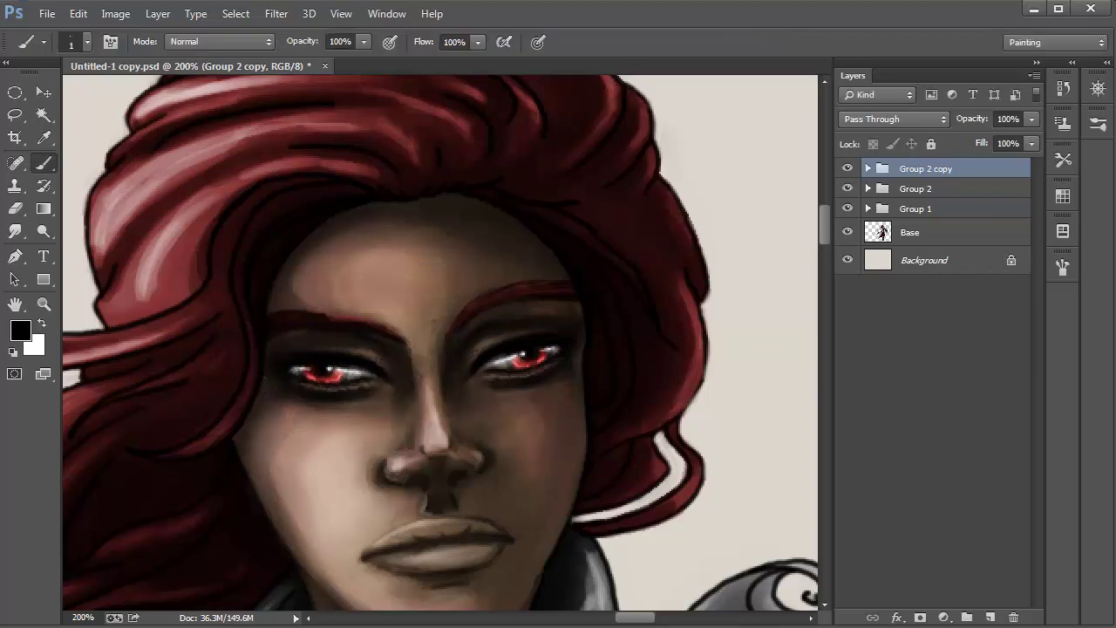
pyautogui.press('z')
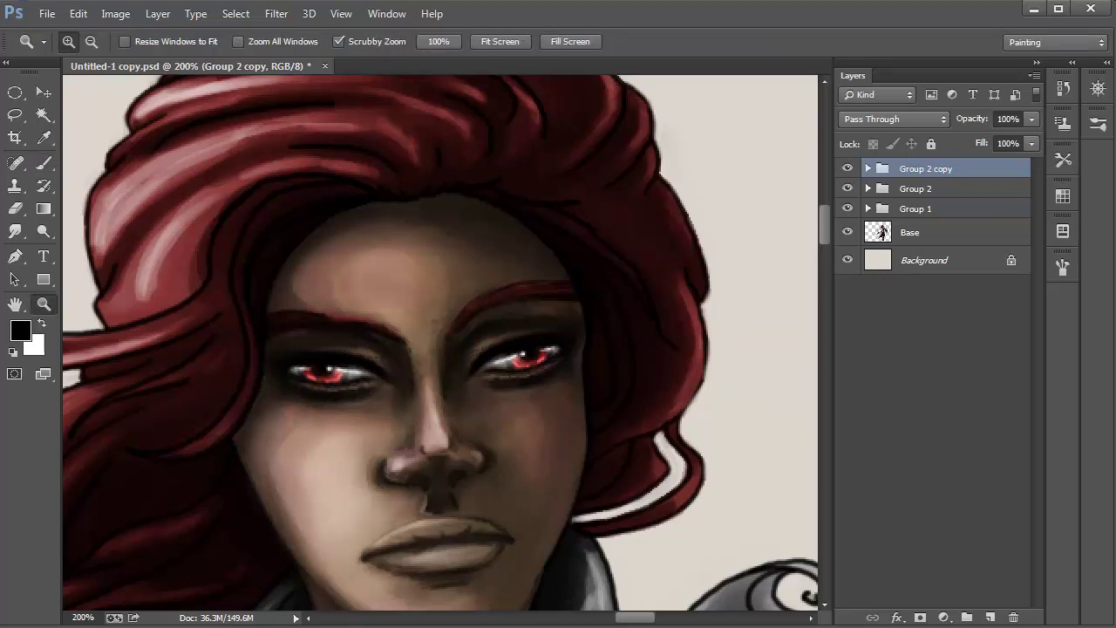
pyautogui.click(310, 390)
pyautogui.press('l')
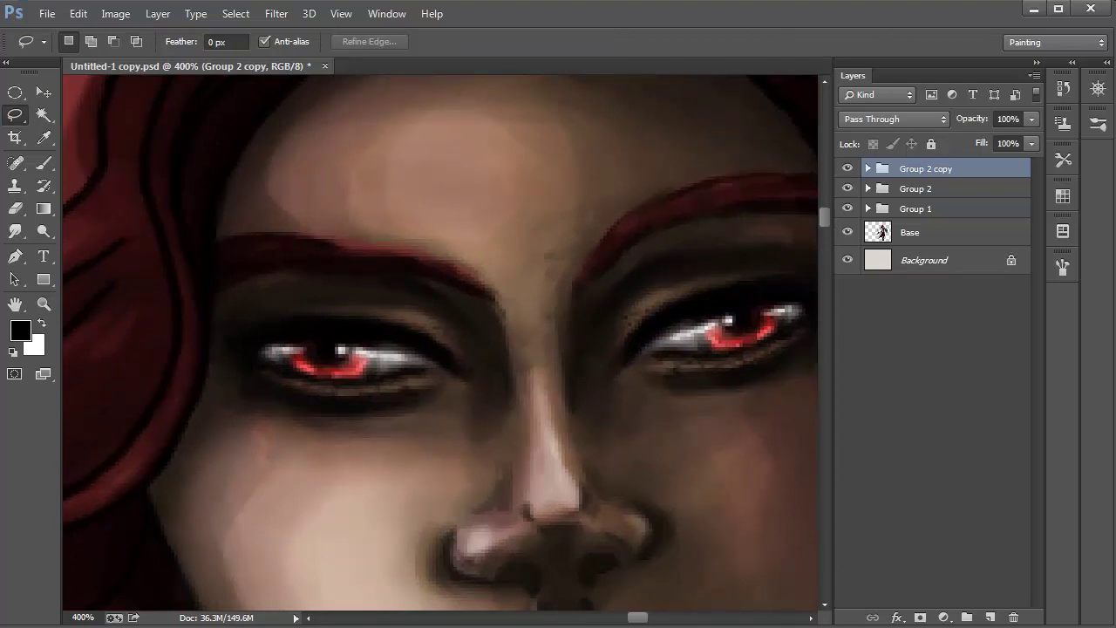
pyautogui.click(1033, 75)
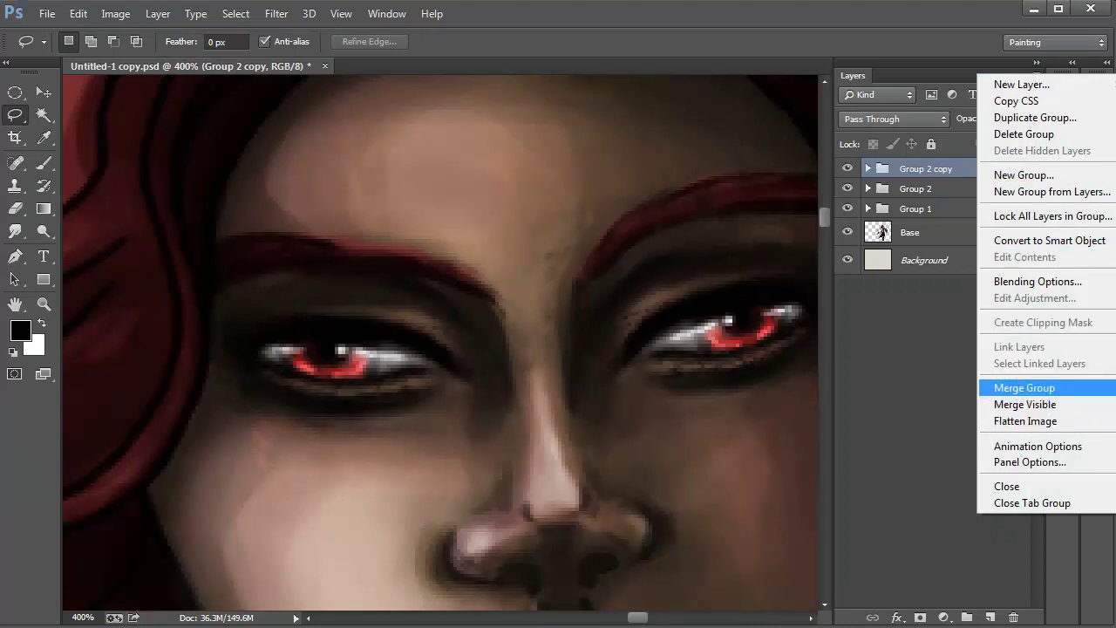
pyautogui.click(1025, 387)
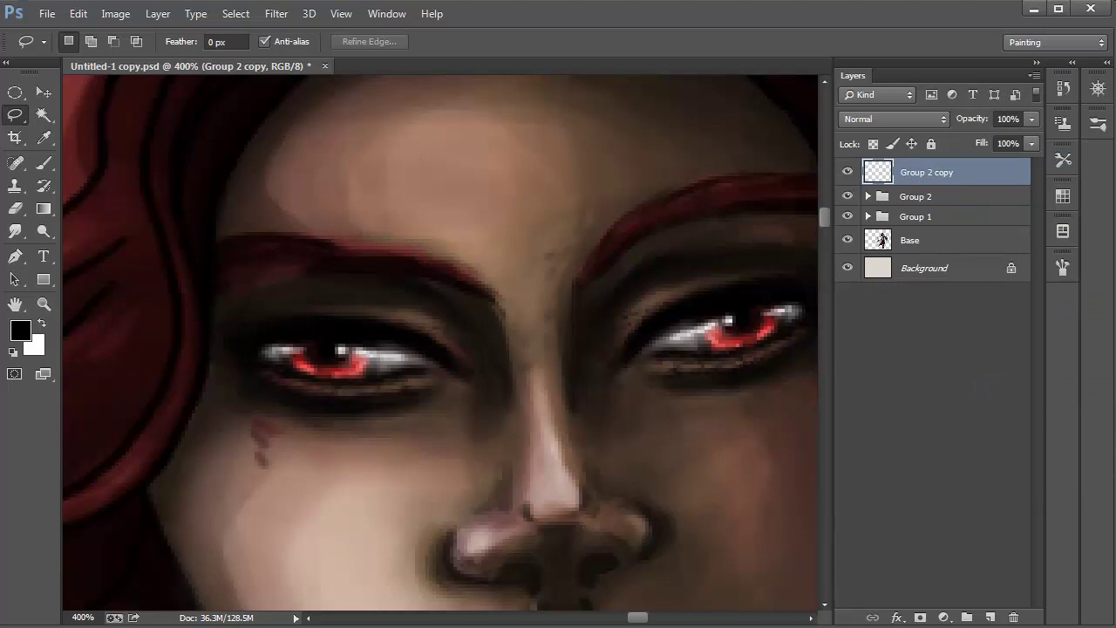
# Lasso the left-hand eye, flip it horizontally, tilt it about 7.4°, and deselect.
pyautogui.press('e')
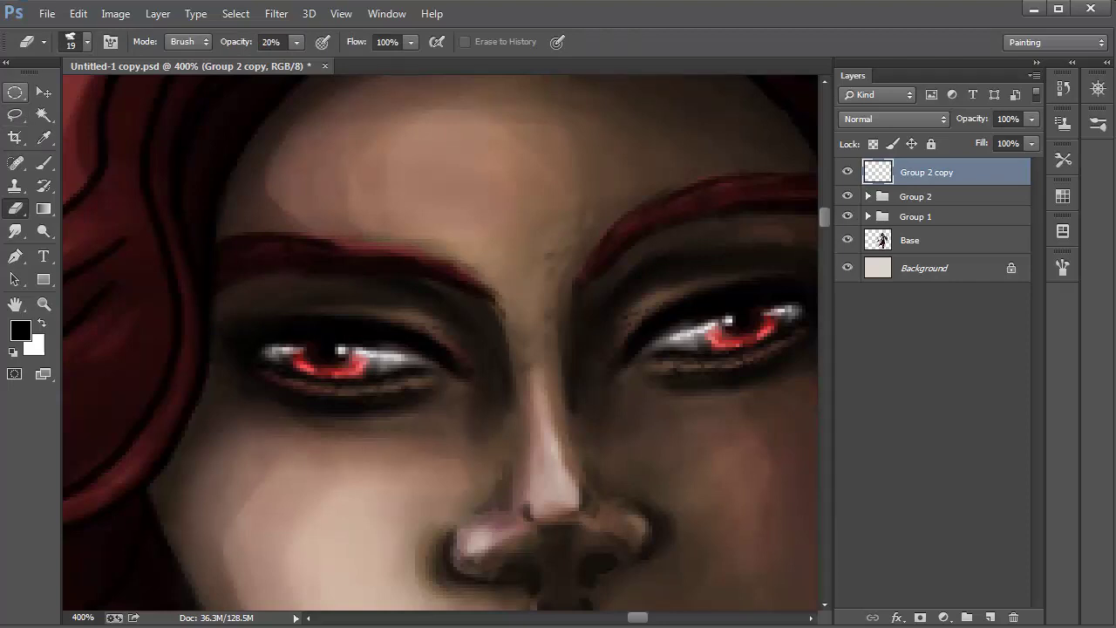
pyautogui.press('l')
pyautogui.moveTo(437, 364)
pyautogui.mouseDown()
pyautogui.moveTo(401, 344)
pyautogui.moveTo(261, 344)
pyautogui.moveTo(265, 364)
pyautogui.moveTo(297, 375)
pyautogui.mouseUp()
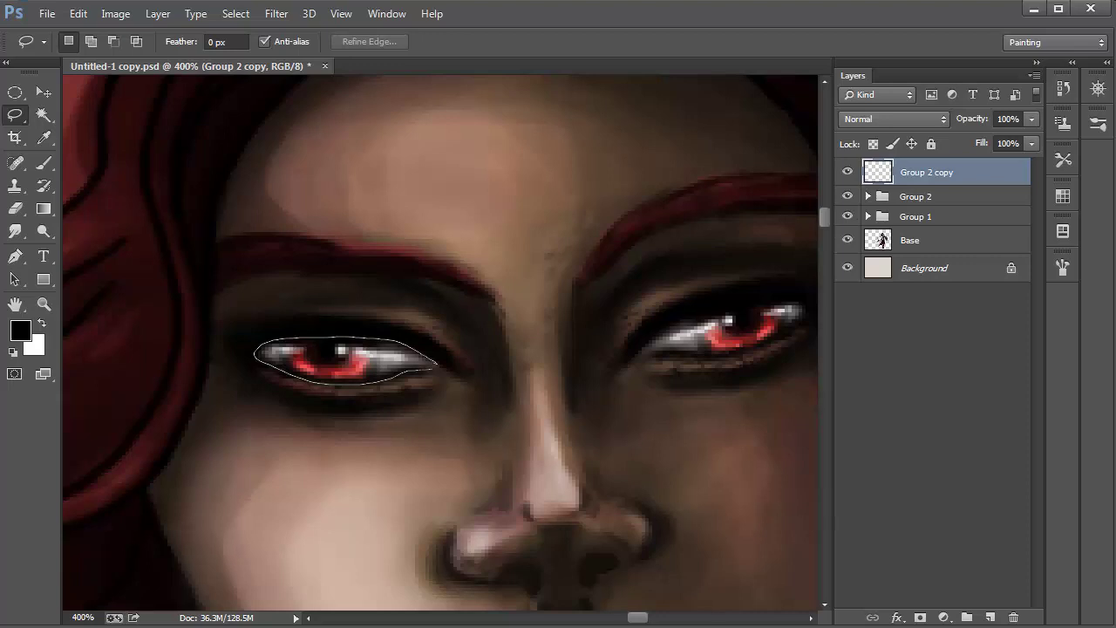
pyautogui.moveTo(434, 367); pyautogui.dragTo(437, 365)
pyautogui.hotkey('ctrl', 't')
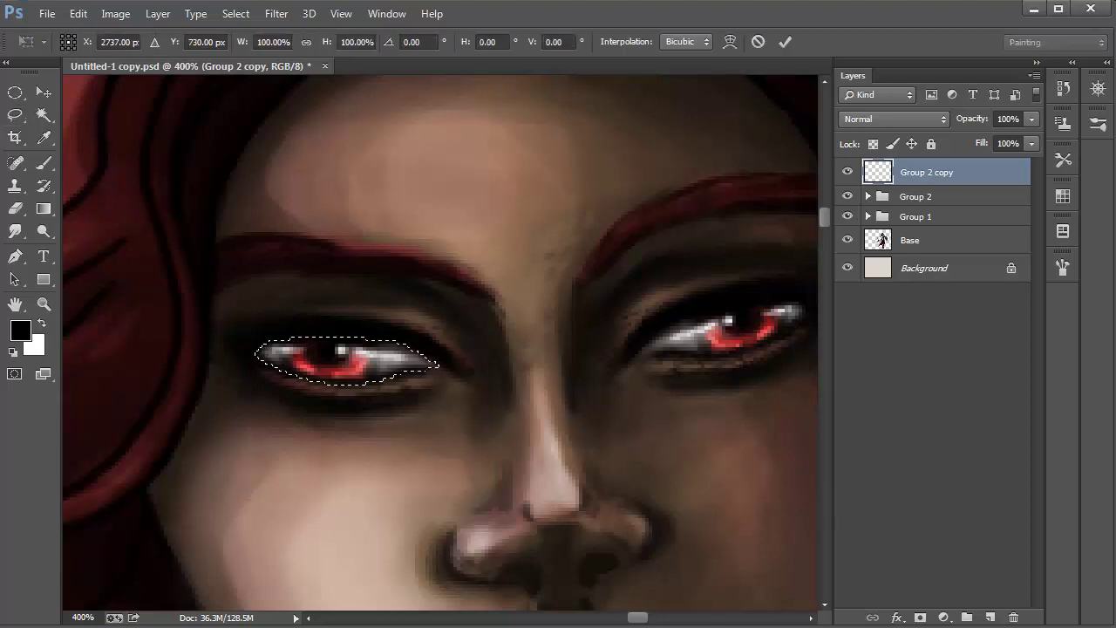
pyautogui.rightClick(387, 475)
pyautogui.click(462, 436)
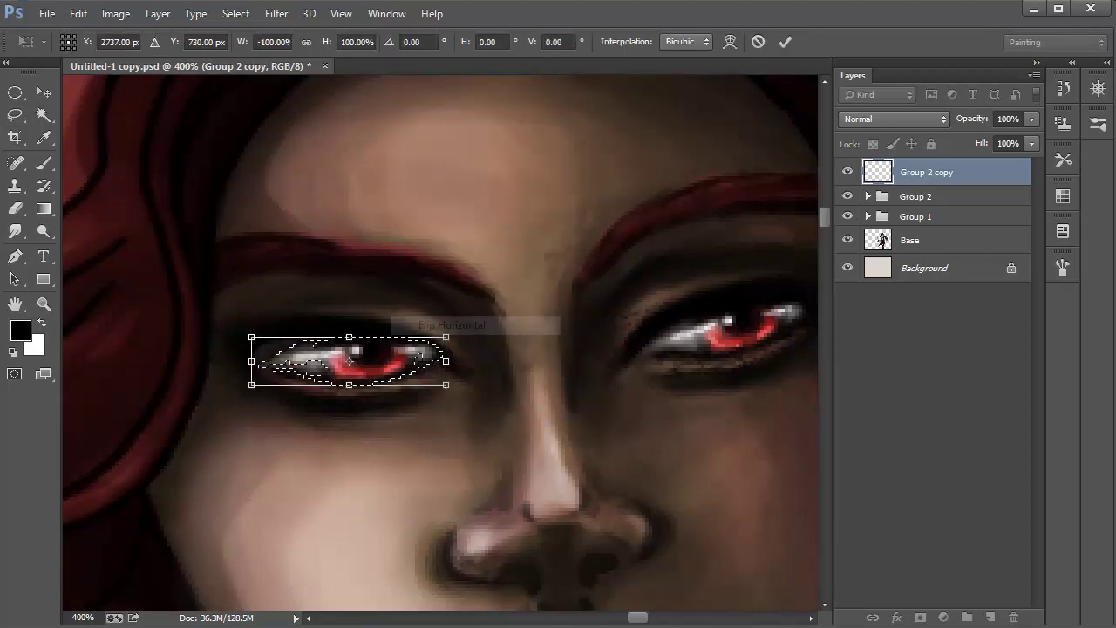
pyautogui.moveTo(478, 345); pyautogui.dragTo(435, 347)
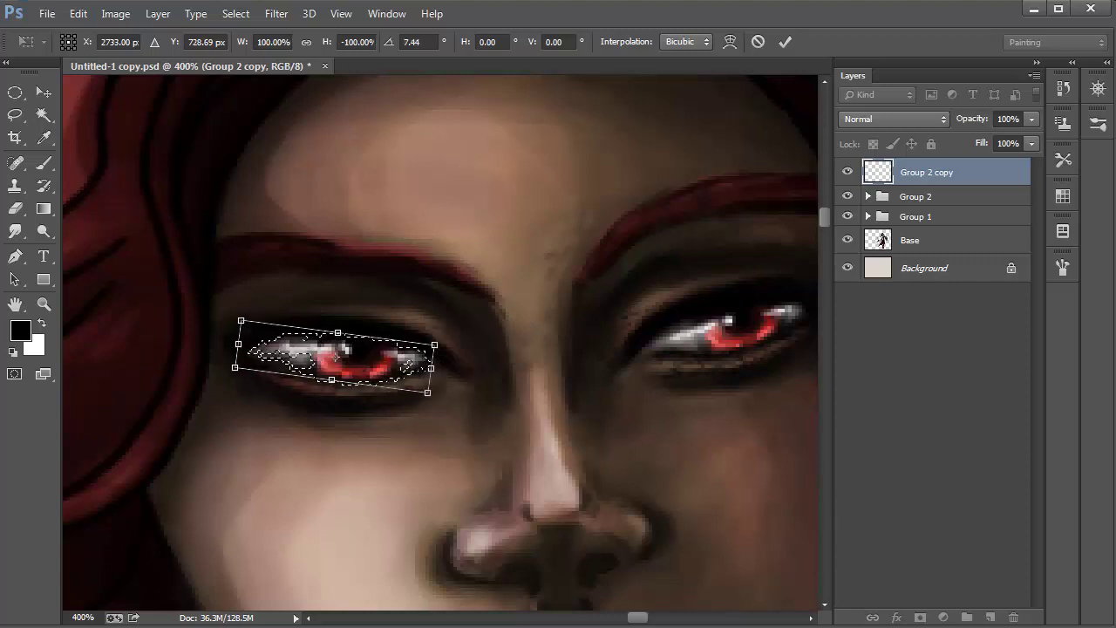
pyautogui.press('Return')
pyautogui.hotkey('ctrl', 'd')
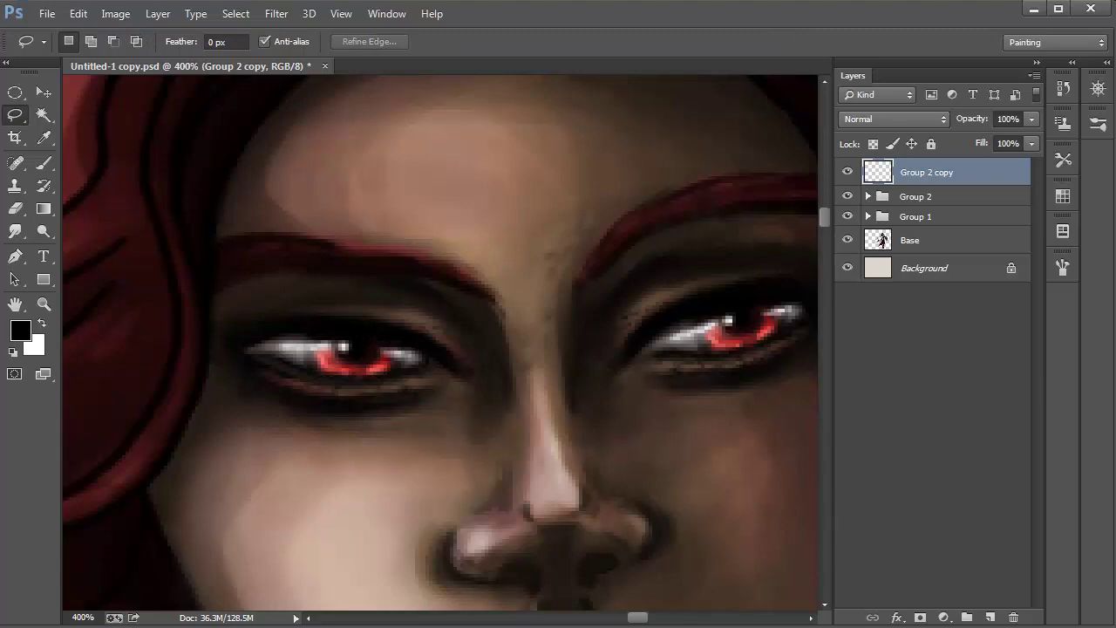
# At 600% zoom, darken the eye-white corners with a 3 px brush.
pyautogui.press('z')
pyautogui.click(296, 358)
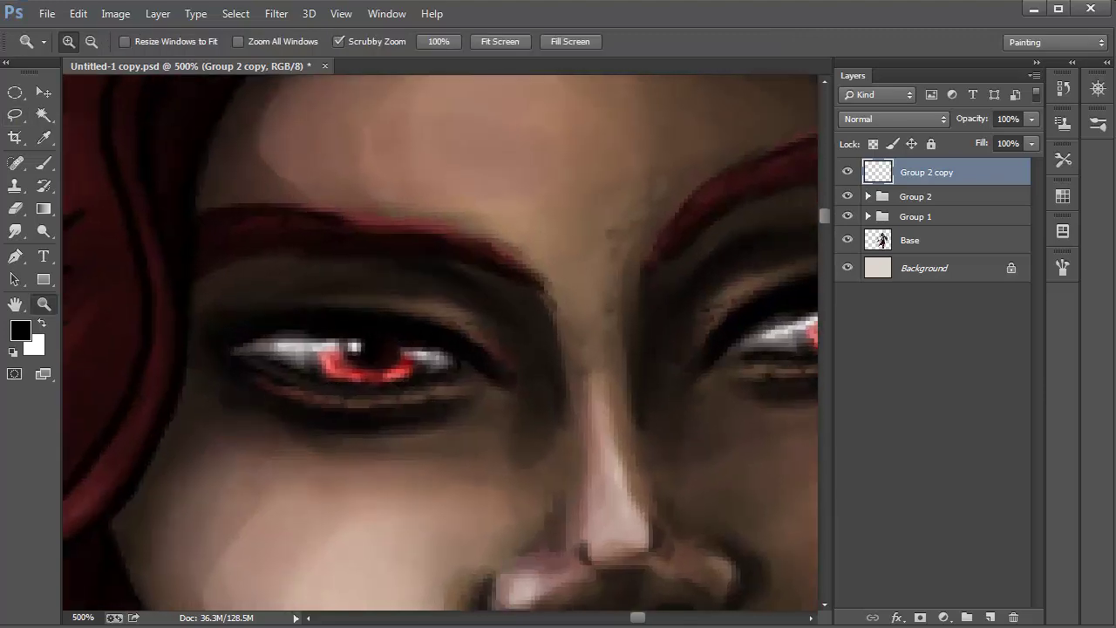
pyautogui.press('b')
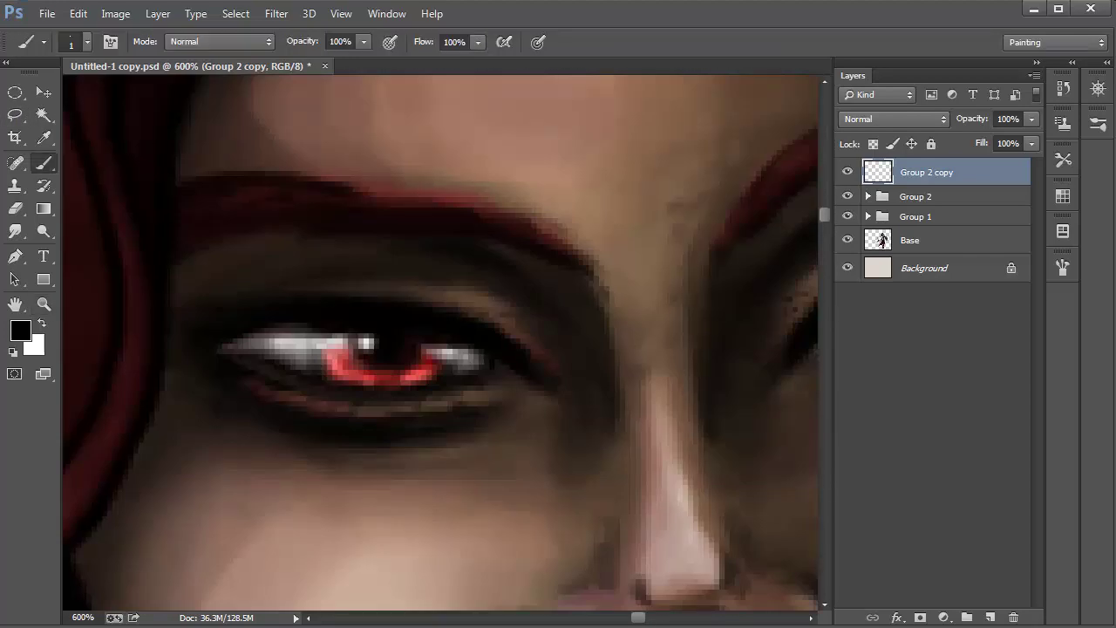
pyautogui.rightClick(284, 227)
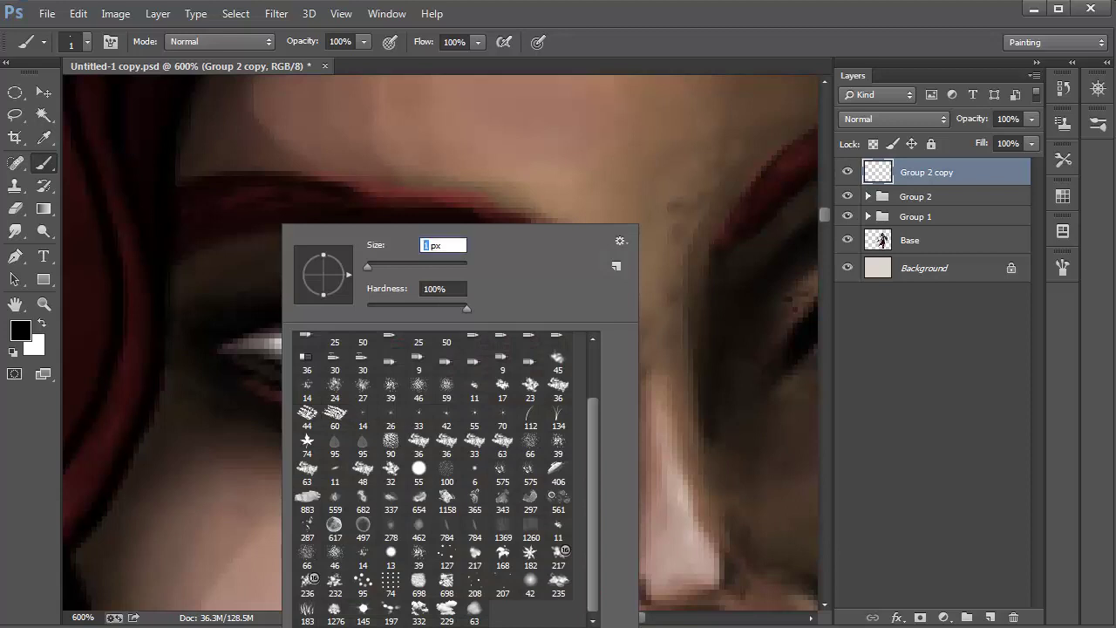
pyautogui.write('3')
pyautogui.press('Return')
pyautogui.moveTo(262, 333)
pyautogui.mouseDown()
pyautogui.moveTo(305, 328)
pyautogui.moveTo(292, 331)
pyautogui.mouseUp()
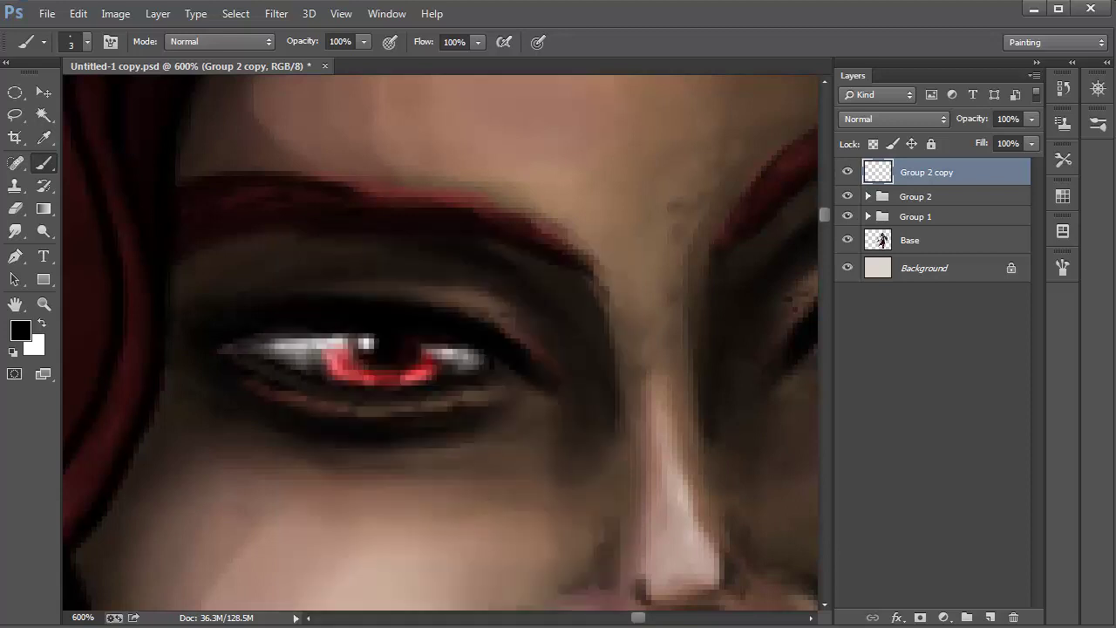
pyautogui.moveTo(223, 348); pyautogui.dragTo(261, 342)
pyautogui.moveTo(434, 350)
pyautogui.mouseDown()
pyautogui.moveTo(483, 352)
pyautogui.moveTo(504, 366)
pyautogui.mouseUp()
pyautogui.moveTo(254, 366); pyautogui.dragTo(280, 342)
pyautogui.moveTo(277, 361); pyautogui.dragTo(290, 362)
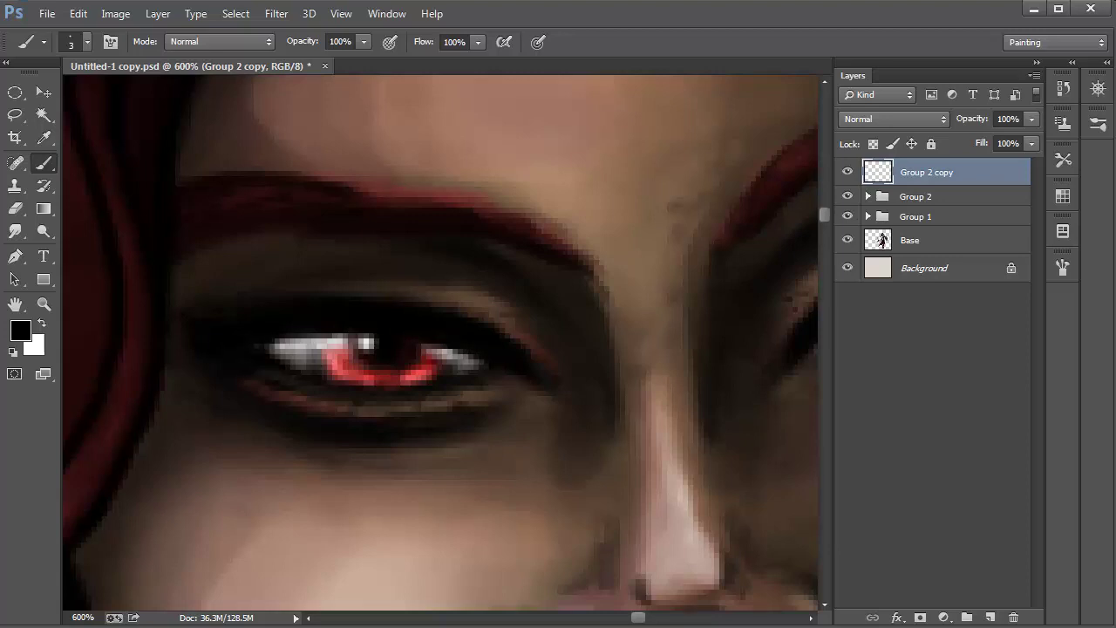
# Merge Group 2 into a single pixel layer and zoom back out to the face.
pyautogui.hotkey('ctrl', 'e')
pyautogui.hotkey('ctrl', '-')
pyautogui.hotkey('ctrl', '-')
pyautogui.hotkey('ctrl', '-')
pyautogui.hotkey('ctrl', '-')
pyautogui.hotkey('ctrl', '+')
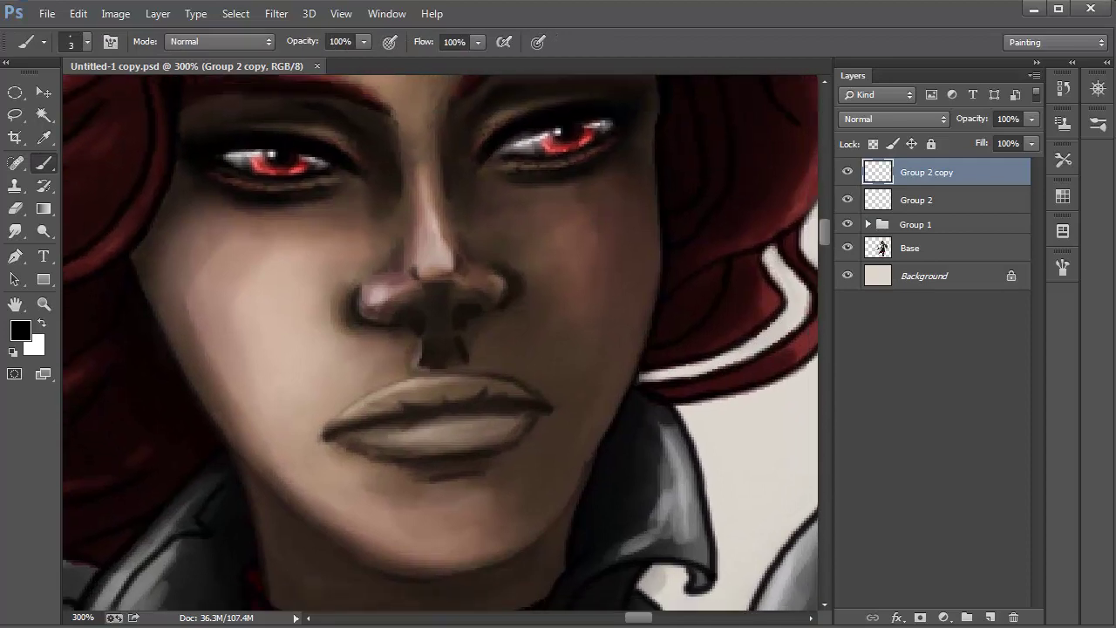
# Paint salmon #d76662 across the upper and lower lips.
pyautogui.rightClick(410, 226)
pyautogui.press('Escape')
pyautogui.press('i')
pyautogui.click(20, 329)
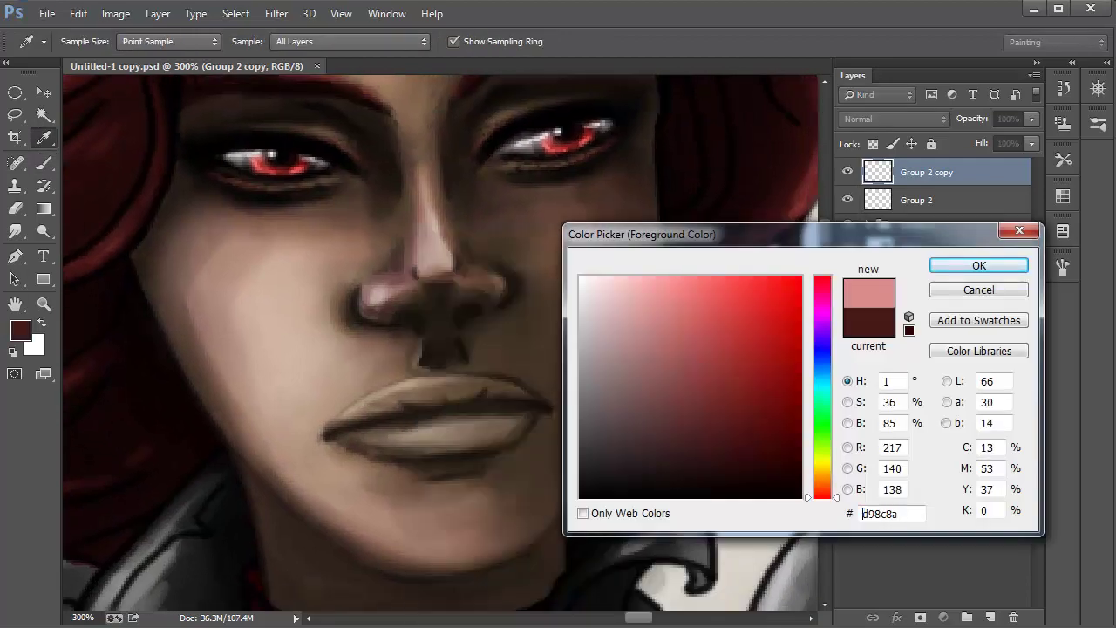
pyautogui.write('d76662')
pyautogui.press('Return')
pyautogui.press('b')
pyautogui.moveTo(361, 412); pyautogui.dragTo(434, 393)
pyautogui.moveTo(327, 430)
pyautogui.mouseDown()
pyautogui.moveTo(523, 393)
pyautogui.moveTo(546, 407)
pyautogui.mouseUp()
pyautogui.moveTo(523, 383); pyautogui.dragTo(429, 383)
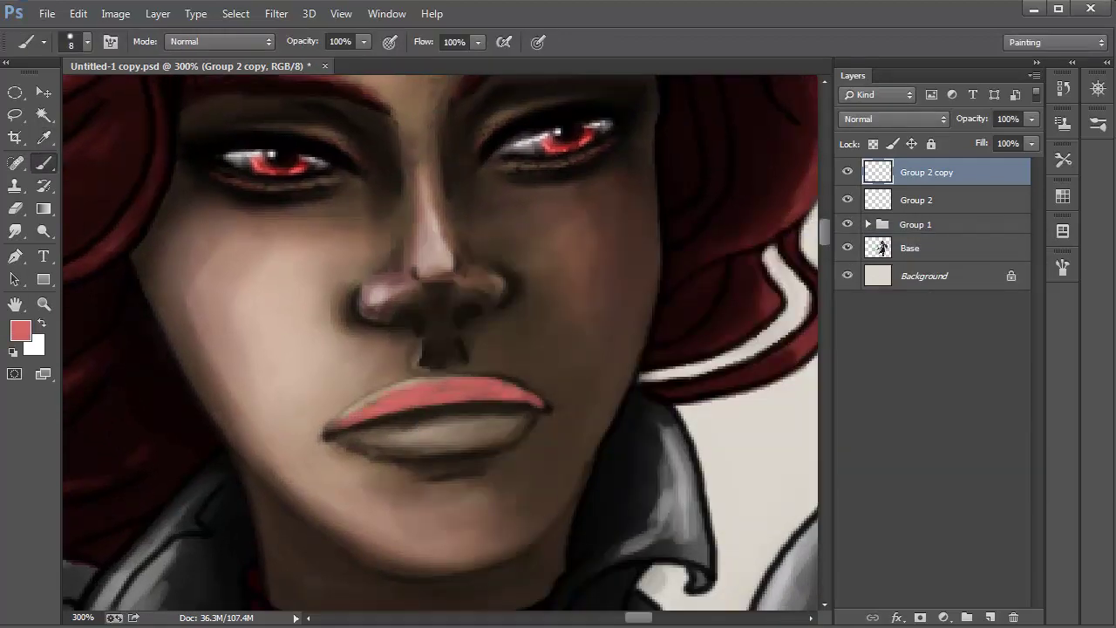
pyautogui.moveTo(349, 439)
pyautogui.mouseDown()
pyautogui.moveTo(459, 449)
pyautogui.moveTo(527, 417)
pyautogui.moveTo(498, 425)
pyautogui.mouseUp()
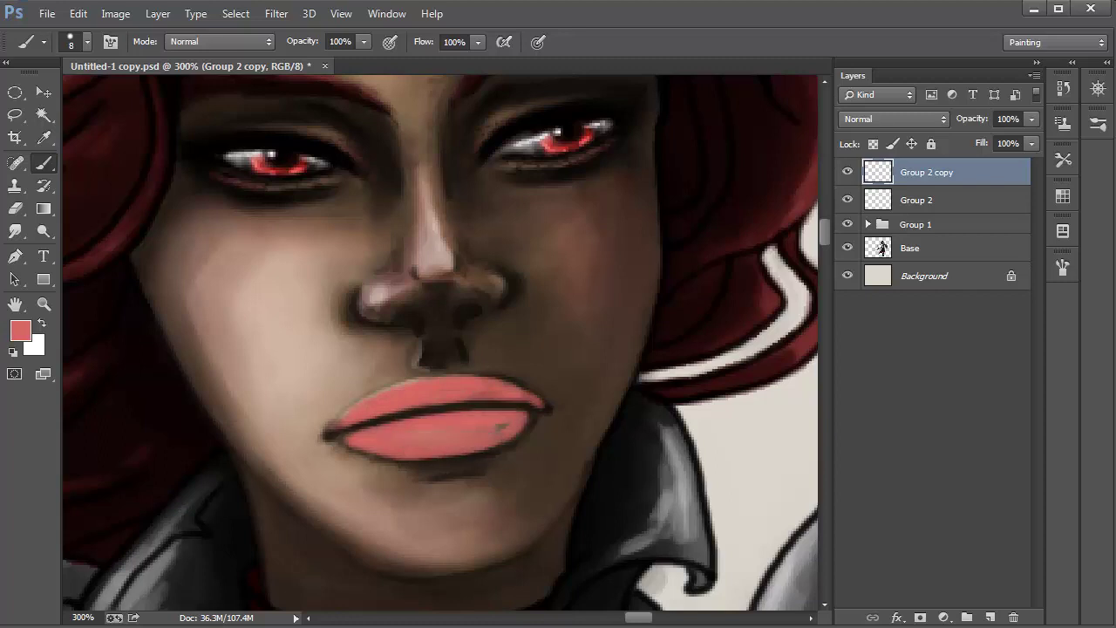
# Put the lip paint on its own layer in Soft Light at 39% opacity.
pyautogui.hotkey('ctrl', 'shift', 'alt', 'n')
pyautogui.press('l')
pyautogui.click(894, 118)
pyautogui.click(877, 359)
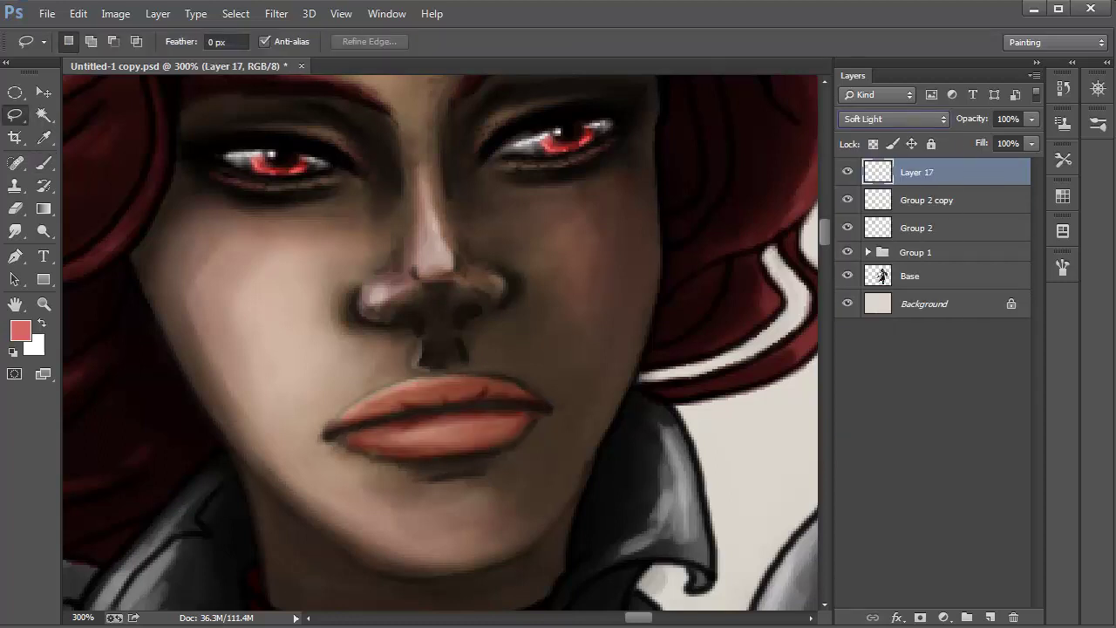
pyautogui.click(1032, 118)
pyautogui.moveTo(1030, 138); pyautogui.dragTo(977, 139)
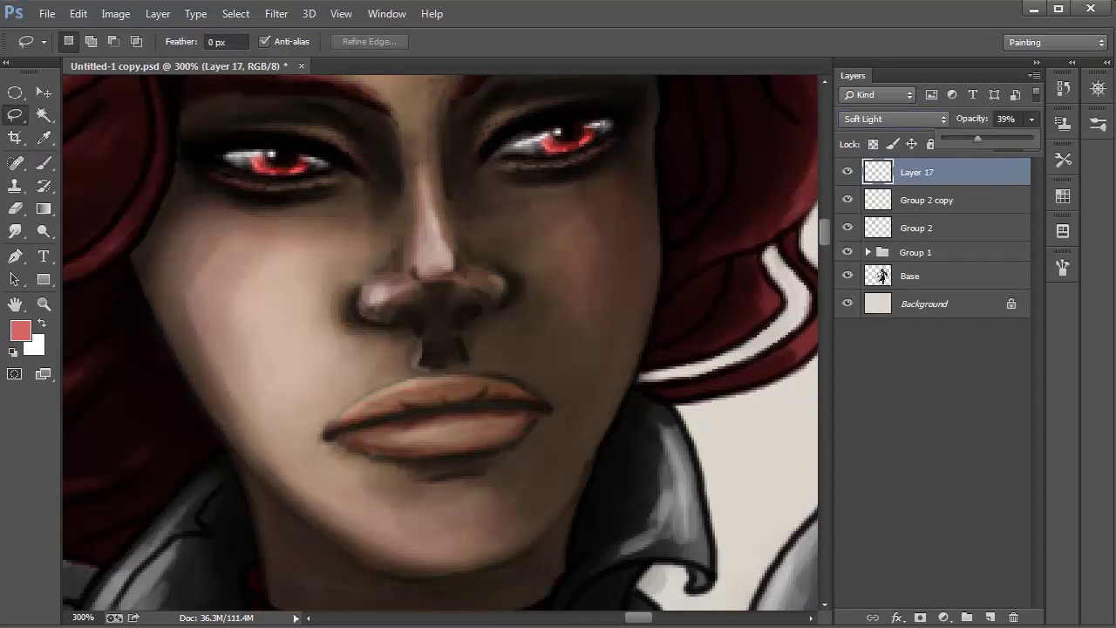
pyautogui.hscroll(-2, 441, 343)
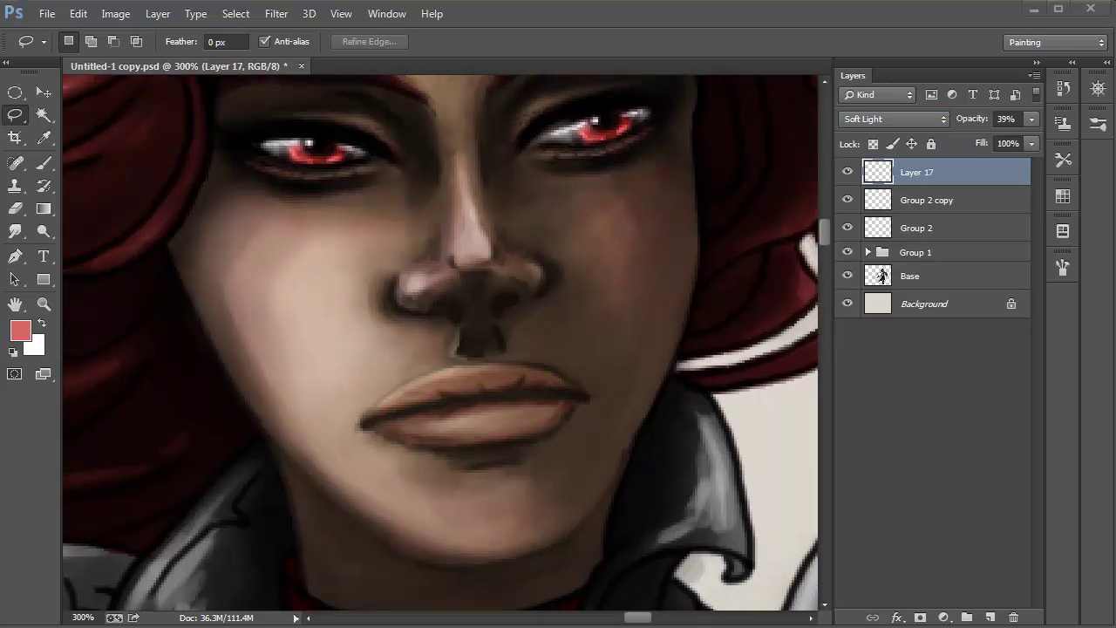
# On a new layer, paint pale highlights on the upper lip, lower lip and left corner.
pyautogui.press('b')
pyautogui.hotkey('ctrl', '+')
pyautogui.click(989, 617)
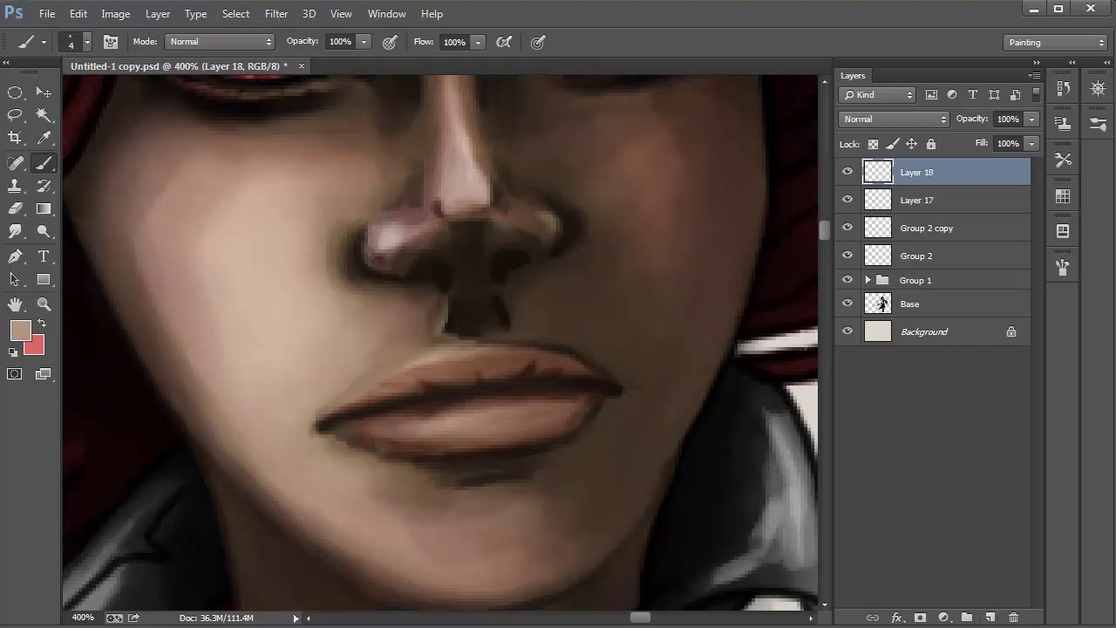
pyautogui.moveTo(317, 415)
pyautogui.mouseDown()
pyautogui.moveTo(384, 377)
pyautogui.moveTo(478, 348)
pyautogui.moveTo(556, 349)
pyautogui.mouseUp()
pyautogui.keyDown('alt'); pyautogui.click(490, 340); pyautogui.keyUp('alt')
pyautogui.keyDown('alt'); pyautogui.click(488, 347); pyautogui.keyUp('alt')
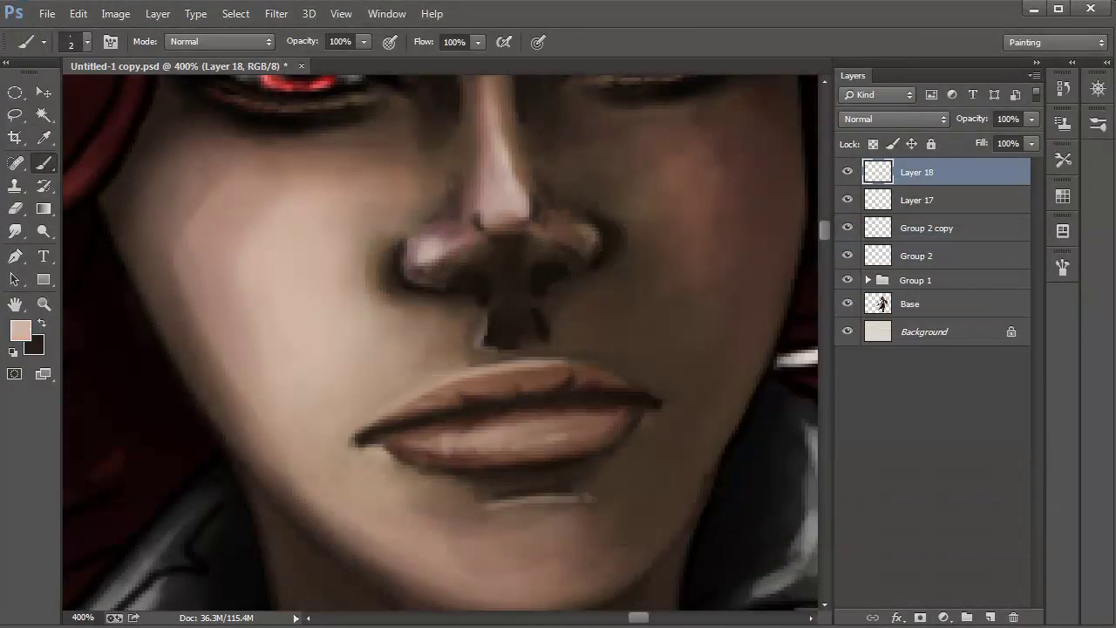
pyautogui.moveTo(464, 397)
pyautogui.mouseDown()
pyautogui.moveTo(436, 411)
pyautogui.moveTo(556, 387)
pyautogui.mouseUp()
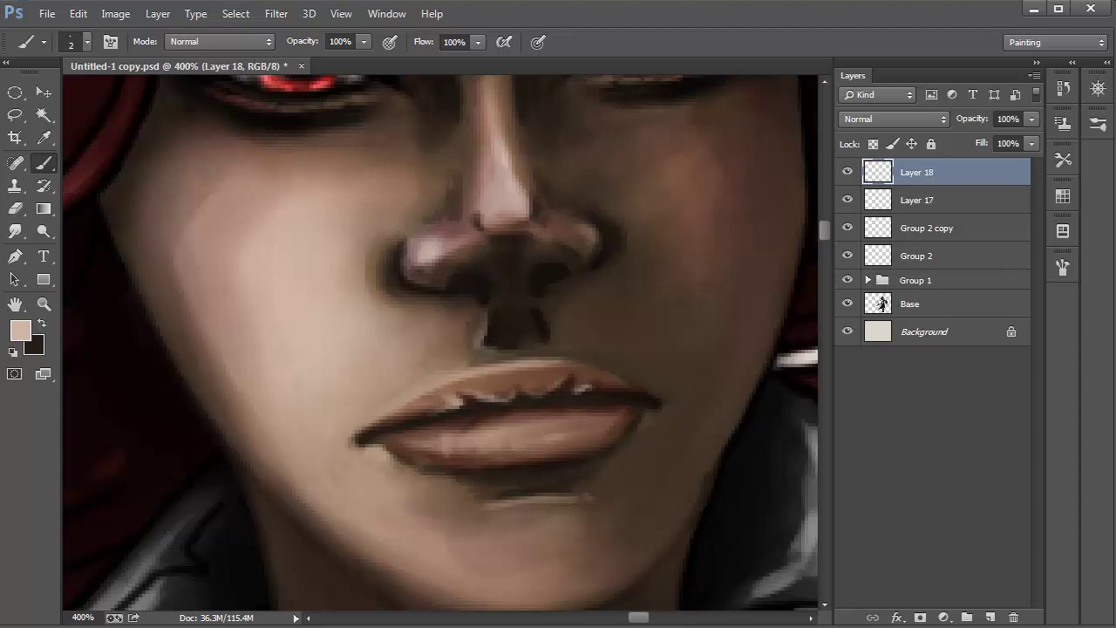
pyautogui.moveTo(409, 442); pyautogui.dragTo(432, 438)
pyautogui.moveTo(572, 434); pyautogui.dragTo(603, 419)
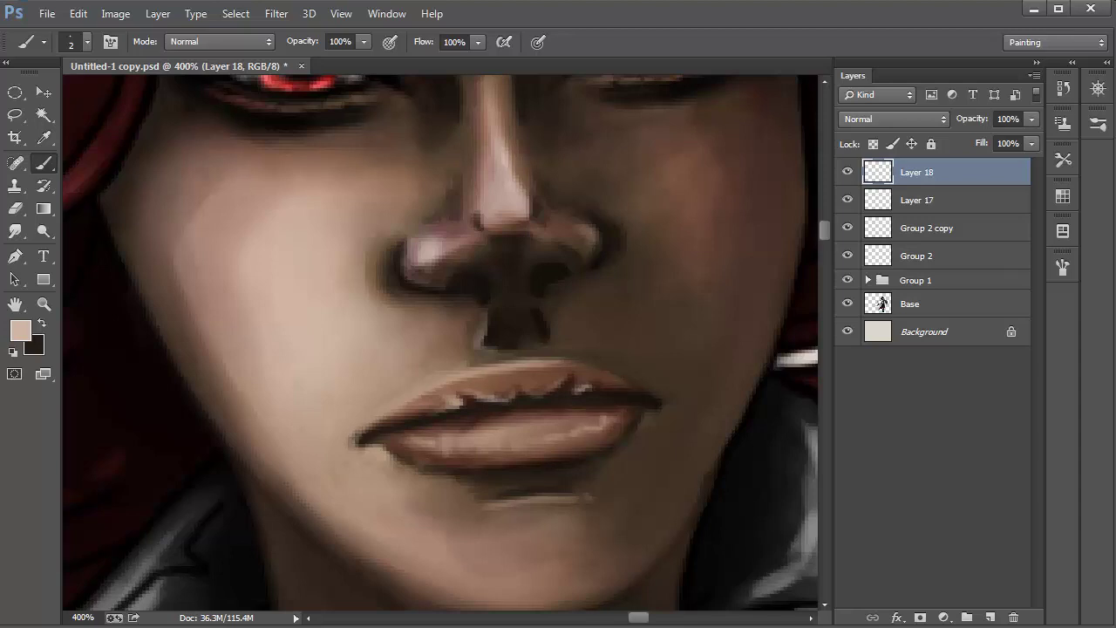
pyautogui.moveTo(354, 445); pyautogui.dragTo(370, 431)
# Add a small white radial glow on the lower lip and erase it flatter.
pyautogui.press('x')
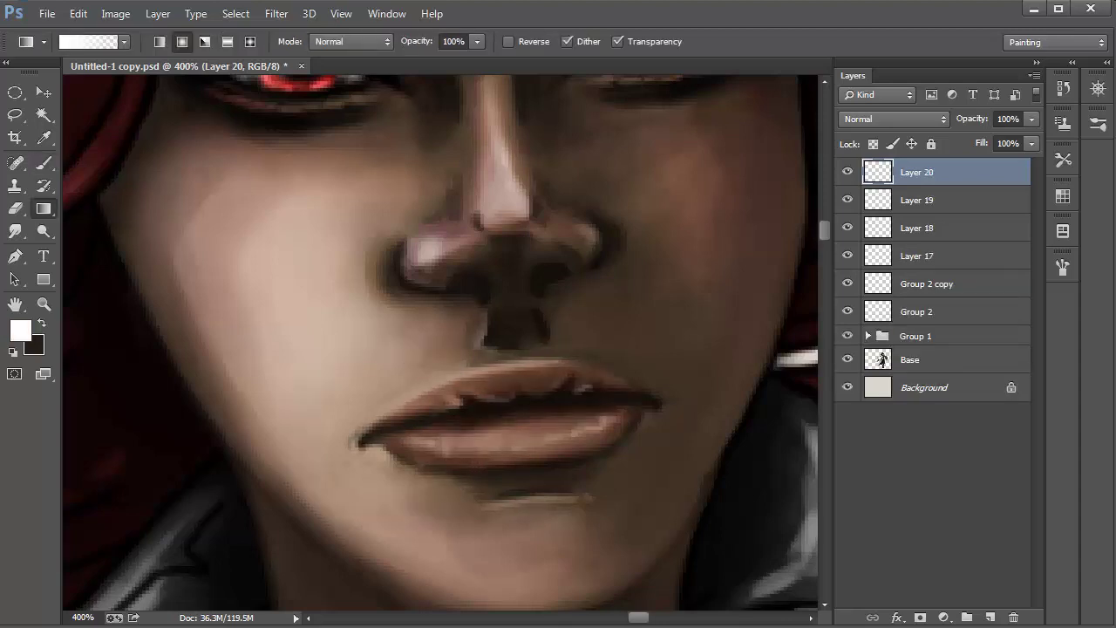
pyautogui.moveTo(472, 456); pyautogui.dragTo(523, 456)
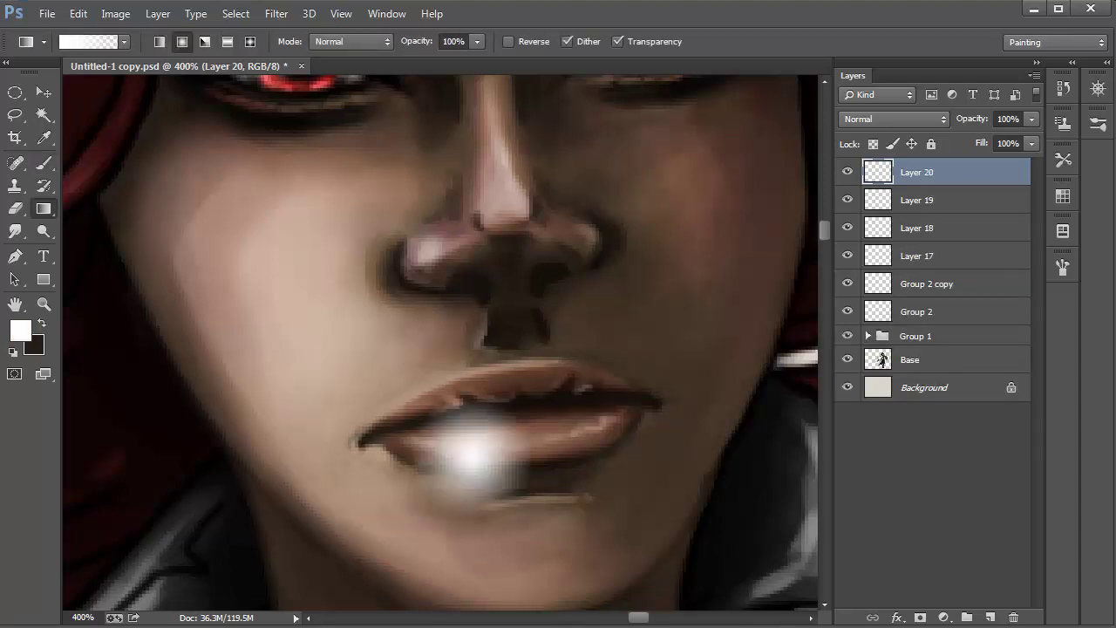
pyautogui.hotkey('ctrl', 'z')
pyautogui.moveTo(456, 446); pyautogui.dragTo(527, 449)
pyautogui.press('e')
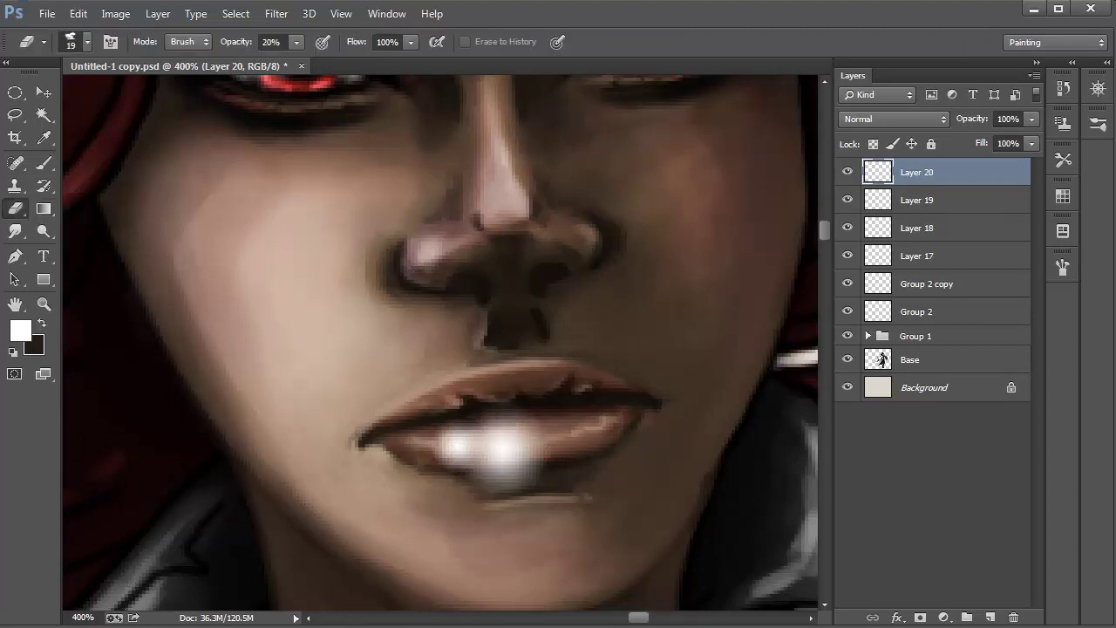
pyautogui.moveTo(449, 427); pyautogui.dragTo(488, 427)
pyautogui.moveTo(462, 475)
pyautogui.mouseDown()
pyautogui.moveTo(536, 470)
pyautogui.moveTo(466, 475)
pyautogui.mouseUp()
pyautogui.moveTo(540, 471)
pyautogui.mouseDown()
pyautogui.moveTo(441, 462)
pyautogui.moveTo(536, 455)
pyautogui.moveTo(443, 448)
pyautogui.mouseUp()
# Try Color Dodge and Screen for the lip glow, then settle on Overlay.
pyautogui.click(893, 119)
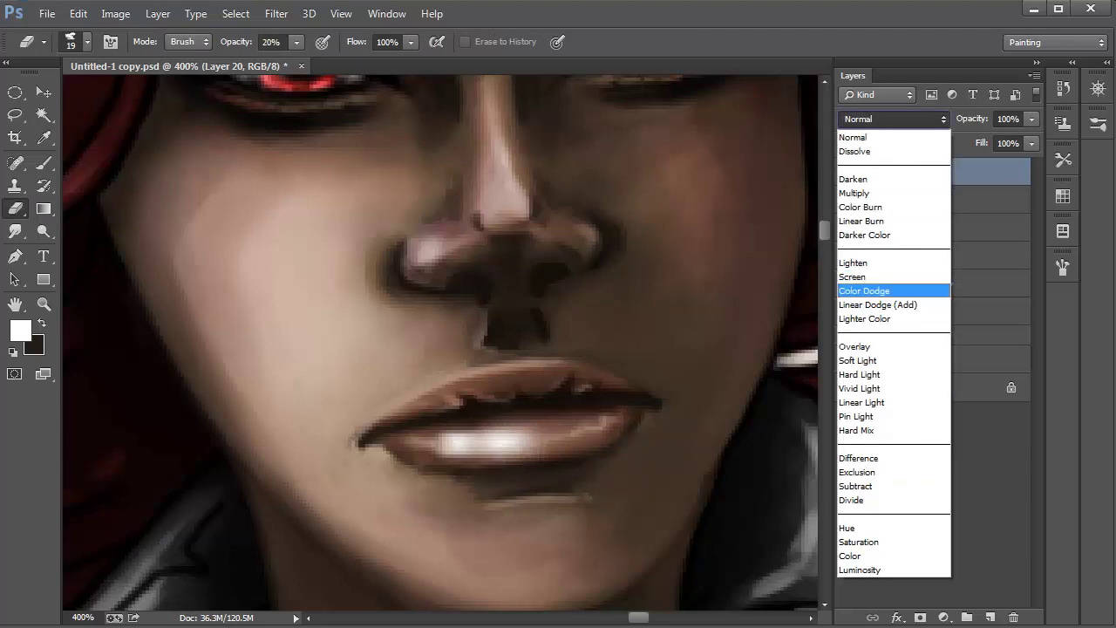
pyautogui.click(864, 290)
pyautogui.click(894, 119)
pyautogui.click(852, 277)
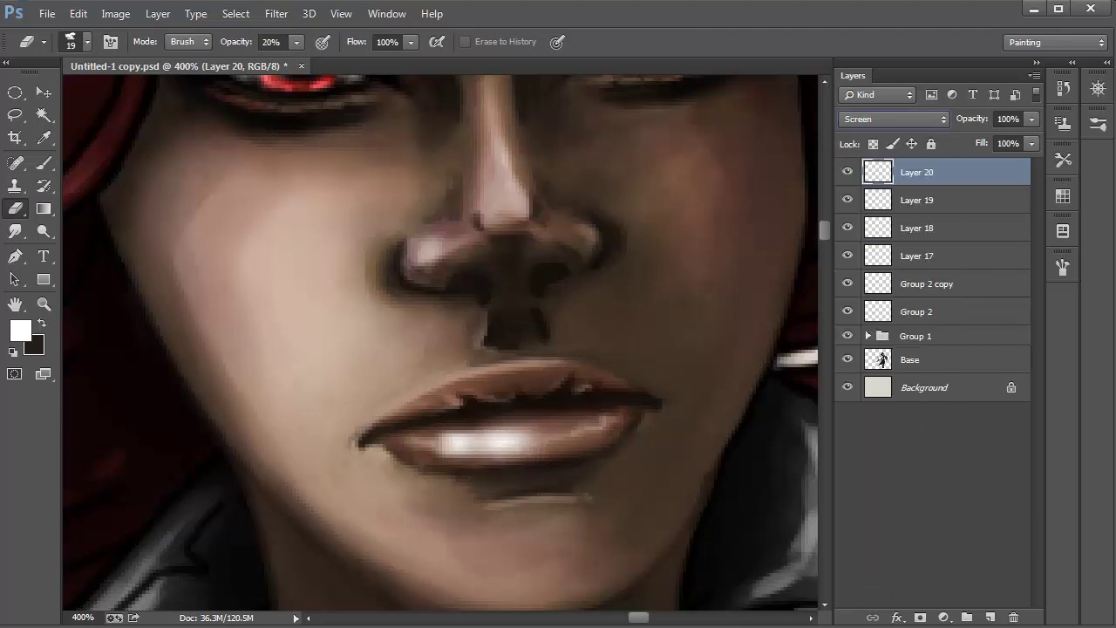
pyautogui.click(893, 119)
pyautogui.click(858, 357)
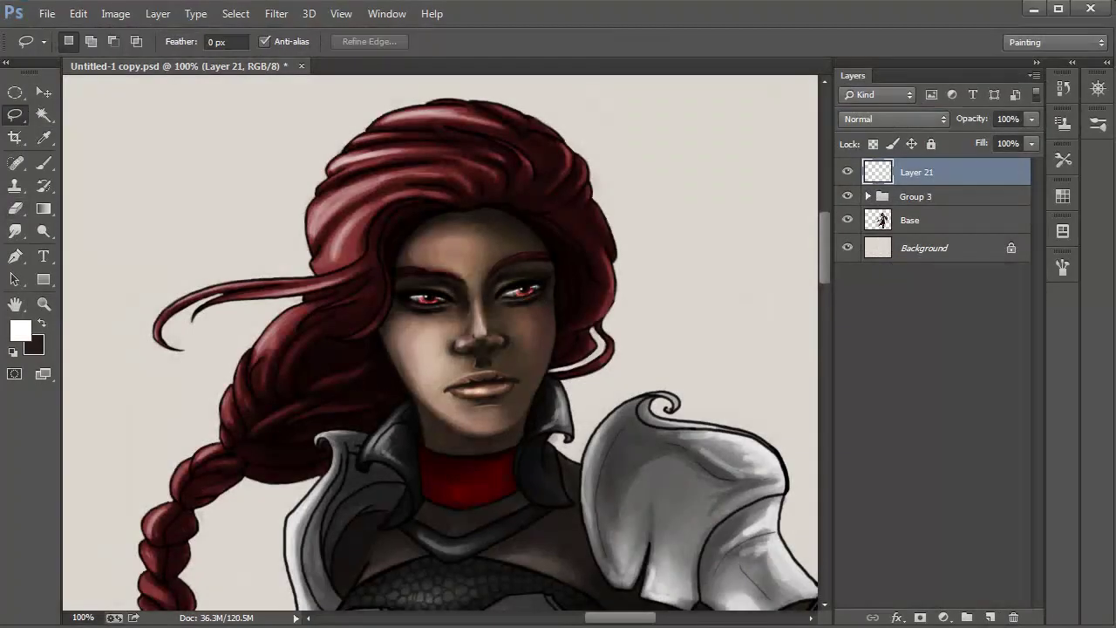
# Lasso the face and fill it with skin tone #a87f6b on Layer 21, other layers hidden.
pyautogui.moveTo(483, 181)
pyautogui.mouseDown()
pyautogui.moveTo(355, 364)
pyautogui.moveTo(471, 486)
pyautogui.moveTo(575, 307)
pyautogui.moveTo(559, 225)
pyautogui.mouseUp()
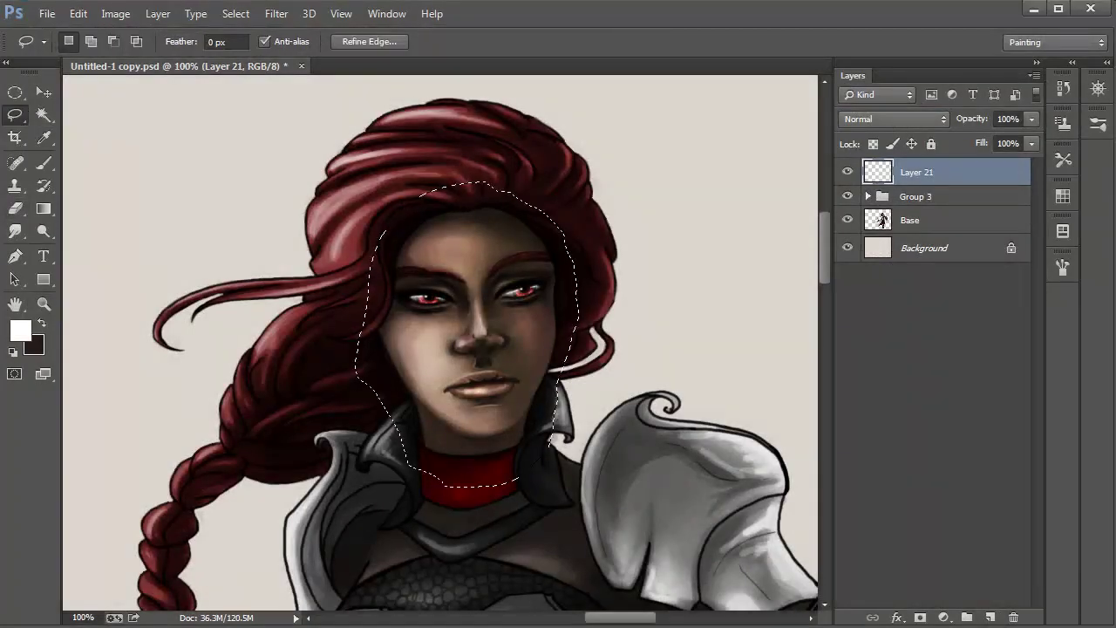
pyautogui.press('x')
pyautogui.press('i')
pyautogui.click(19, 330)
pyautogui.click(659, 352)
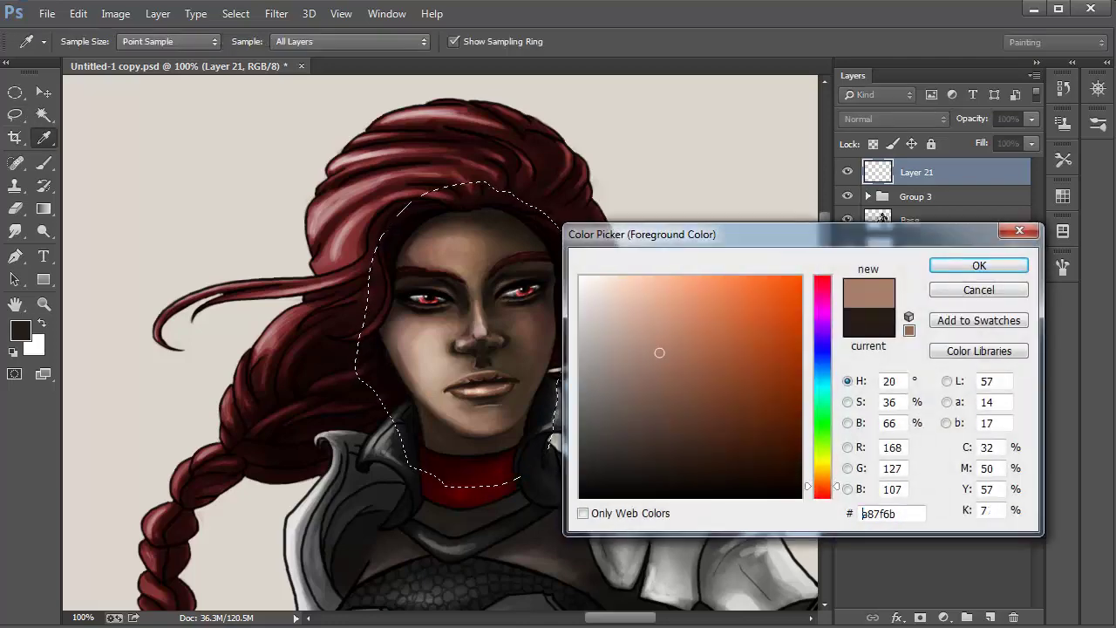
pyautogui.press('Return')
pyautogui.press('l')
pyautogui.hotkey('alt', 'BackSpace')
pyautogui.keyDown('alt'); pyautogui.click(847, 172); pyautogui.keyUp('alt')
pyautogui.press('v')
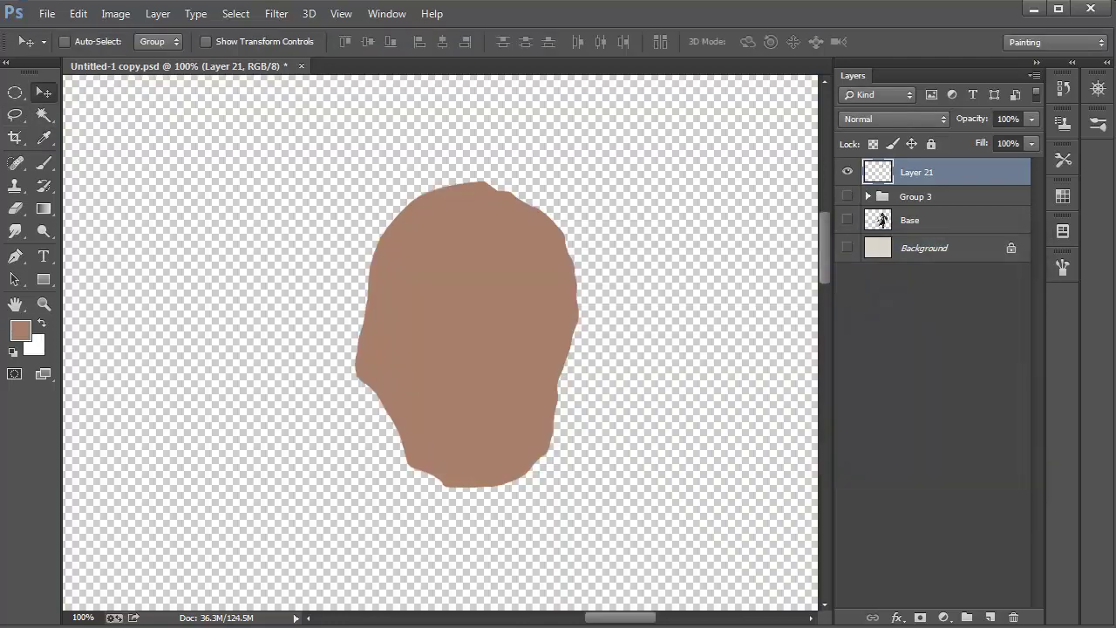
pyautogui.hotkey('ctrl', 'd')
# Apply Add Noise at 9.51% Uniform to the face fill.
pyautogui.hotkey('alt', 't')
pyautogui.press('Down')
pyautogui.press('Down')
pyautogui.press('Down')
pyautogui.press('Down')
pyautogui.press('Down')
pyautogui.press('Down')
pyautogui.press('Down')
pyautogui.press('Down')
pyautogui.press('Down')
pyautogui.press('Down')
pyautogui.press('Down')
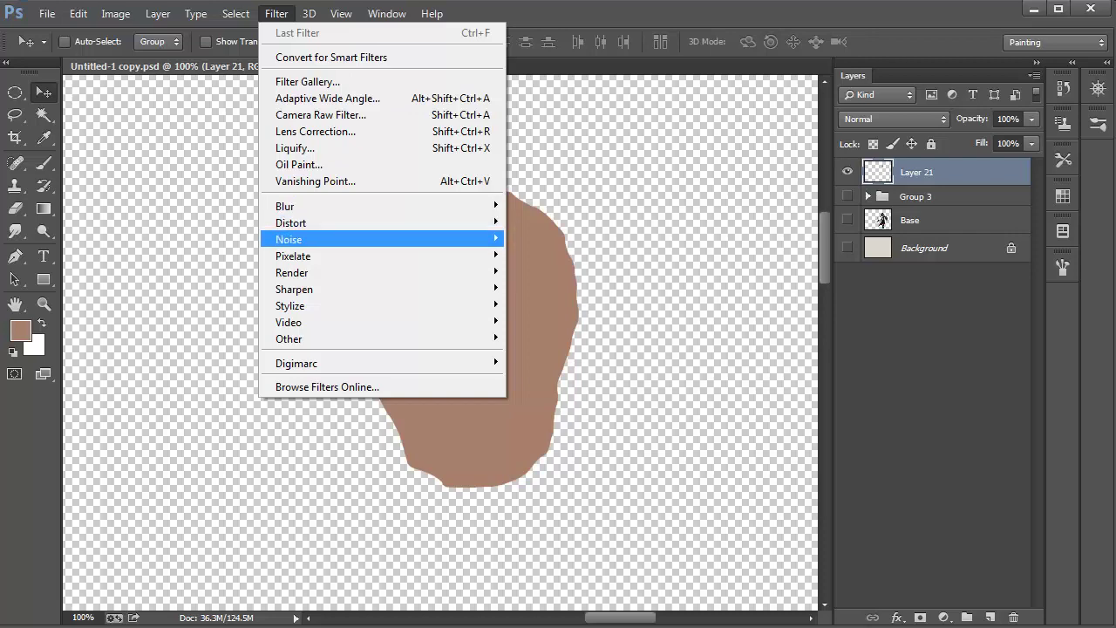
pyautogui.press('Right')
pyautogui.press('Return')
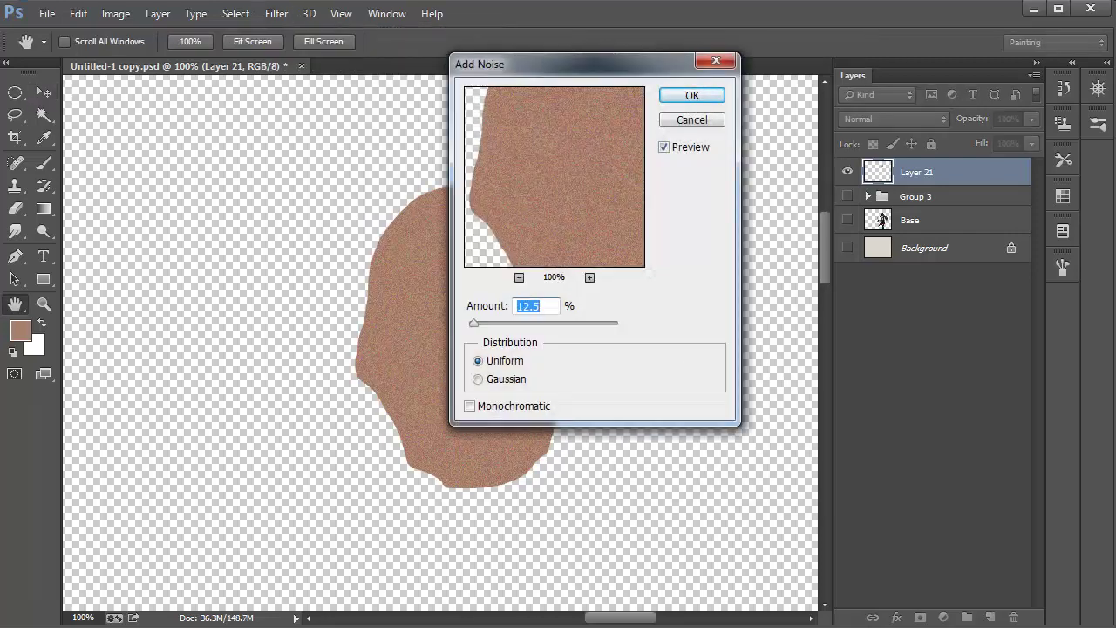
pyautogui.hotkey('shift', 'Down')
pyautogui.hotkey('shift', 'Down')
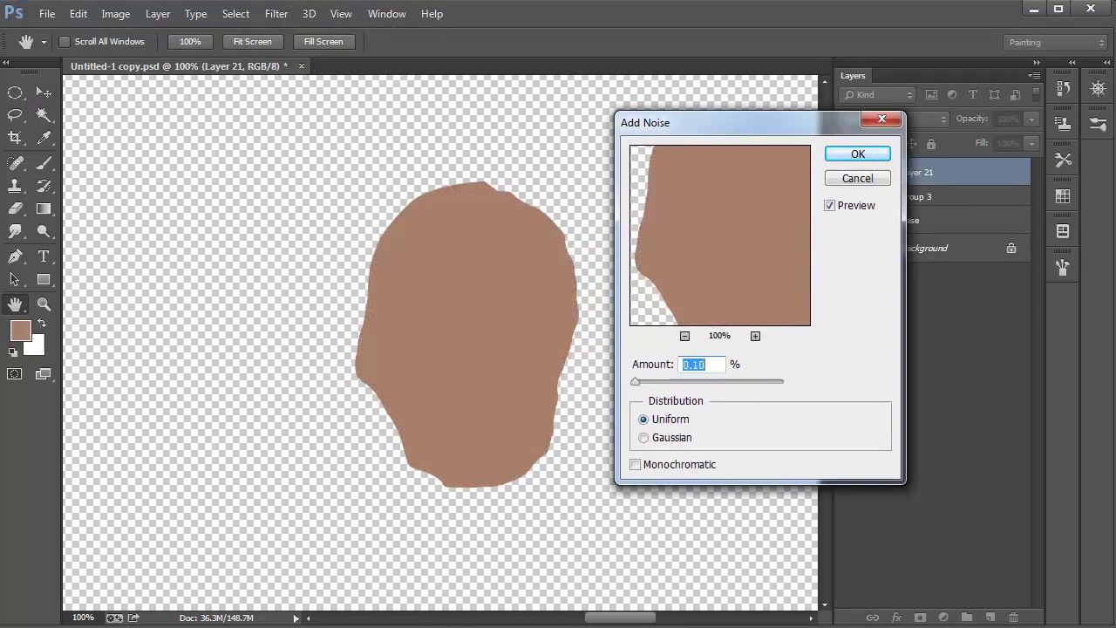
pyautogui.write('9.51')
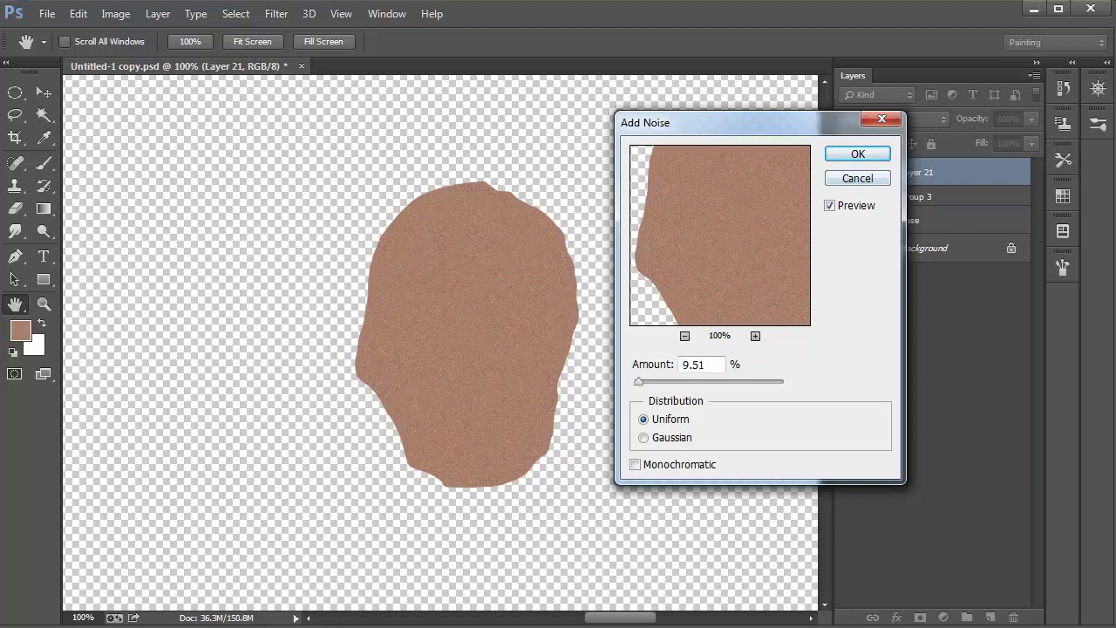
pyautogui.press('Return')
# Show the other layers again and desaturate the noise layer to grey.
pyautogui.moveTo(846, 196); pyautogui.dragTo(847, 248)
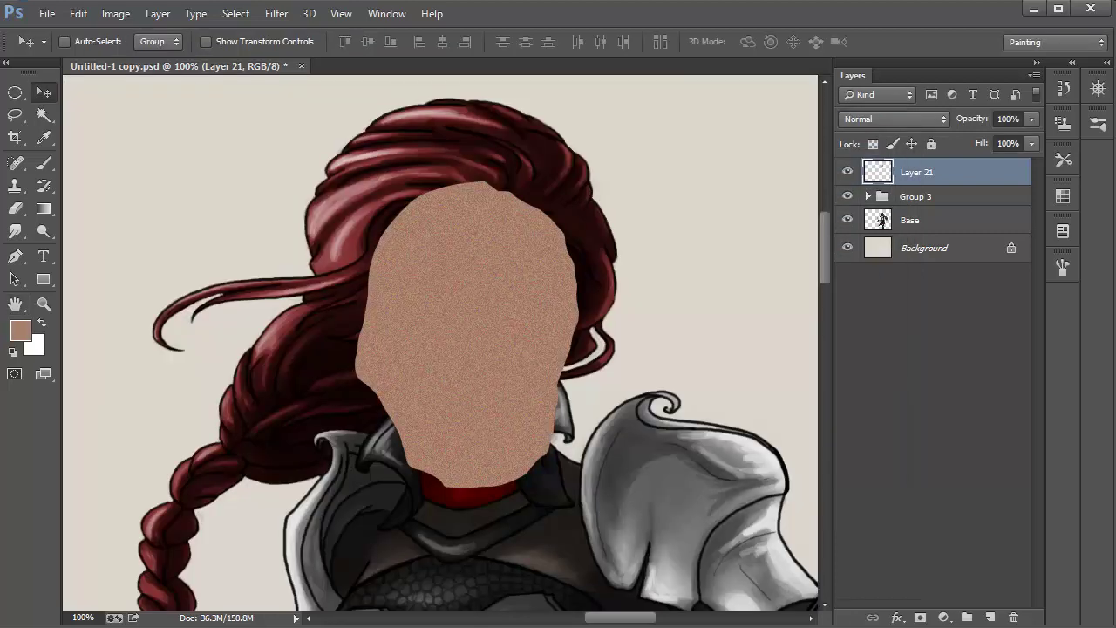
pyautogui.click(894, 119)
pyautogui.click(115, 14)
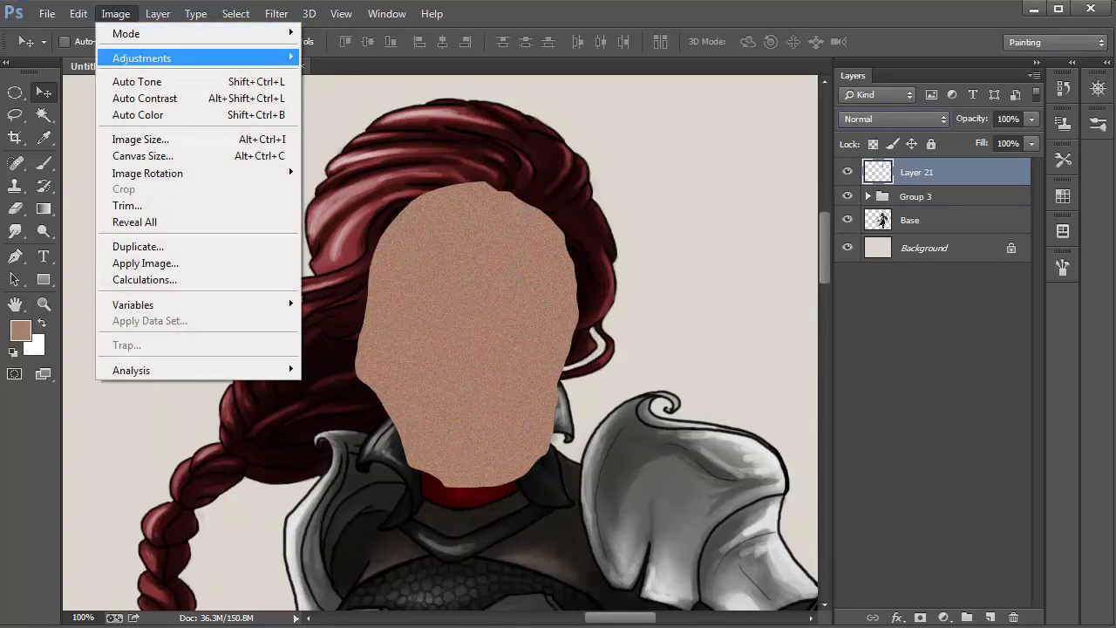
pyautogui.moveTo(174, 58)
pyautogui.click(338, 403)
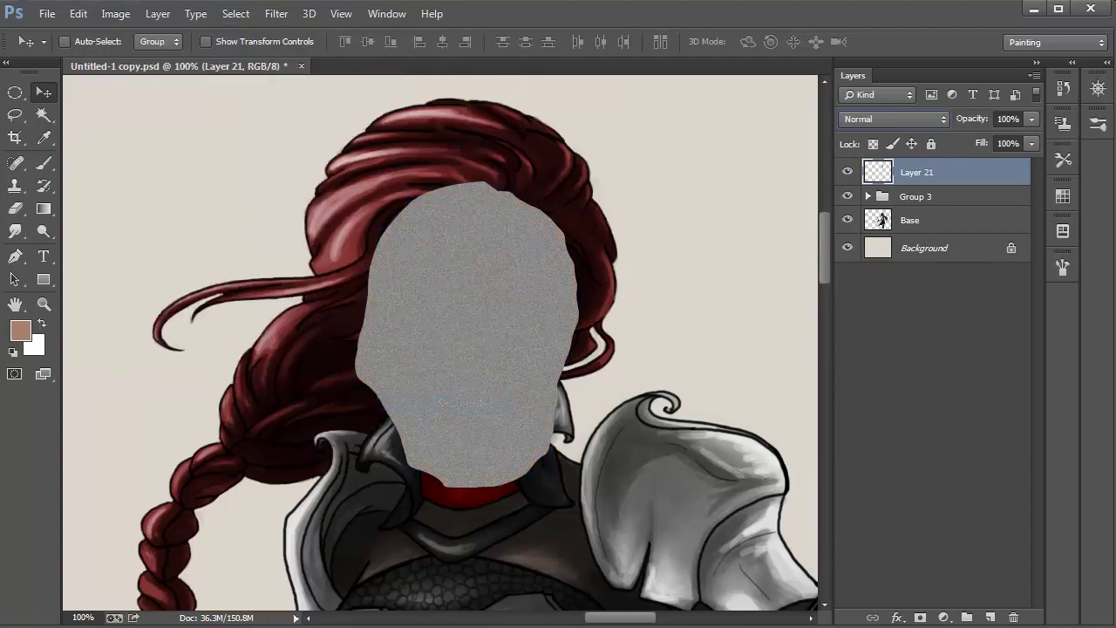
# Set the noise to 54% opacity, erase it off edges, eyes and lips at 13%, and blend in Overlay.
pyautogui.press('5')
pyautogui.press('4')
pyautogui.press('e')
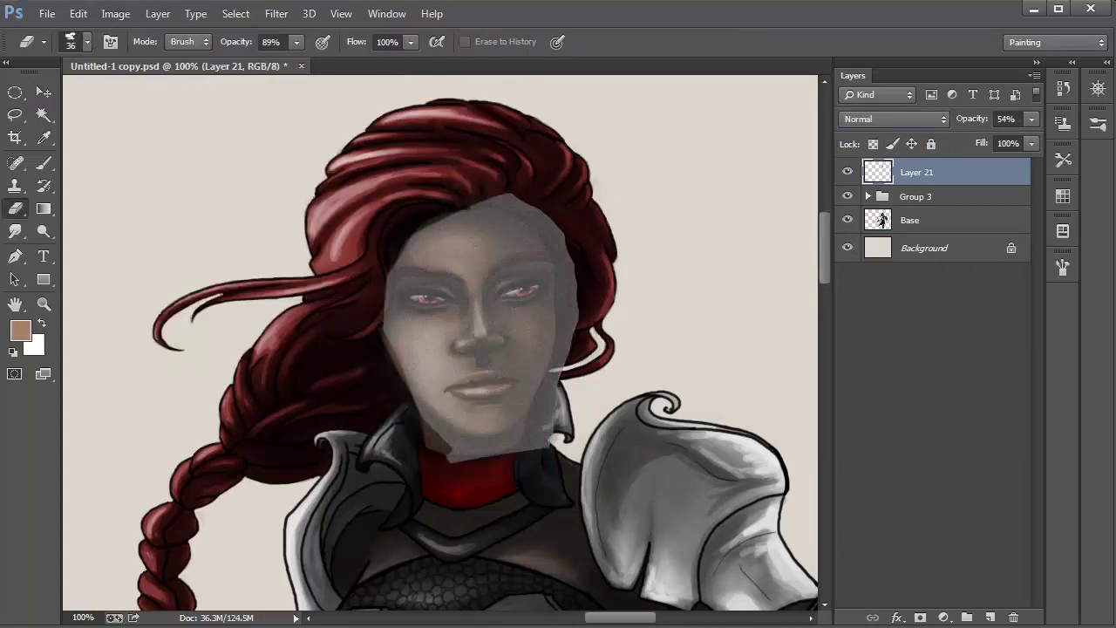
pyautogui.moveTo(468, 454)
pyautogui.mouseDown()
pyautogui.moveTo(538, 438)
pyautogui.moveTo(569, 322)
pyautogui.mouseUp()
pyautogui.scroll(1, 545, 324)
pyautogui.press('1')
pyautogui.press('3')
pyautogui.moveTo(244, 262)
pyautogui.mouseDown()
pyautogui.moveTo(349, 279)
pyautogui.moveTo(288, 292)
pyautogui.moveTo(353, 279)
pyautogui.mouseUp()
pyautogui.moveTo(449, 261)
pyautogui.mouseDown()
pyautogui.moveTo(553, 248)
pyautogui.moveTo(488, 239)
pyautogui.mouseUp()
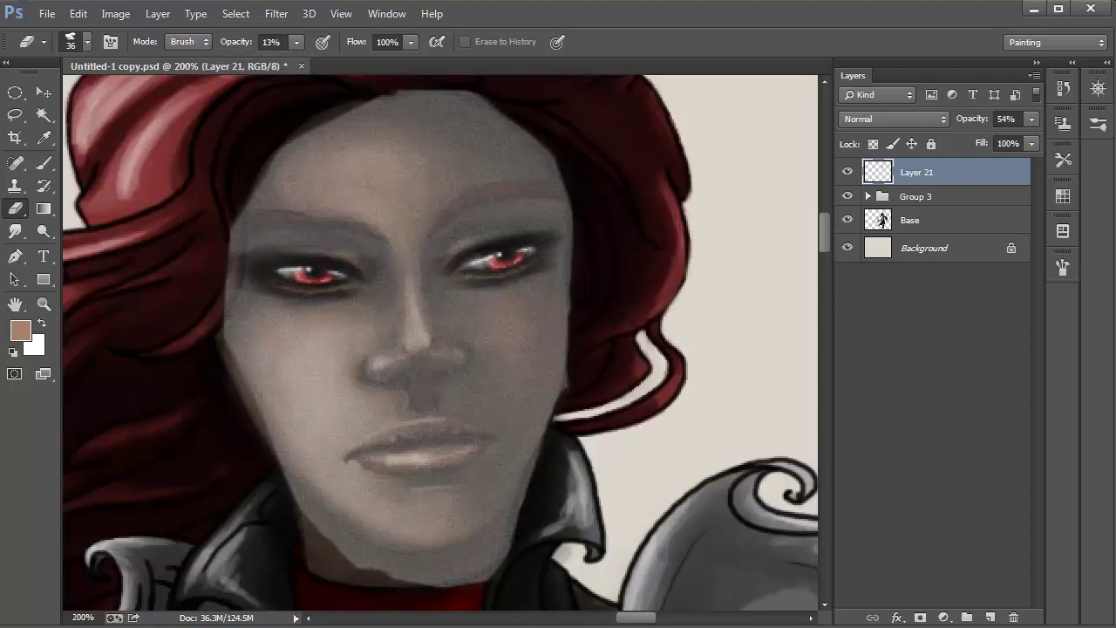
pyautogui.moveTo(371, 445)
pyautogui.mouseDown()
pyautogui.moveTo(462, 436)
pyautogui.moveTo(401, 445)
pyautogui.mouseUp()
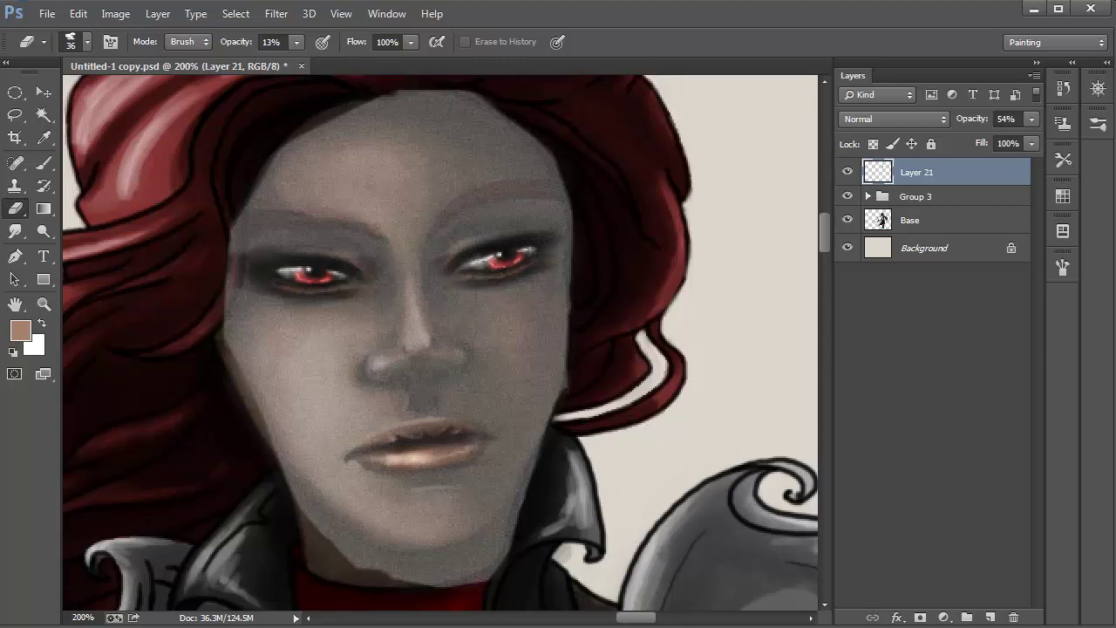
pyautogui.click(894, 119)
pyautogui.click(872, 358)
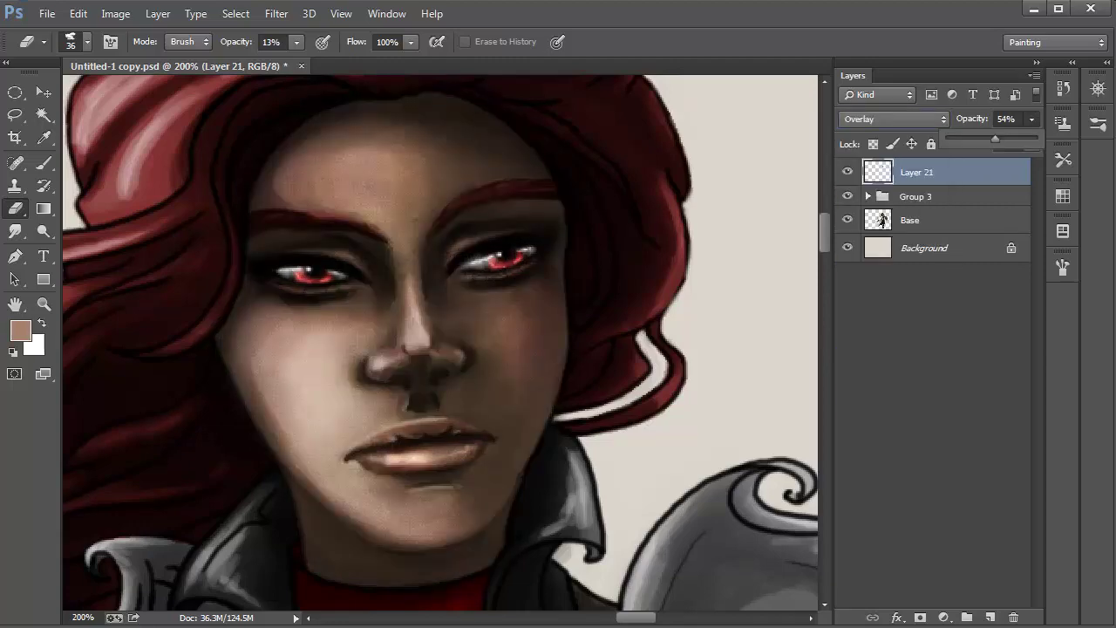